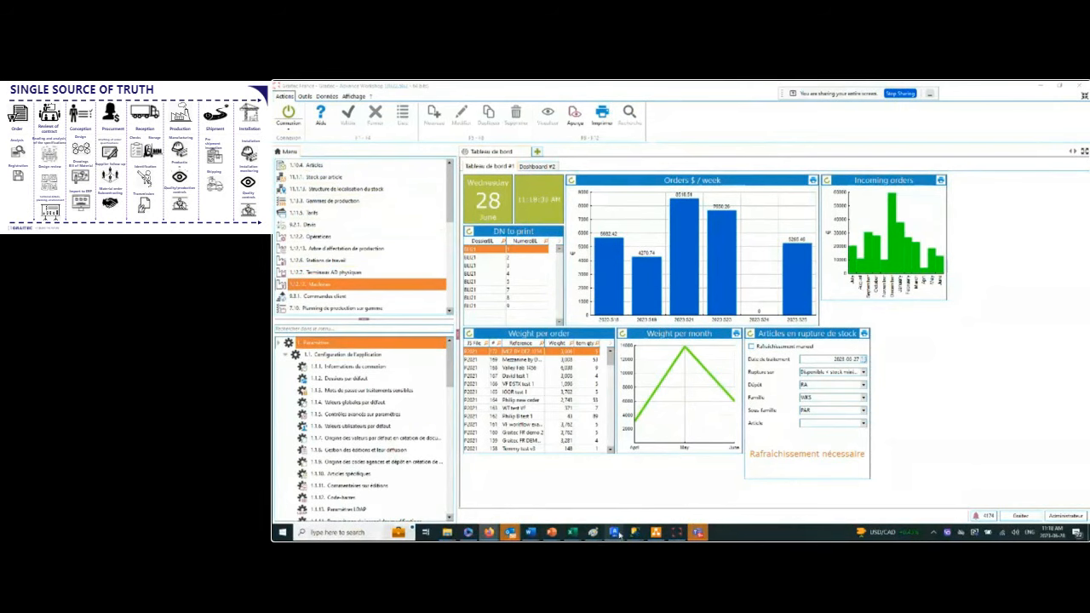
Switch to Advance Steel and examine the 3D model of the steel structure on its concrete slab and piers.
mouse_move(613, 533)
click(961, 497)
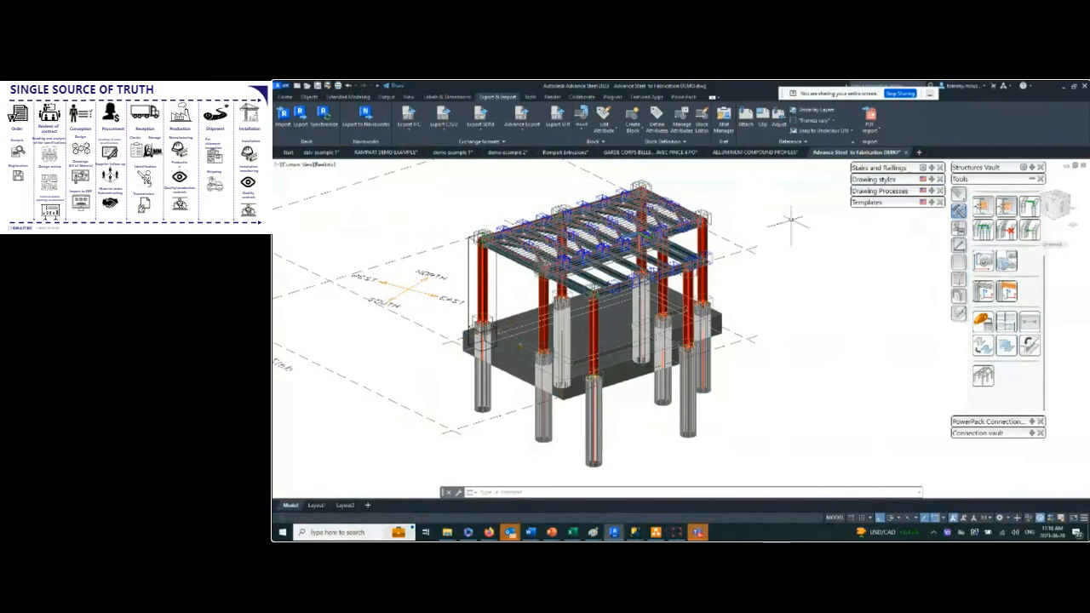
middle_drag(786, 280, 809, 313)
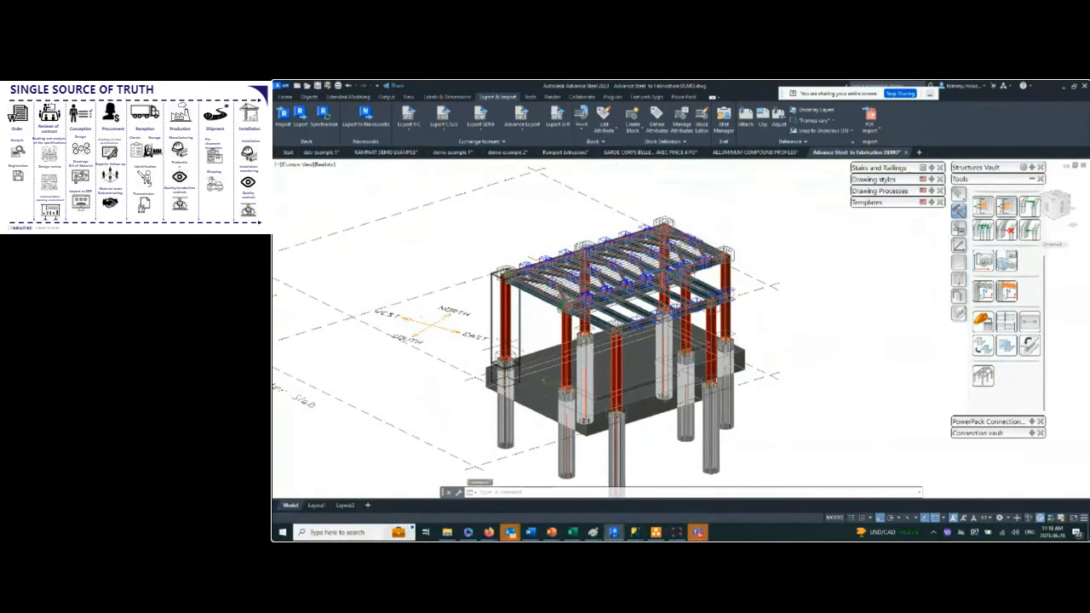
scroll(520, 332, up, 3)
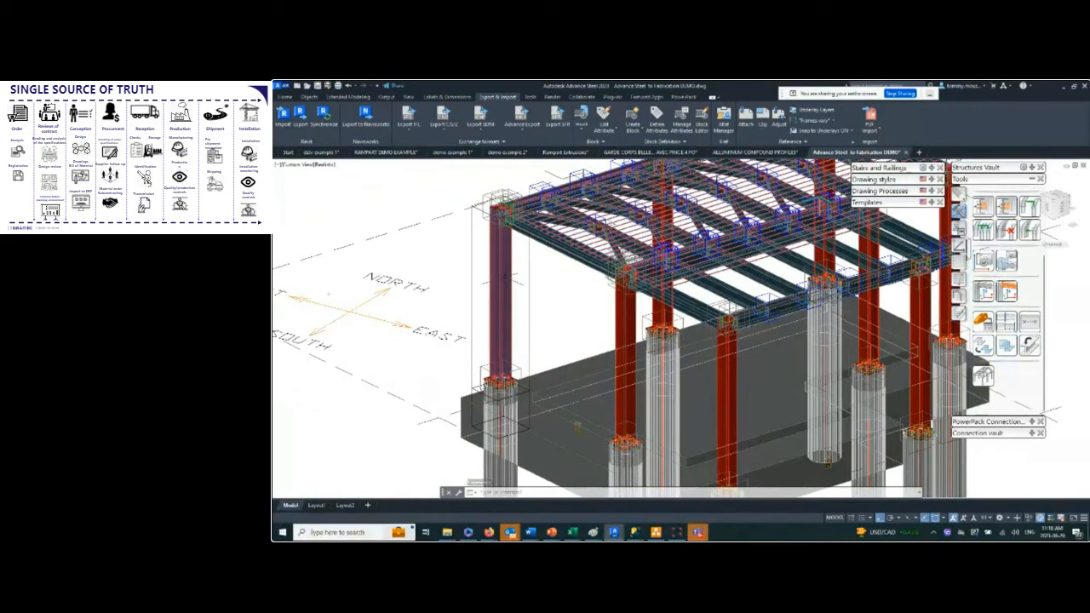
scroll(327, 294, down, 2)
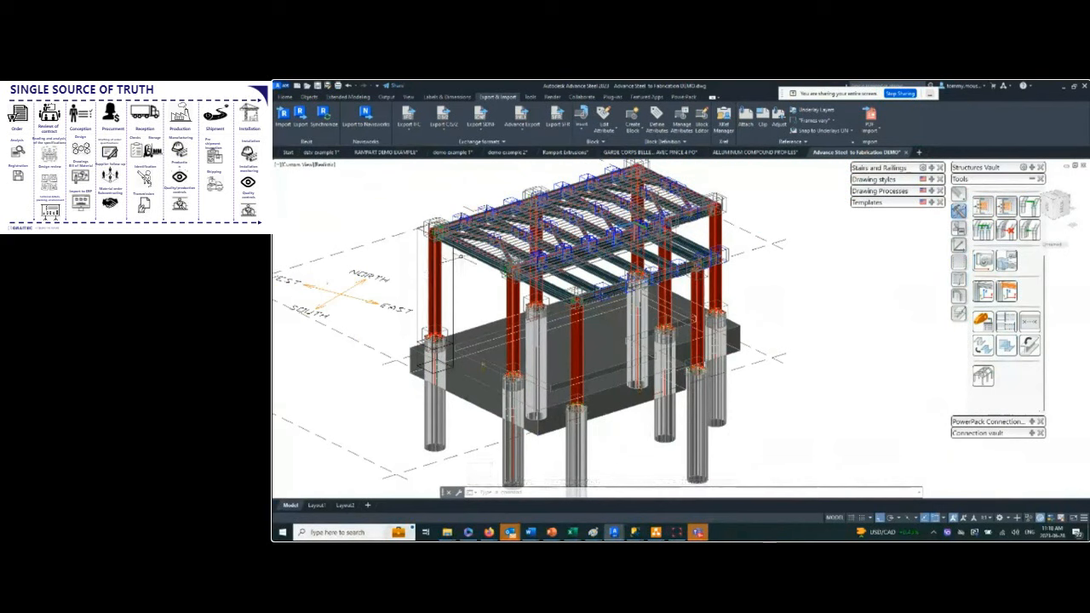
scroll(672, 307, down, 3)
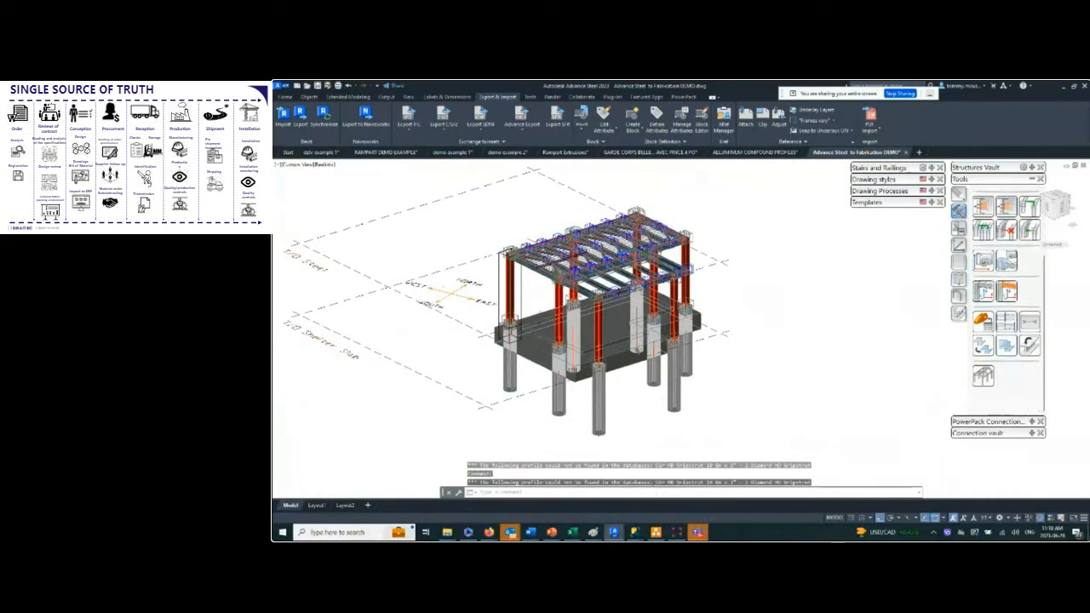
Switch back to Advance Workshop and close the running French-language session, confirming the exit.
click(677, 533)
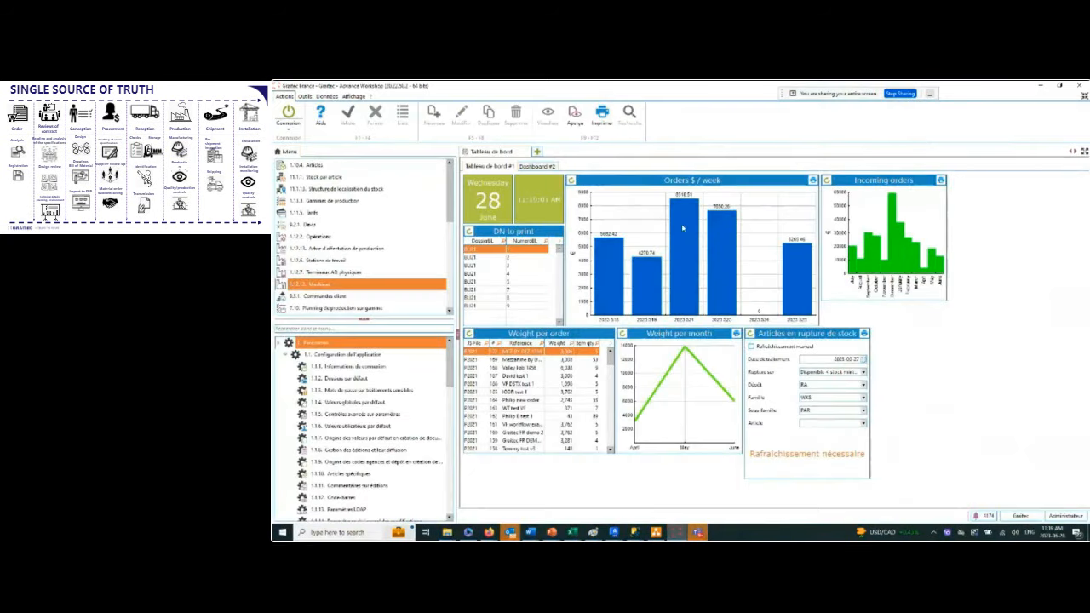
click(1079, 86)
click(665, 333)
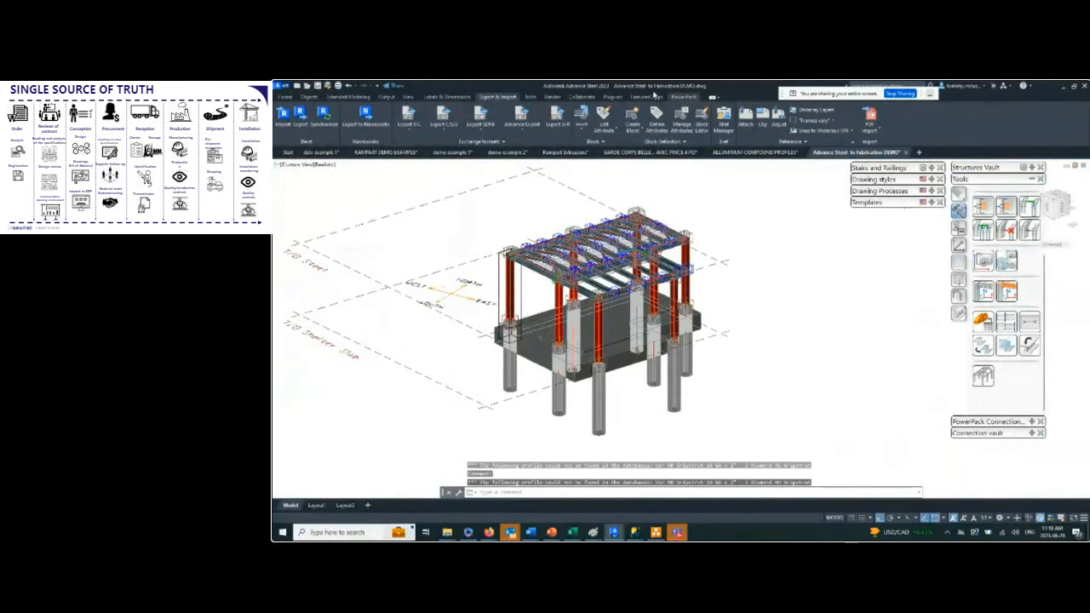
Minimize the PowerPoint and Teams windows and move Advance Steel aside to expose the desktop shortcuts.
drag(723, 89, 747, 112)
key(alt+Tab)
key(alt+Tab)
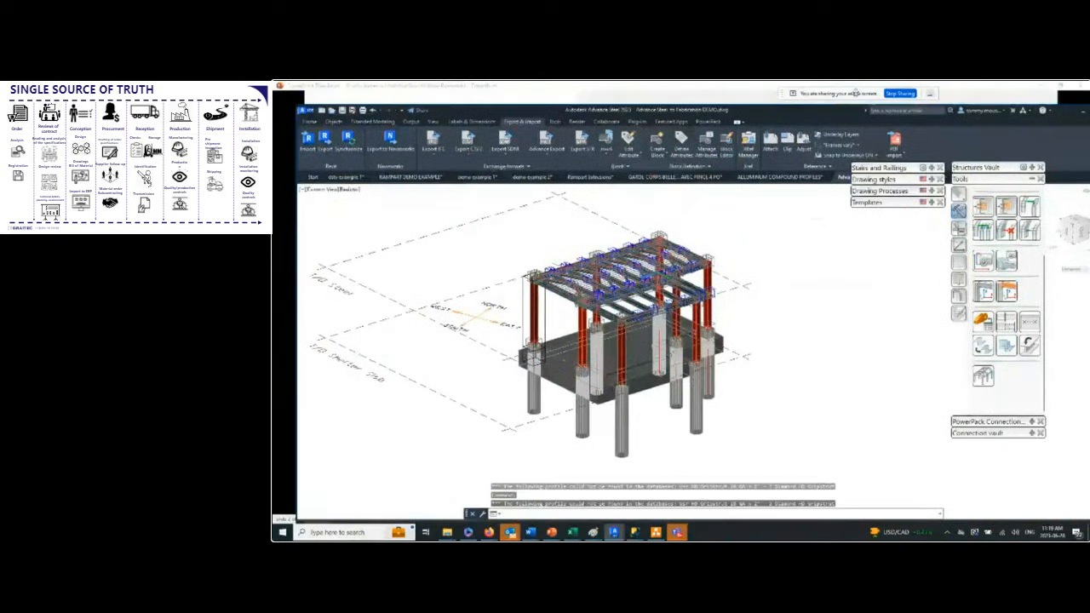
key(alt+Tab)
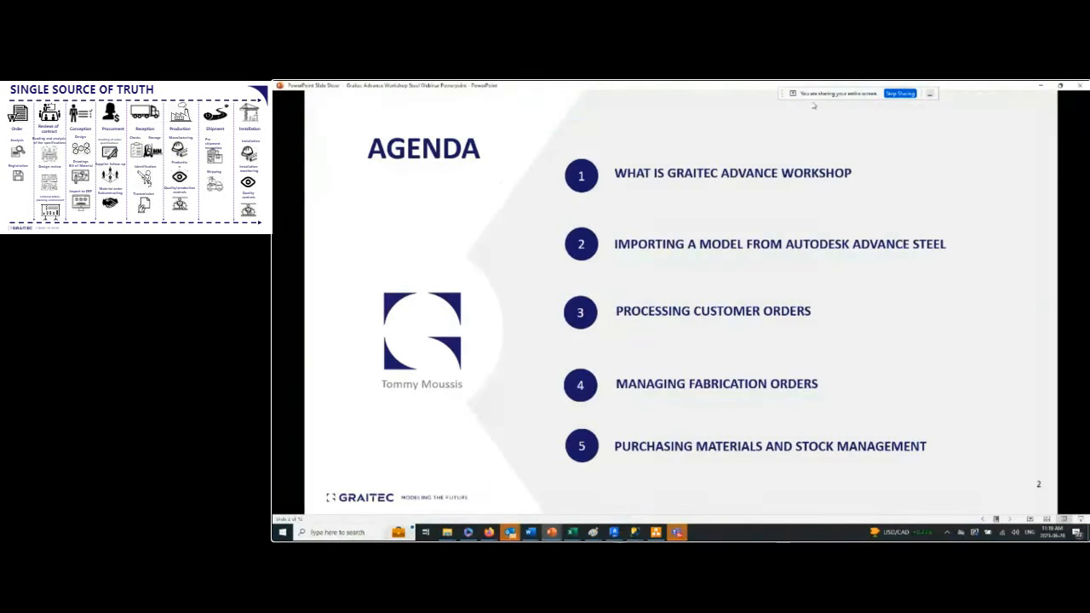
click(1041, 86)
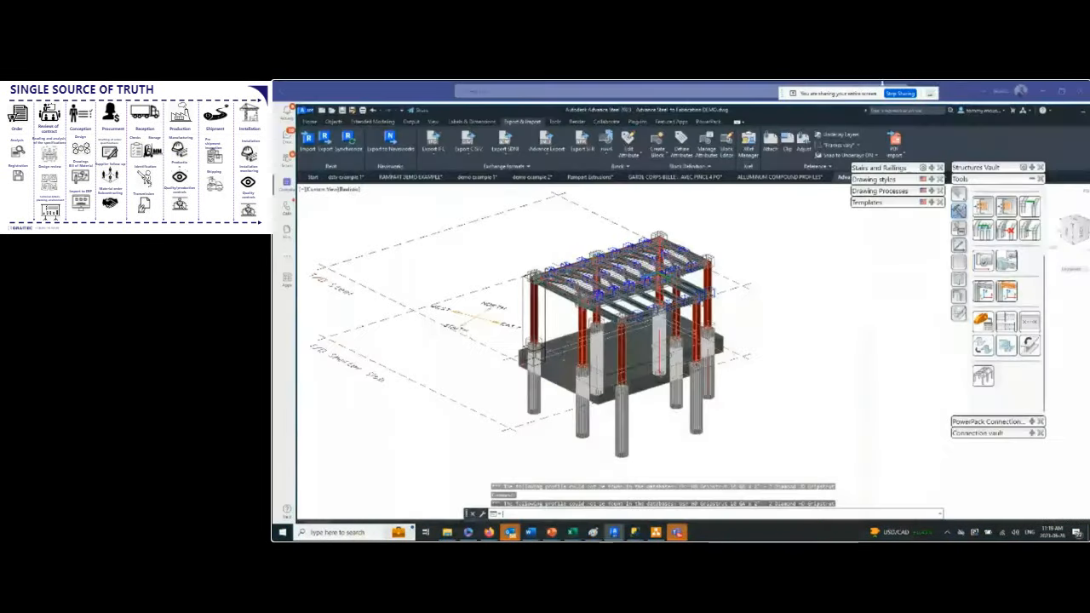
click(1042, 92)
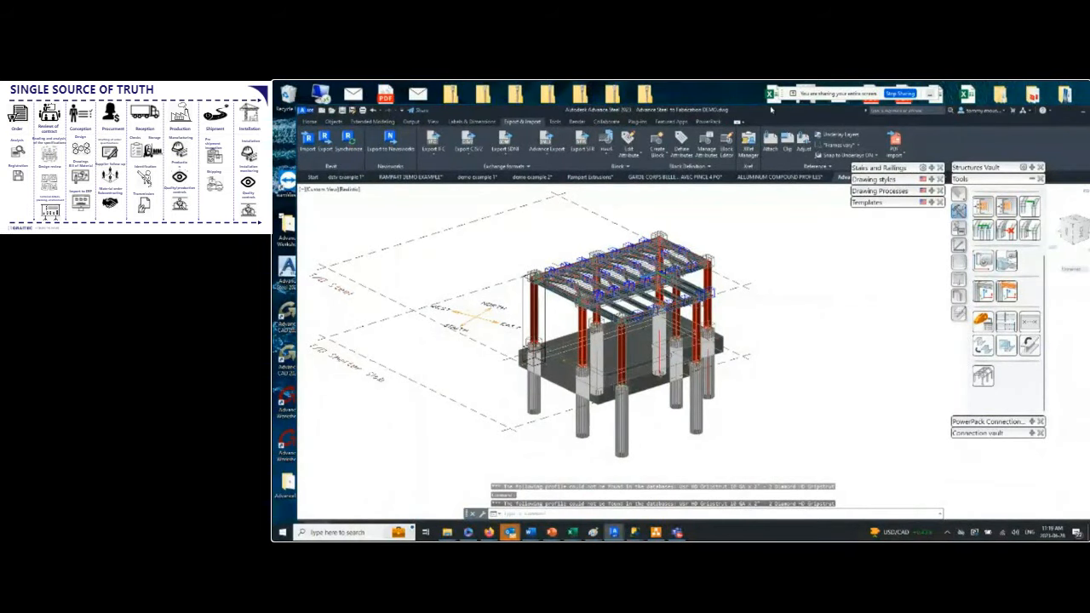
double_click(767, 113)
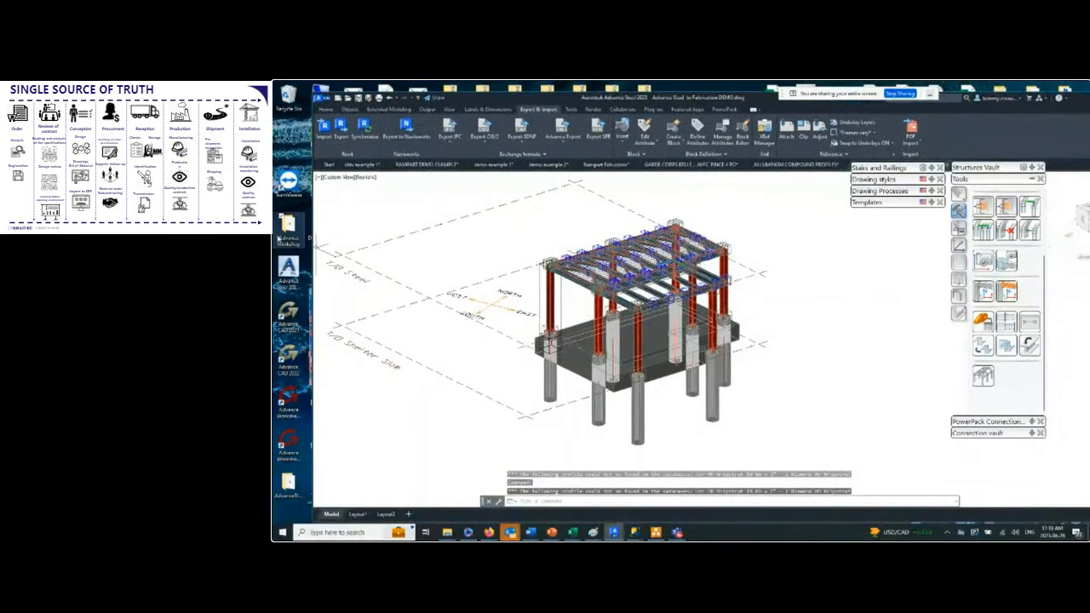
Open the Advance Workshop folder on the desktop and start Launcher.
double_click(289, 229)
double_click(491, 219)
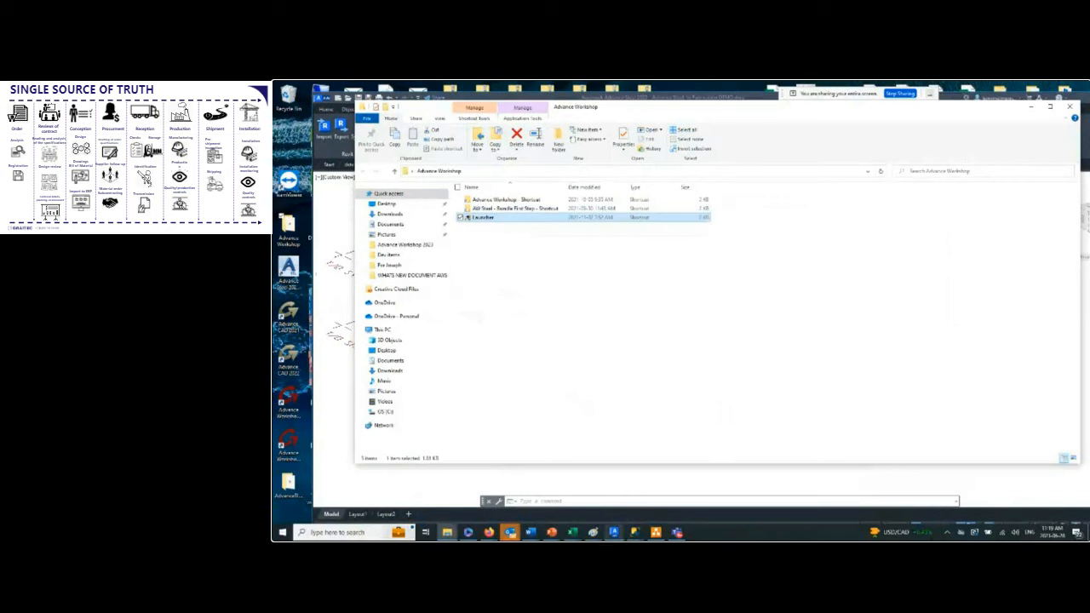
click(679, 534)
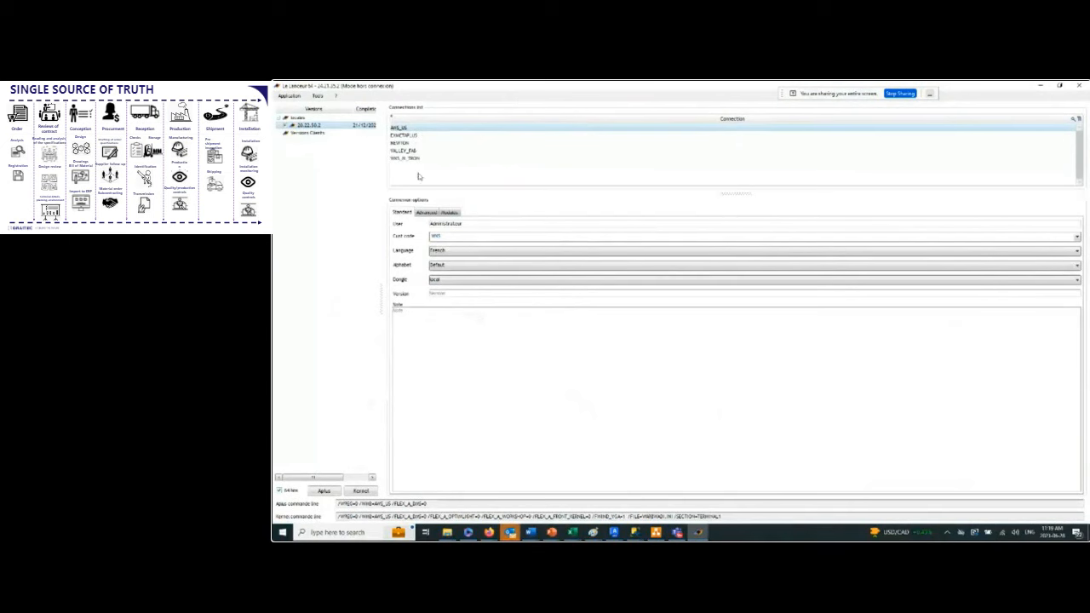
Start Aplus with the AWS_US connection's language set to English and log in with the prefilled administrator account.
click(454, 250)
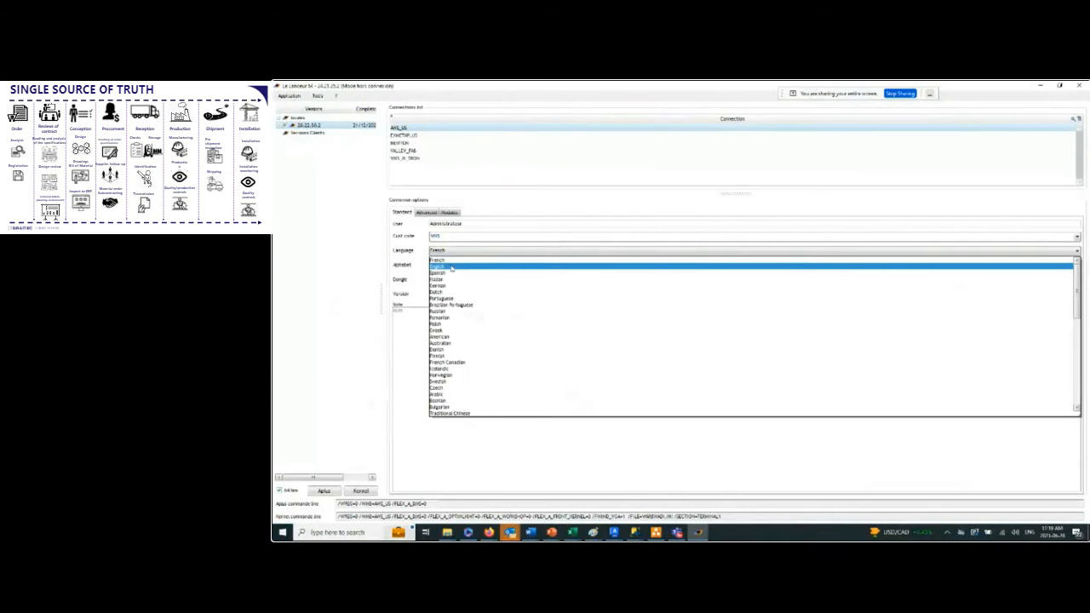
click(452, 264)
click(323, 491)
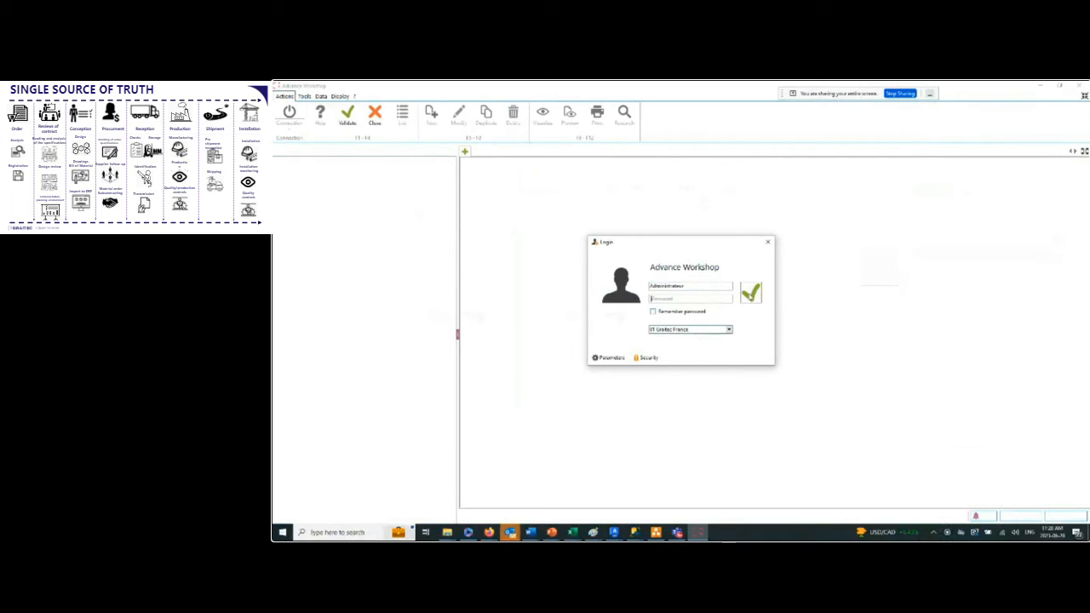
click(751, 294)
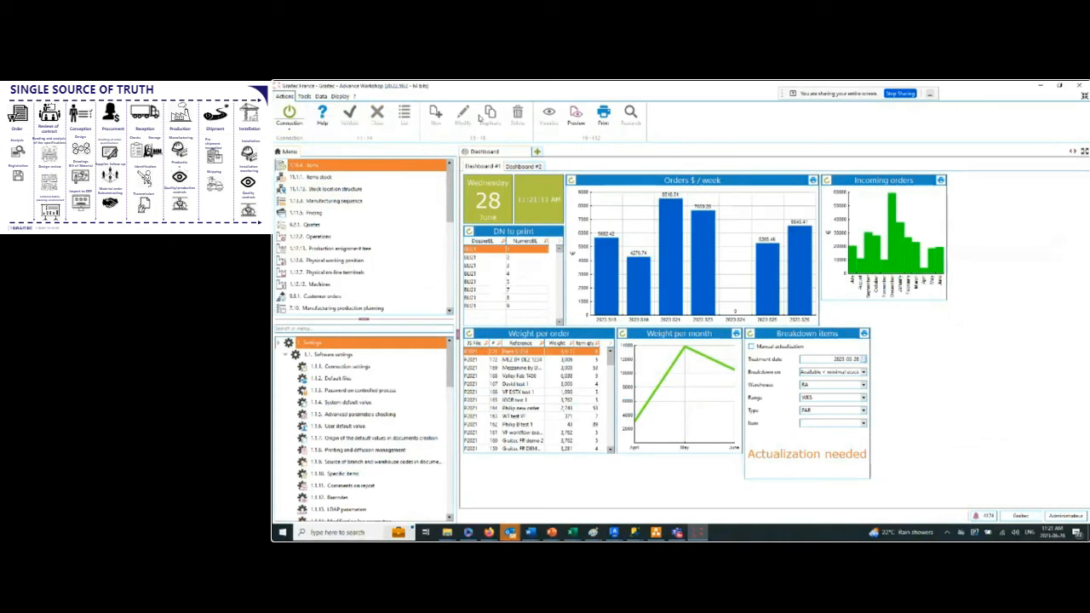
Examine the Data and Display commands and look through the full list of shortcut menu entries.
click(321, 97)
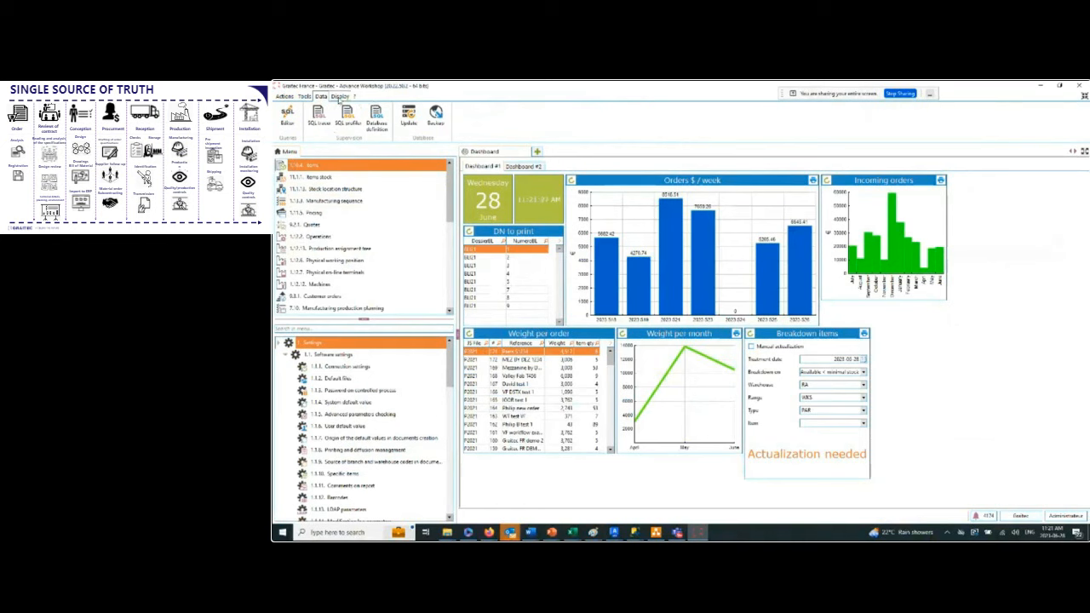
click(339, 98)
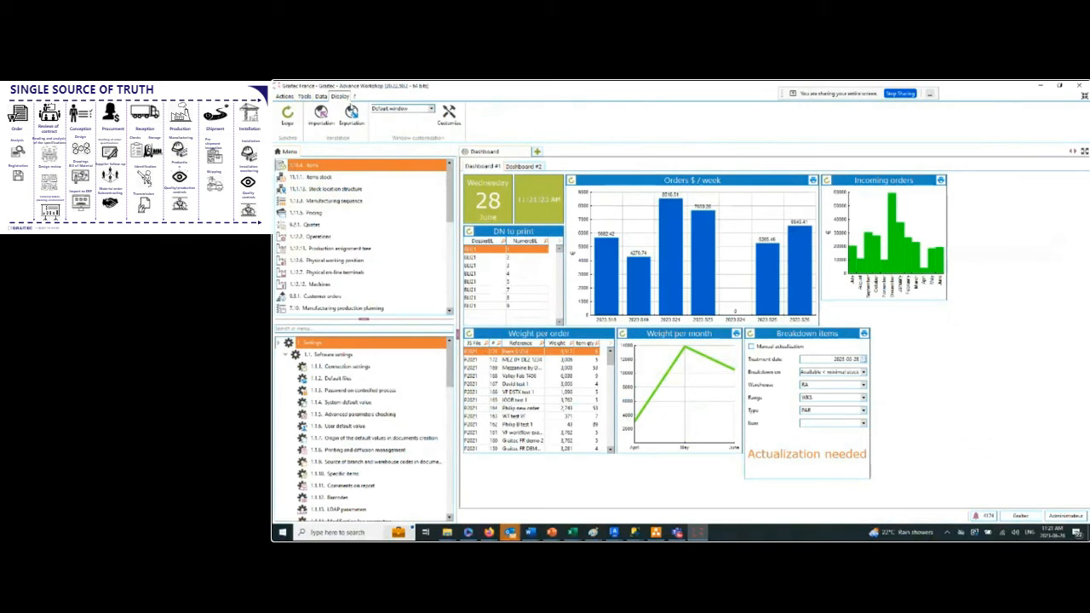
click(287, 97)
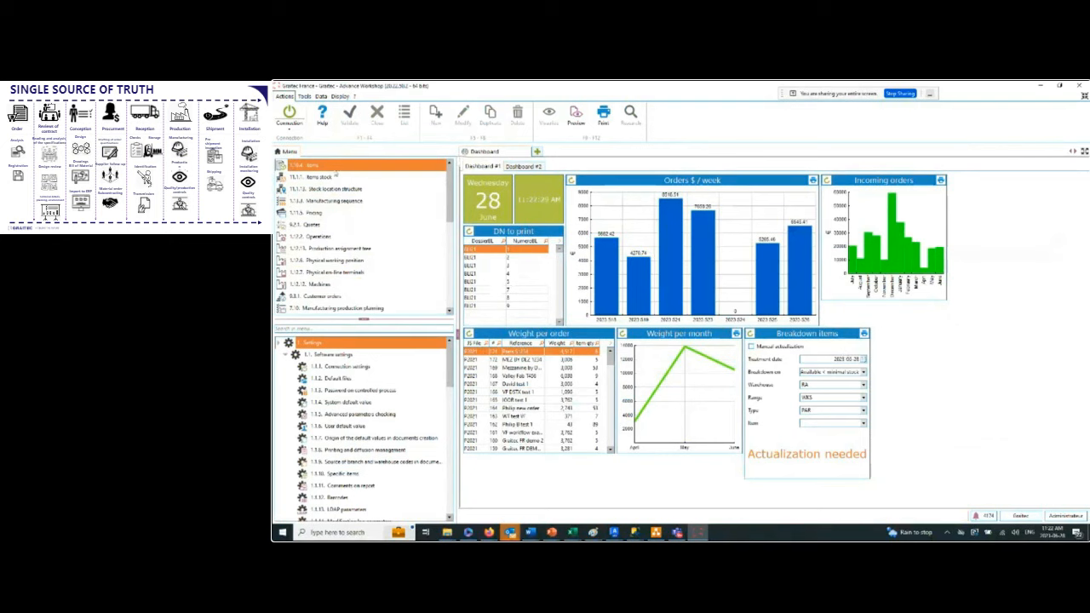
scroll(342, 230, down, 10)
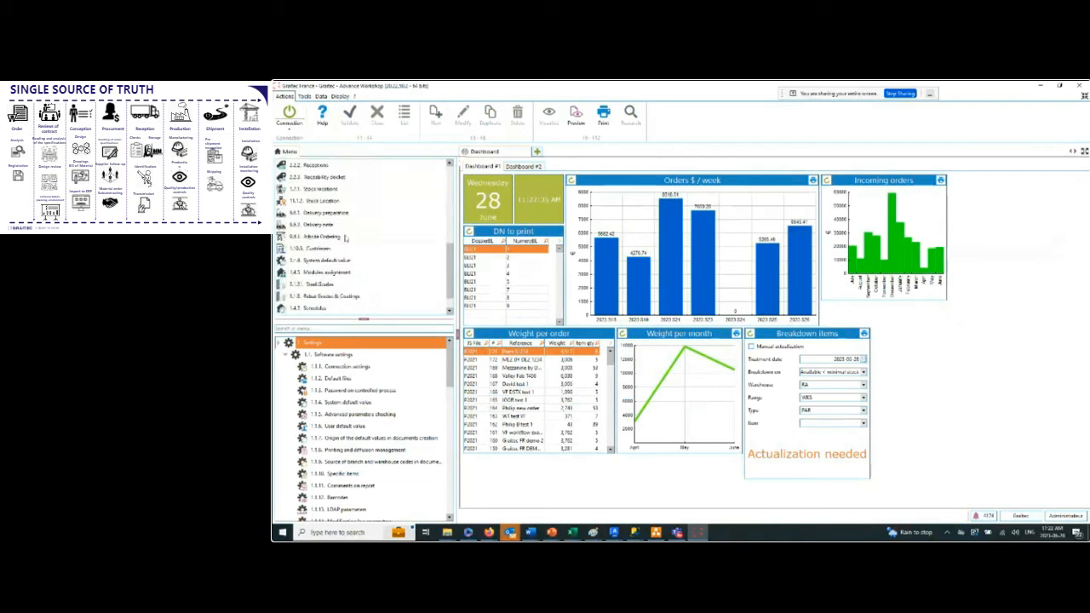
scroll(349, 283, up, 10)
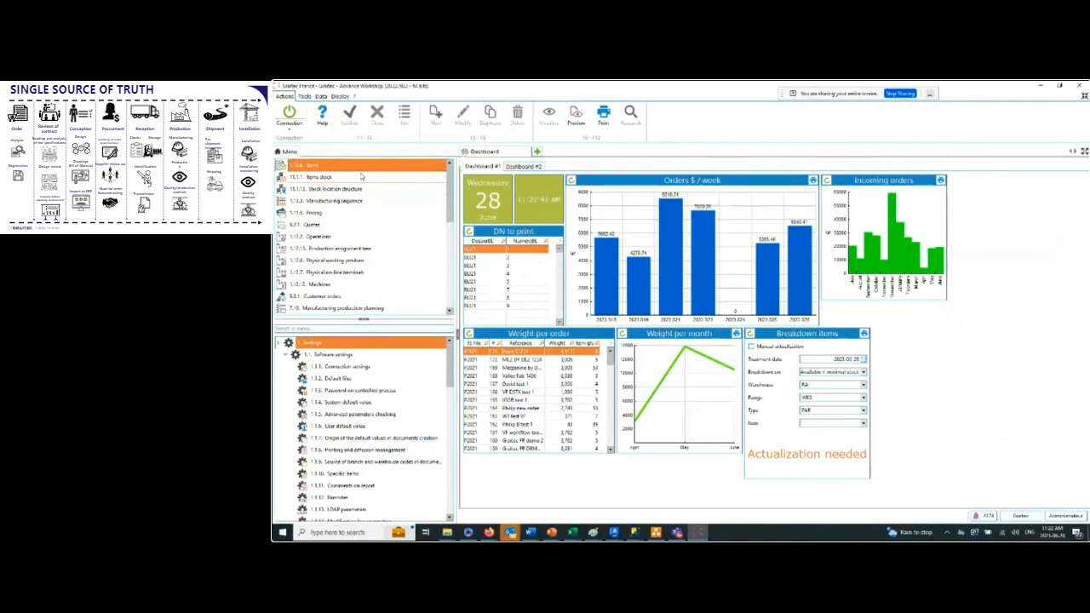
scroll(366, 256, down, 8)
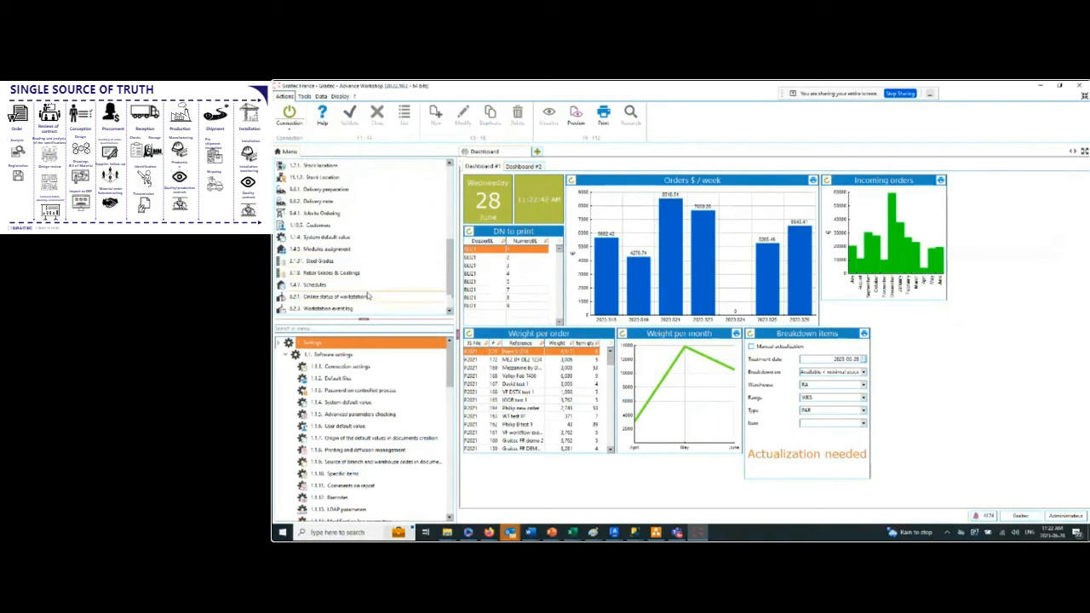
scroll(368, 295, up, 8)
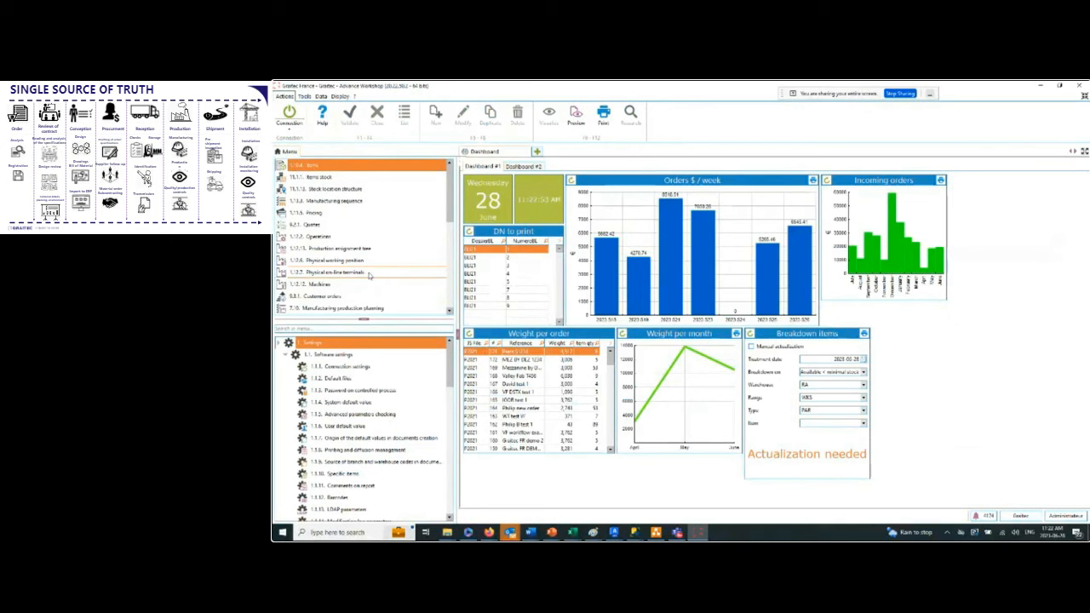
scroll(358, 290, down, 5)
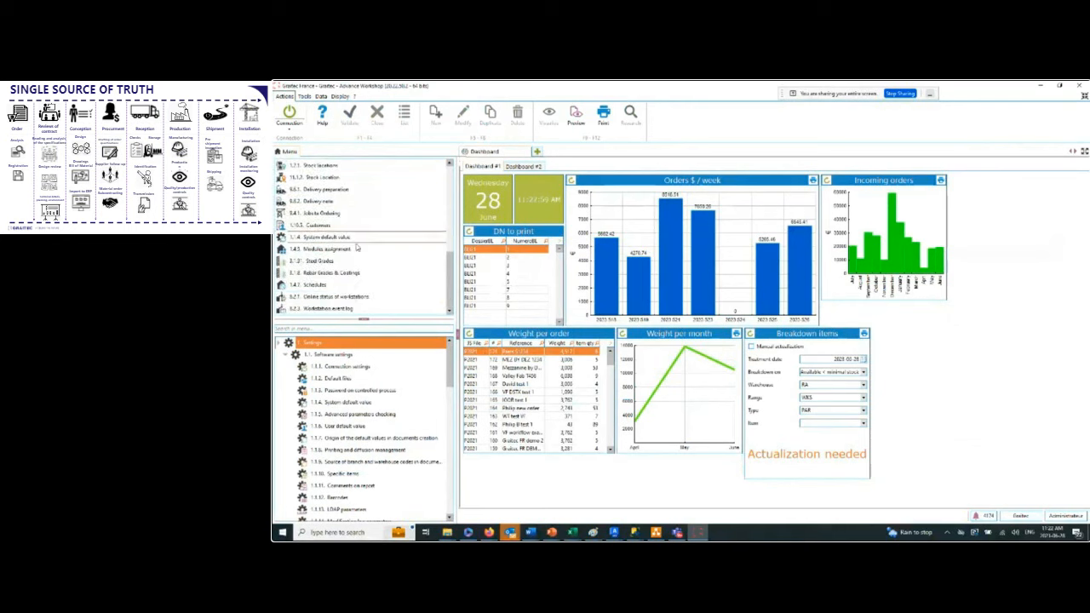
scroll(341, 281, up, 5)
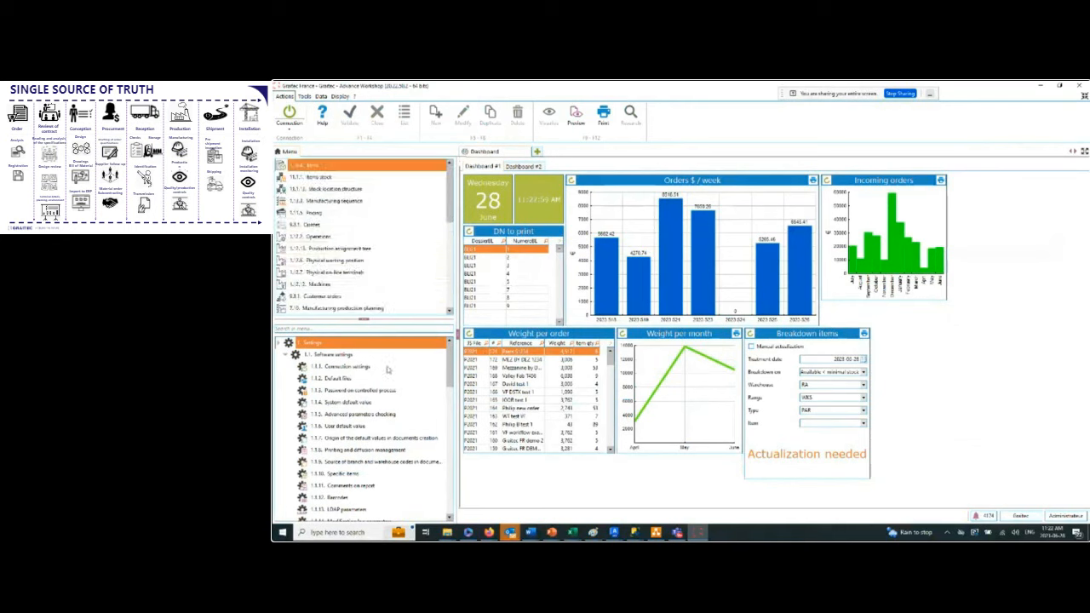
Collapse the Software settings, Settings, Supply chain and Data exchange branches of the module tree.
click(286, 355)
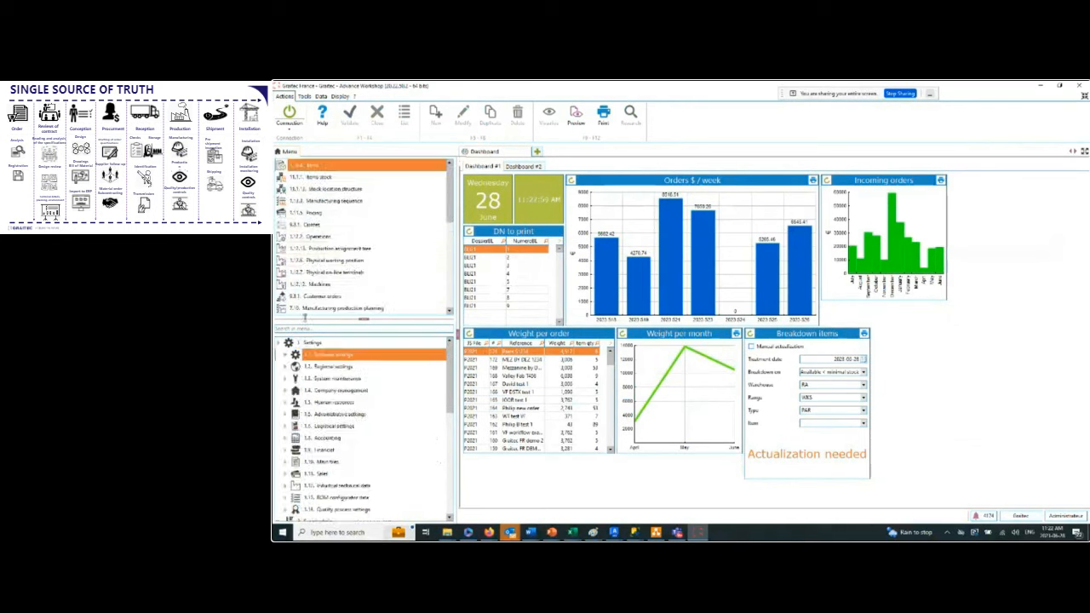
click(278, 343)
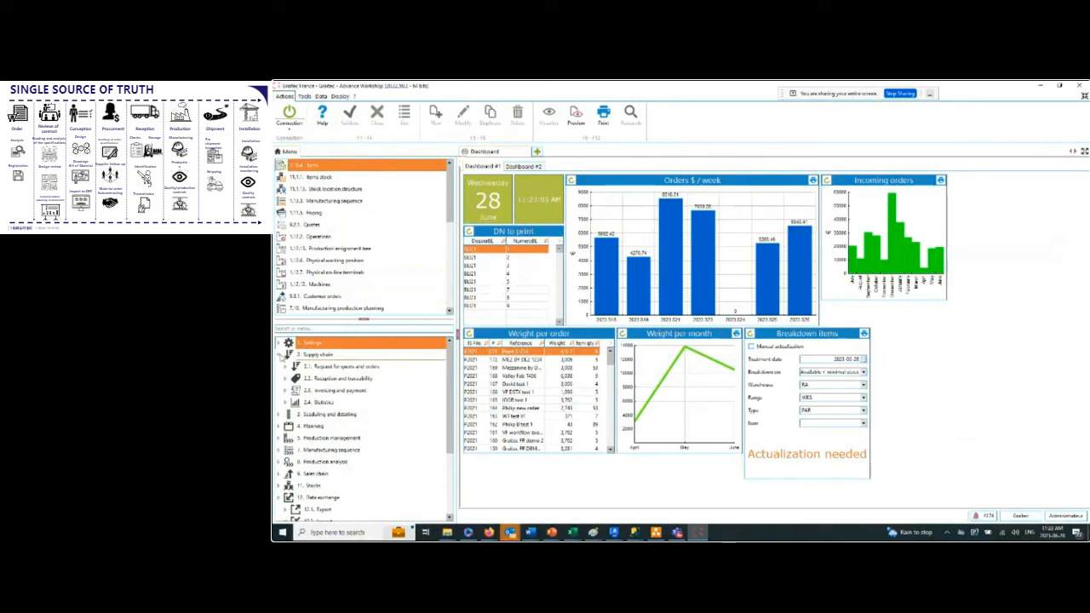
click(279, 355)
click(279, 450)
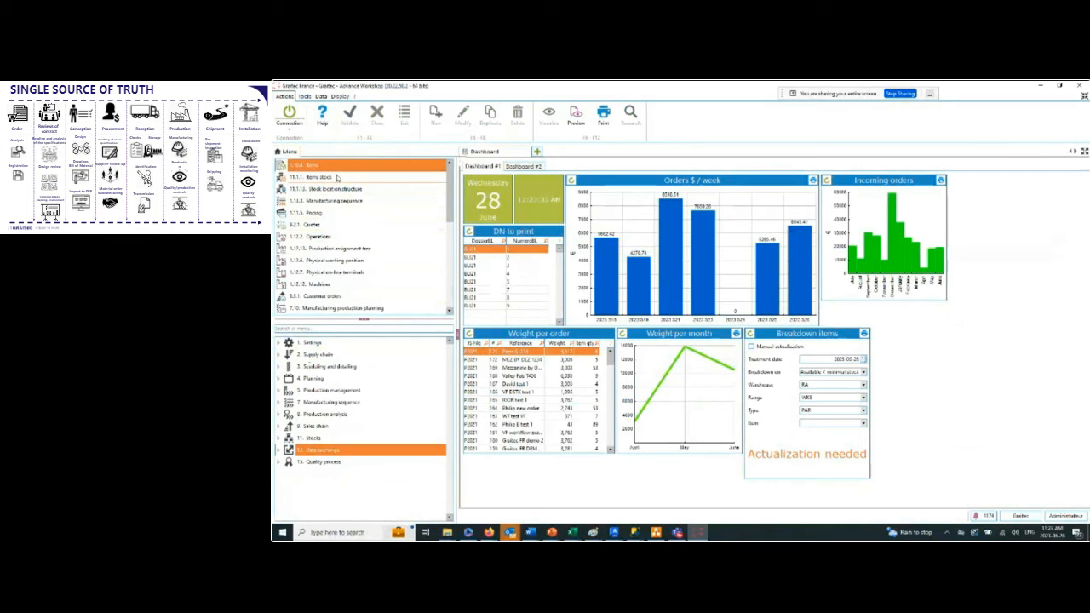
Open the Customer orders list and review its order status legend.
scroll(336, 191, down, 5)
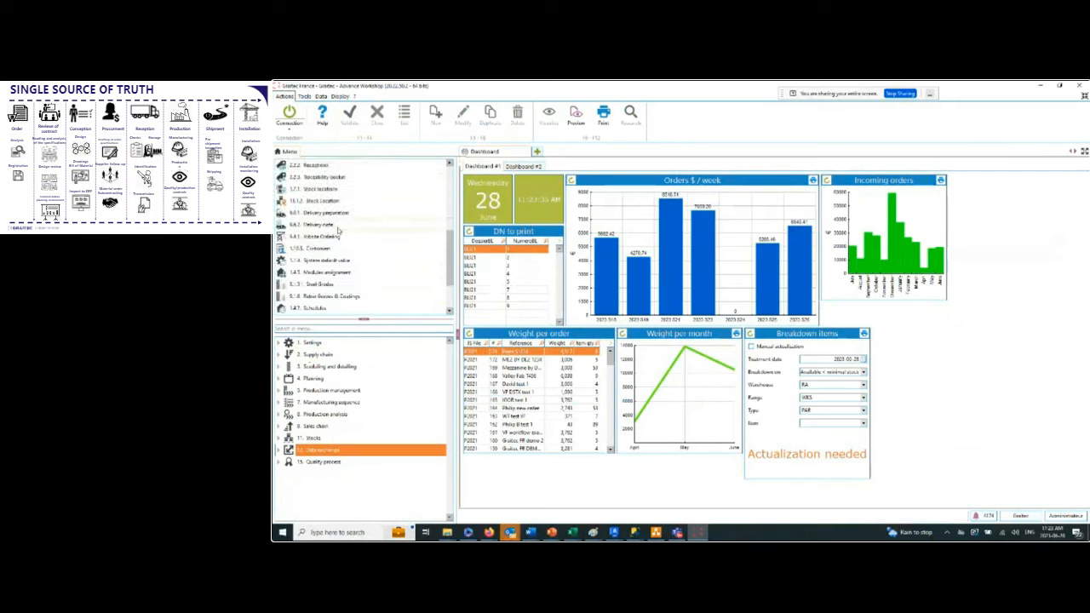
scroll(336, 200, up, 5)
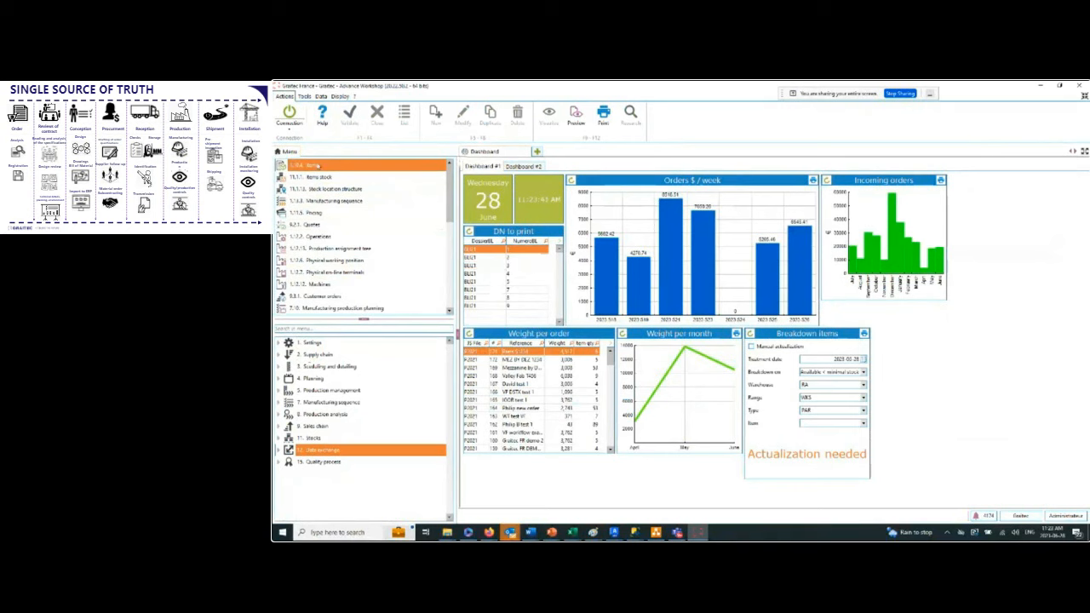
double_click(323, 297)
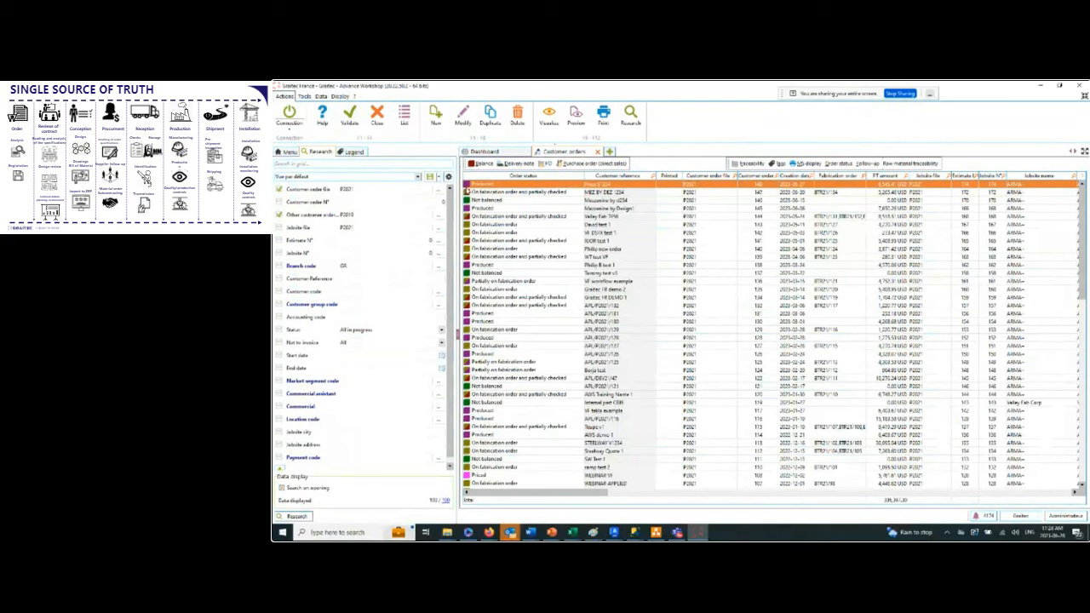
click(349, 152)
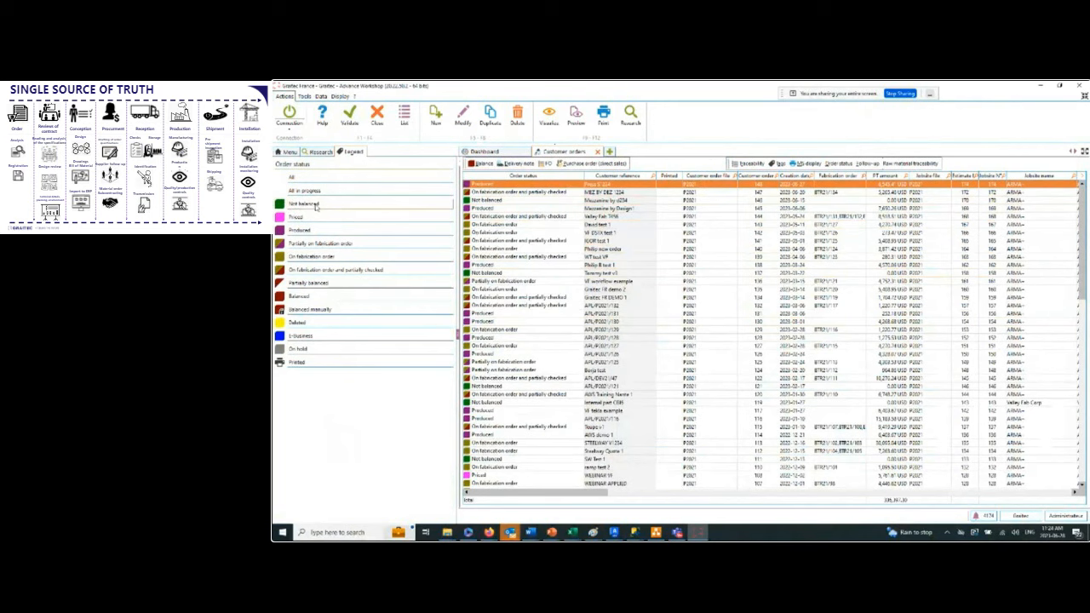
click(329, 153)
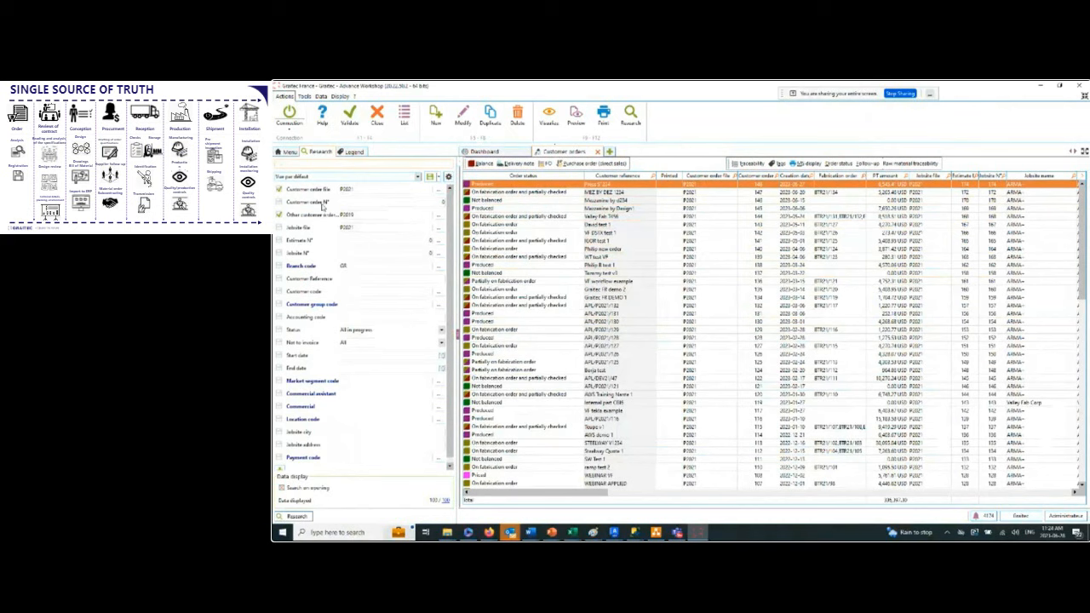
Create a customer order with the reference Applied Webinar, assign ARMA+ as the commercial customer, and validate the order.
click(435, 118)
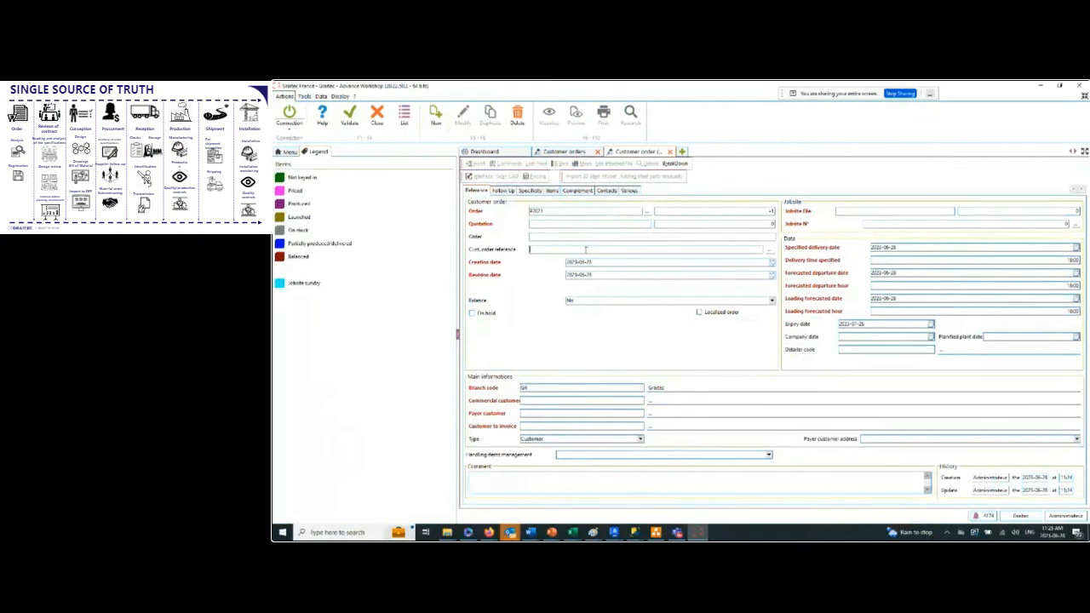
text(R)
text(pplied)
text( Webinar)
click(652, 401)
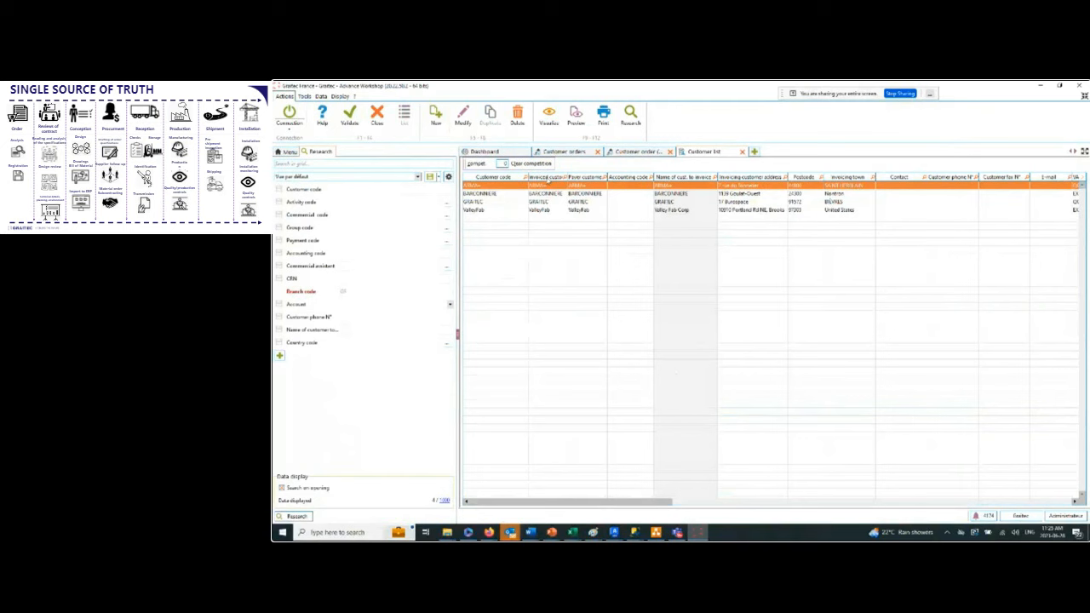
double_click(518, 190)
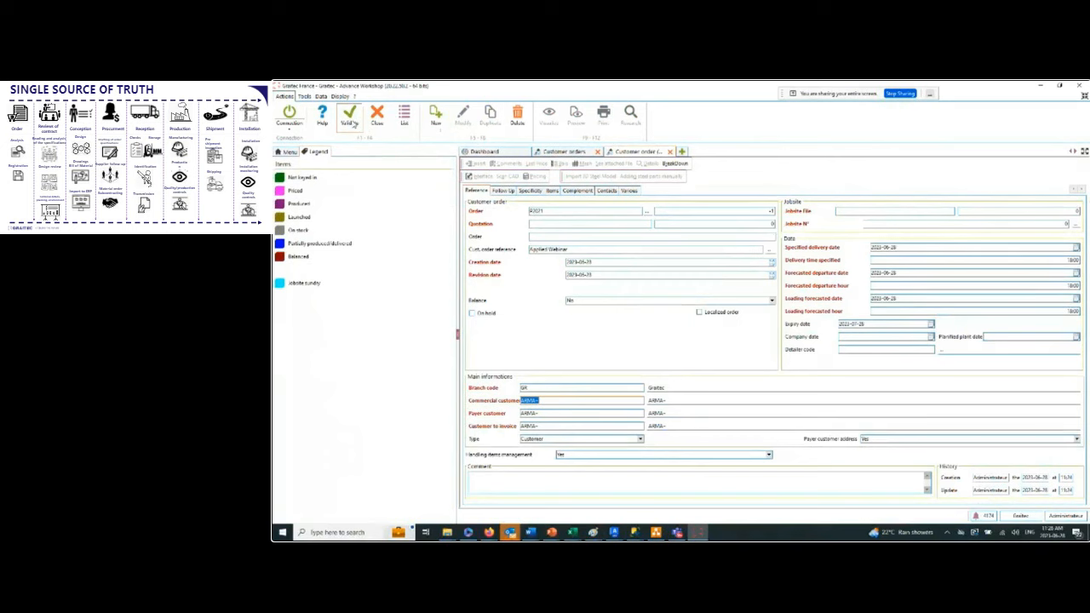
click(349, 123)
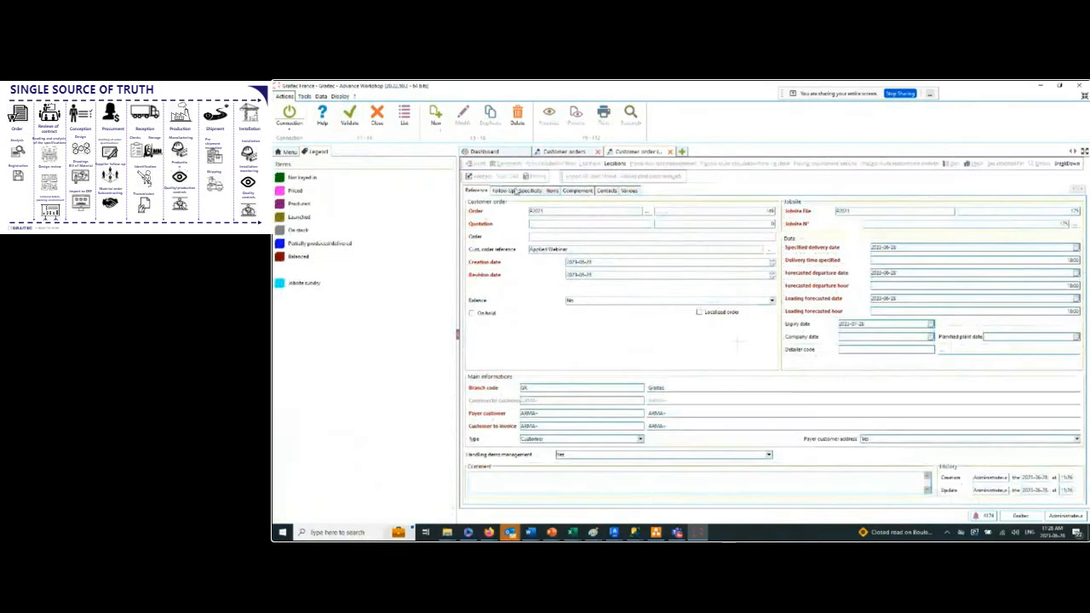
Review the order's Follow Up and Specificity information and bring up its Items list.
click(508, 190)
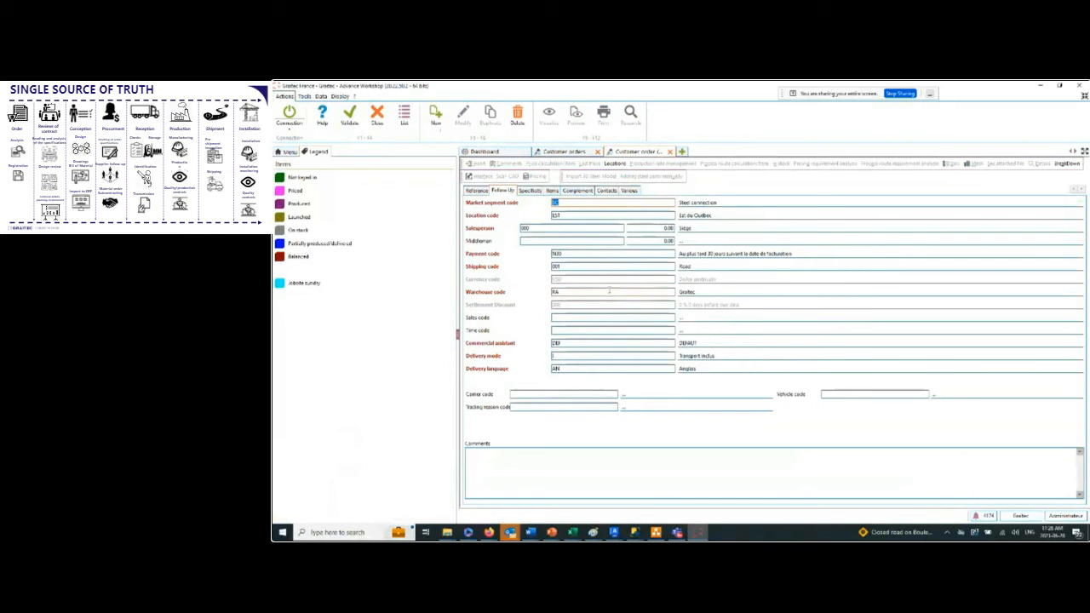
click(540, 192)
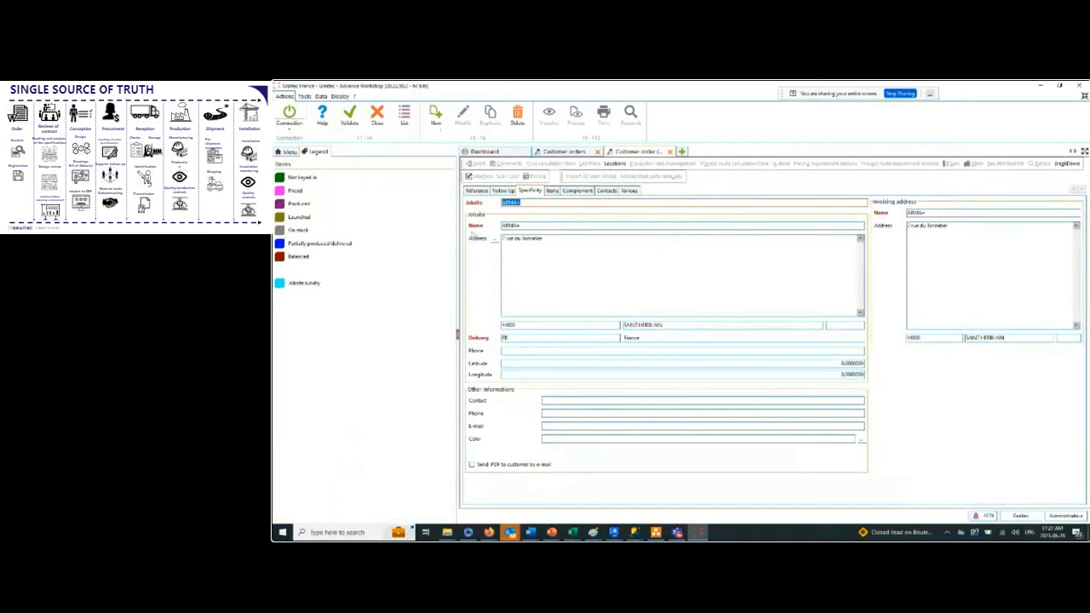
click(553, 191)
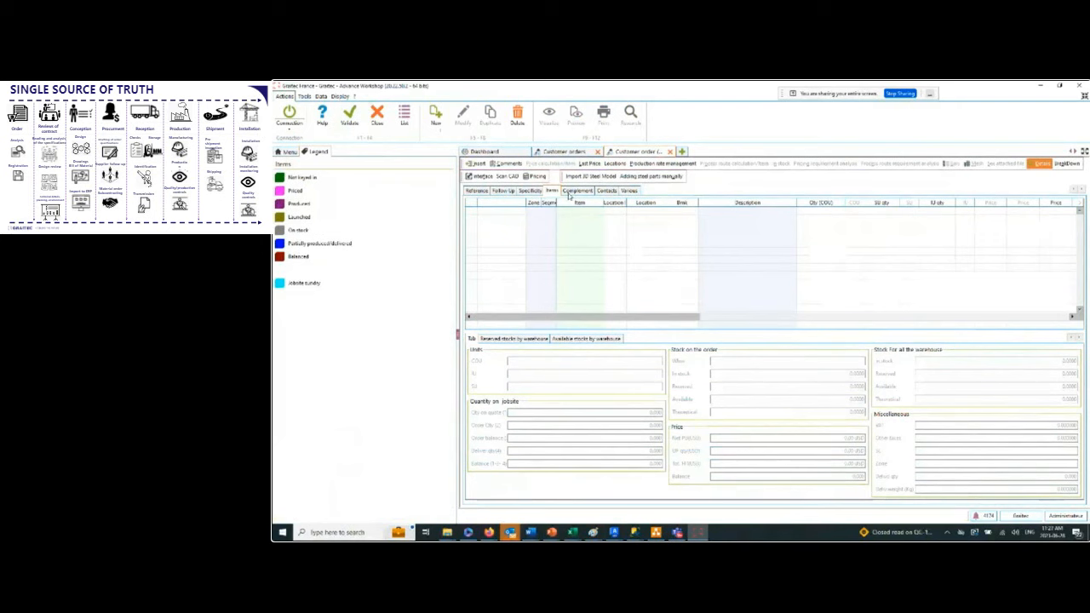
Add a bar item to the order by searching the item catalogue for code AISC-W.
click(436, 114)
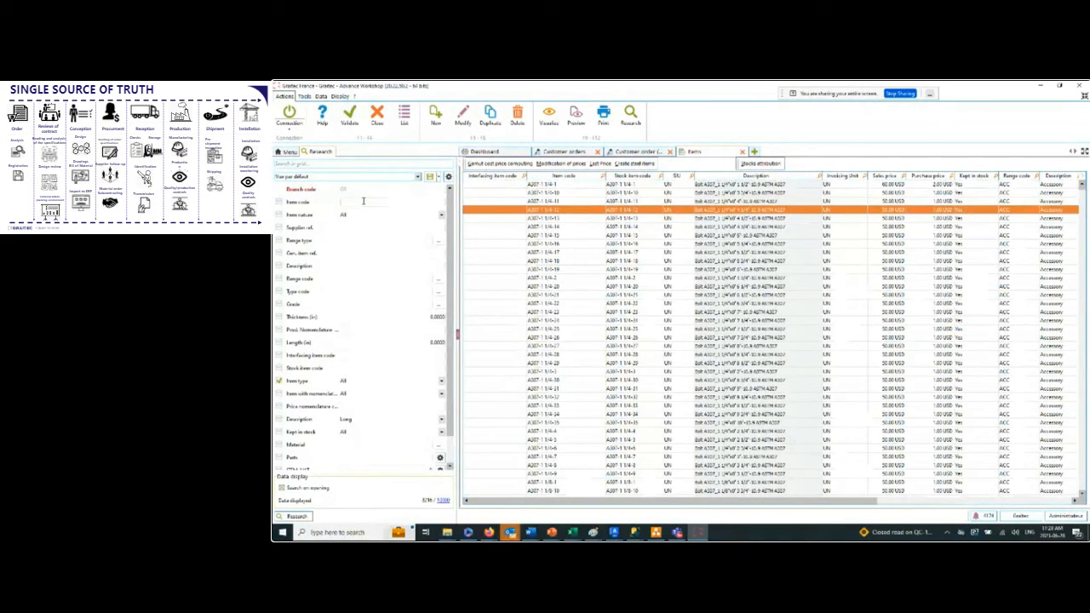
text(30)
key(Return)
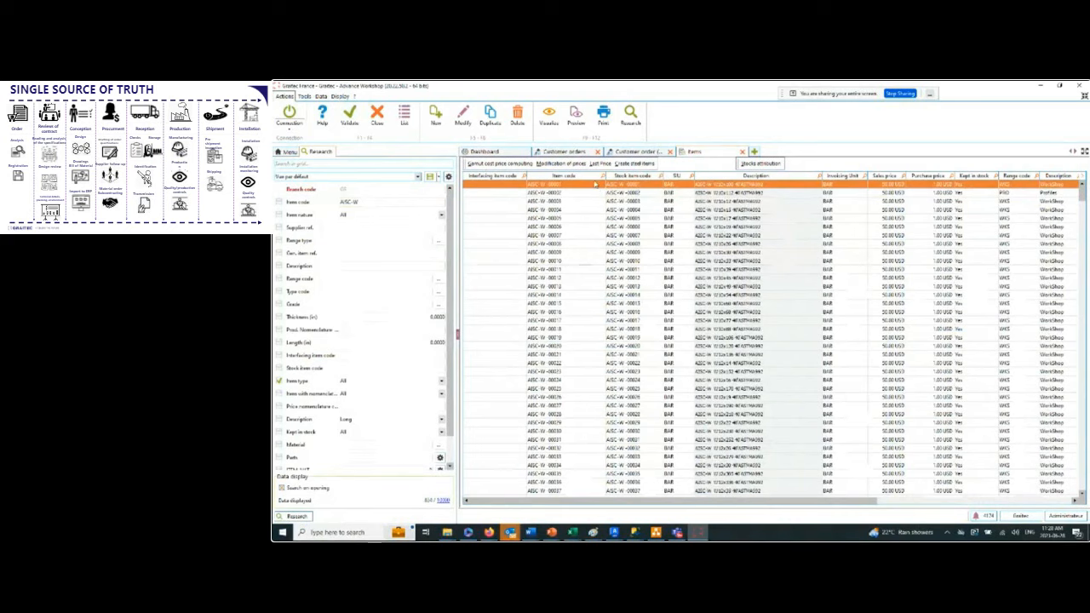
double_click(661, 258)
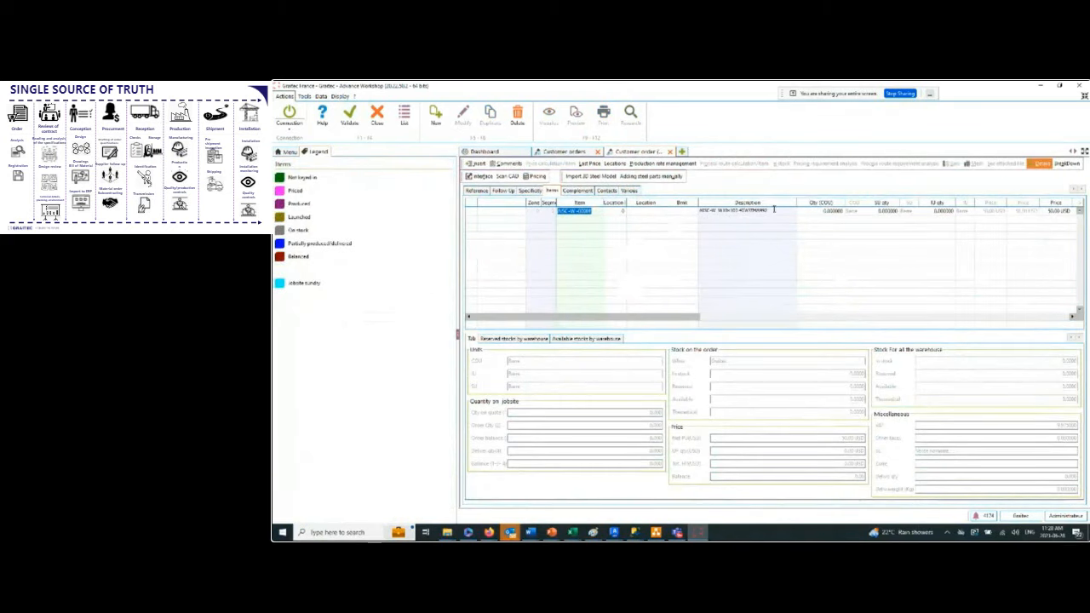
click(838, 210)
Delete the AISC-W bar line from the order's items and confirm the deletion.
mouse_move(587, 319)
mouse_down()
mouse_move(730, 316)
mouse_move(572, 333)
mouse_up()
click(580, 210)
click(516, 117)
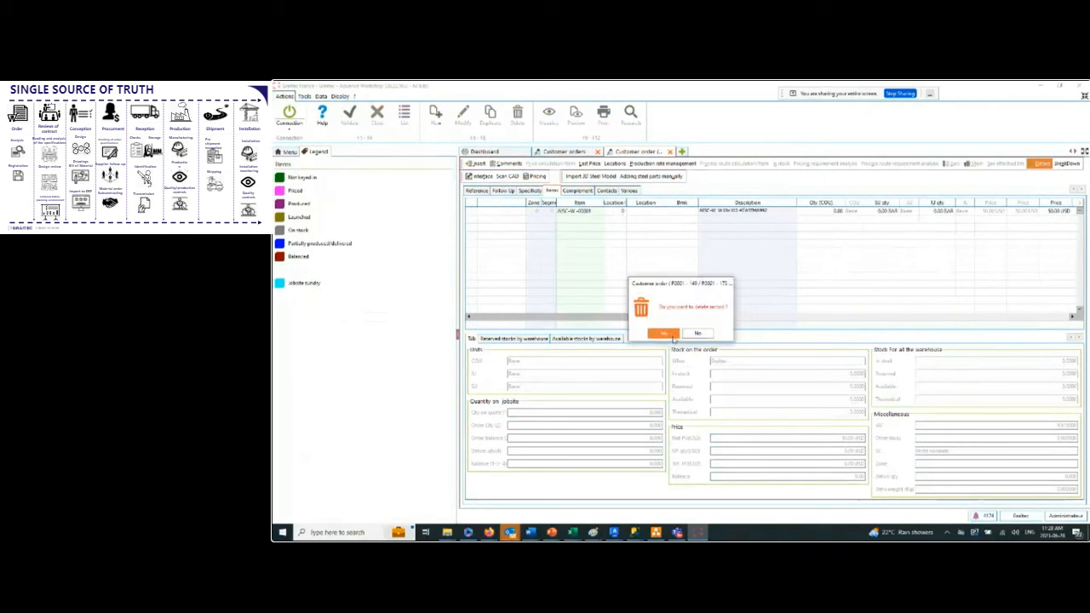
click(665, 334)
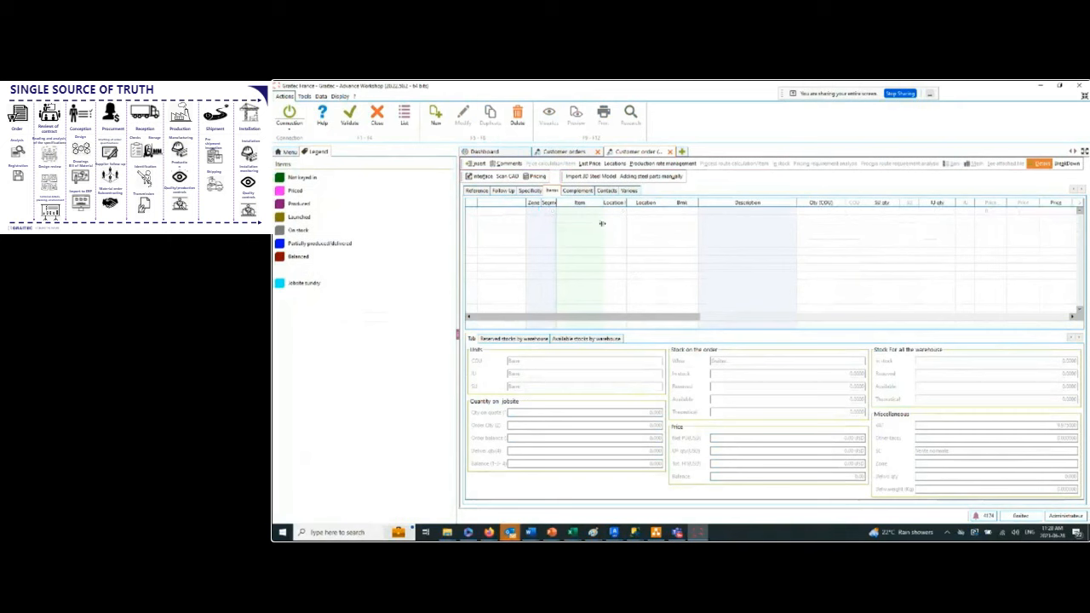
Start adding steel parts manually and create a Profile 1 part with the straight-cut shape 0.
click(661, 176)
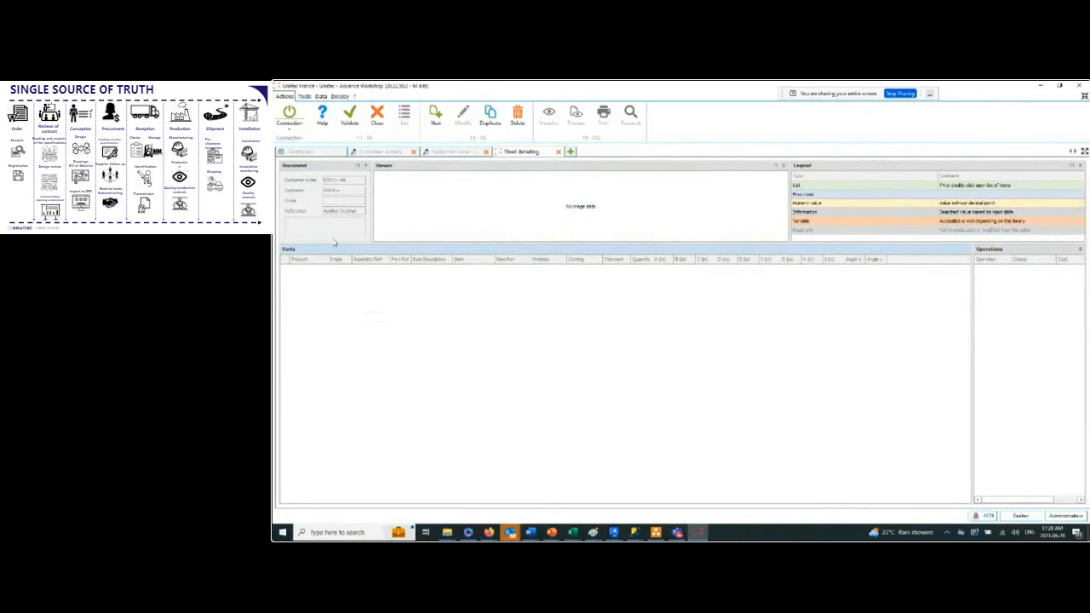
click(436, 115)
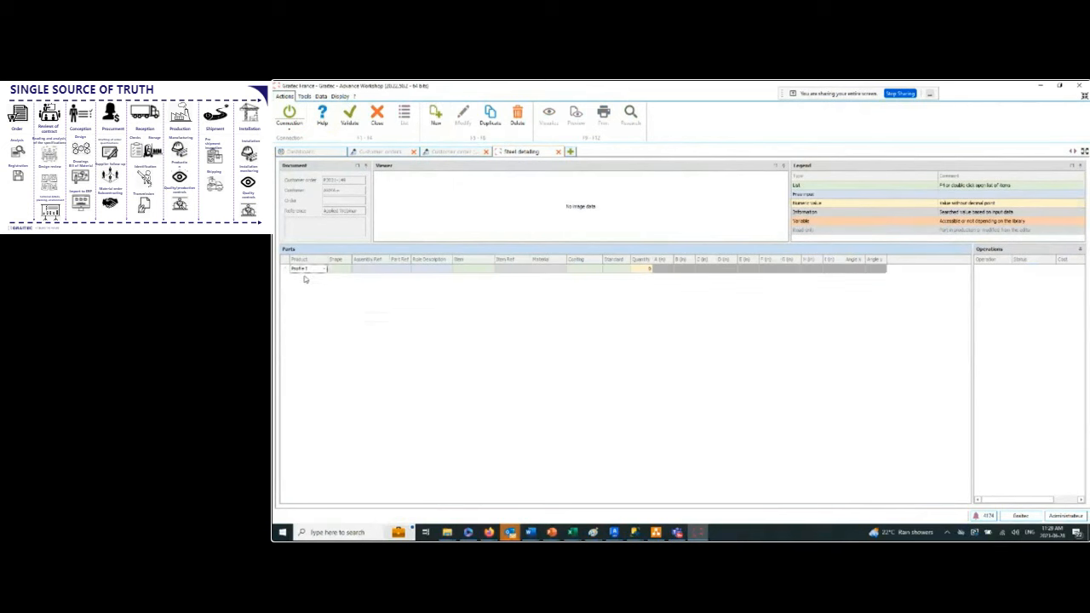
click(325, 268)
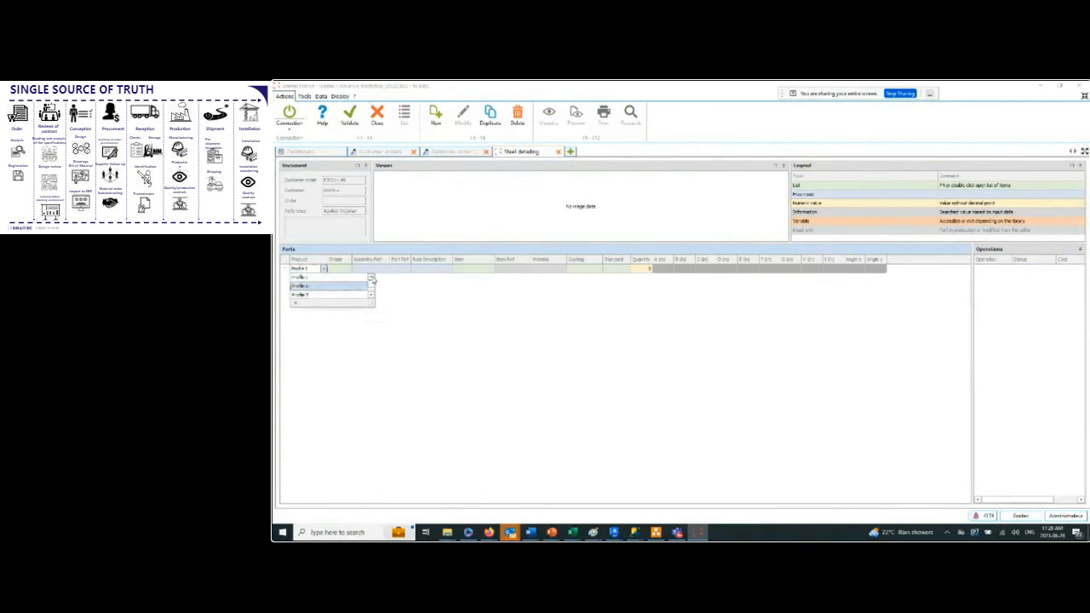
click(331, 278)
click(345, 271)
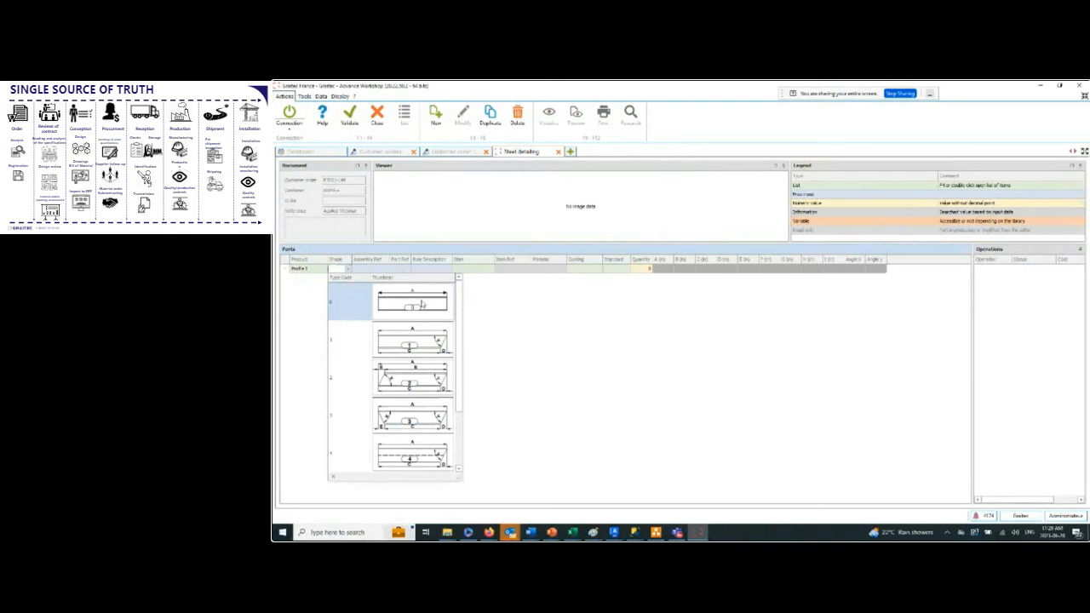
click(420, 305)
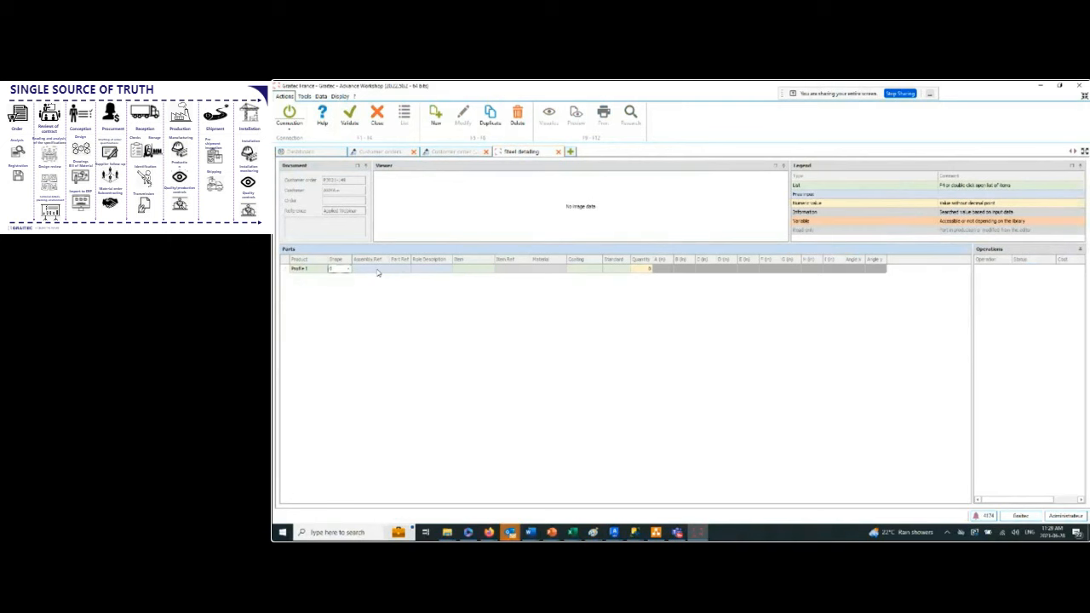
Enter the part's assembly reference, the part reference b1000 and the role description BEAM.
click(387, 268)
text(1)
click(401, 268)
text(P100)
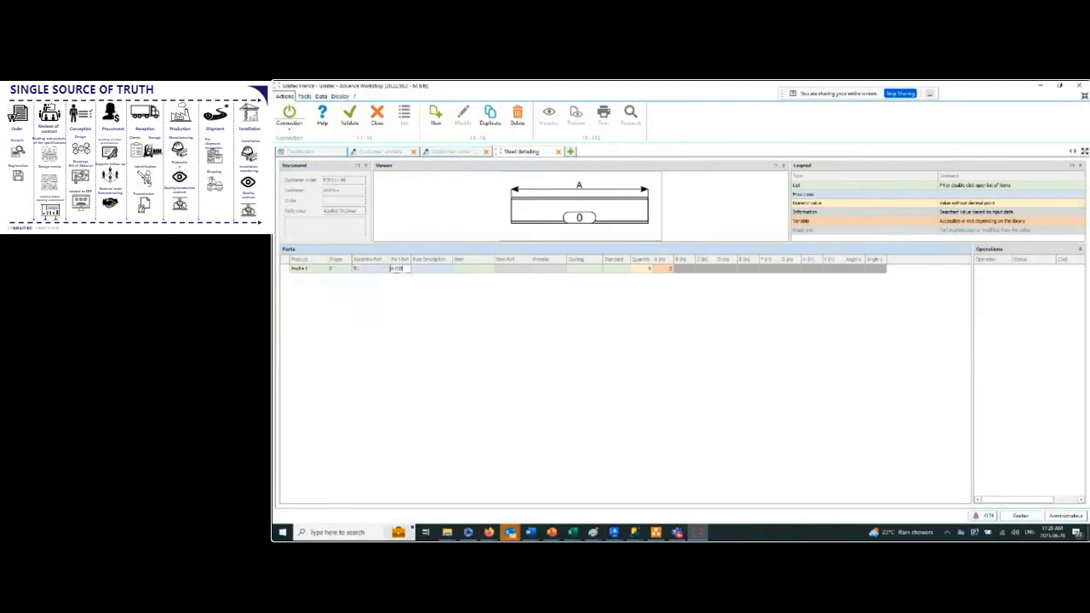
click(446, 270)
Filter the items by AISC-W and assign a W12 profile in ASTMA992 to the beam part.
click(473, 269)
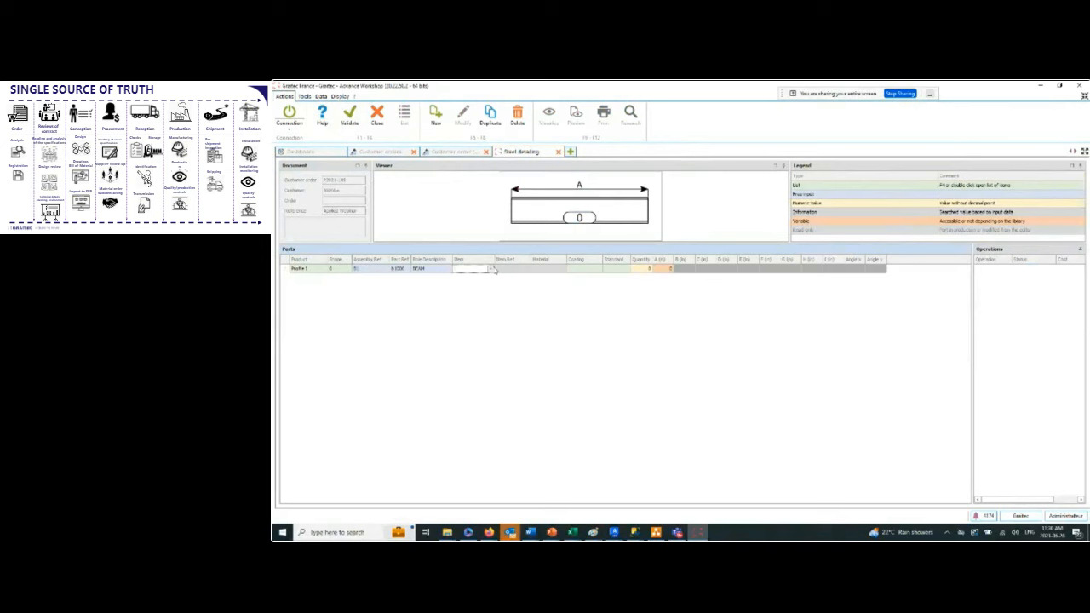
click(492, 270)
click(481, 269)
text(AISC)
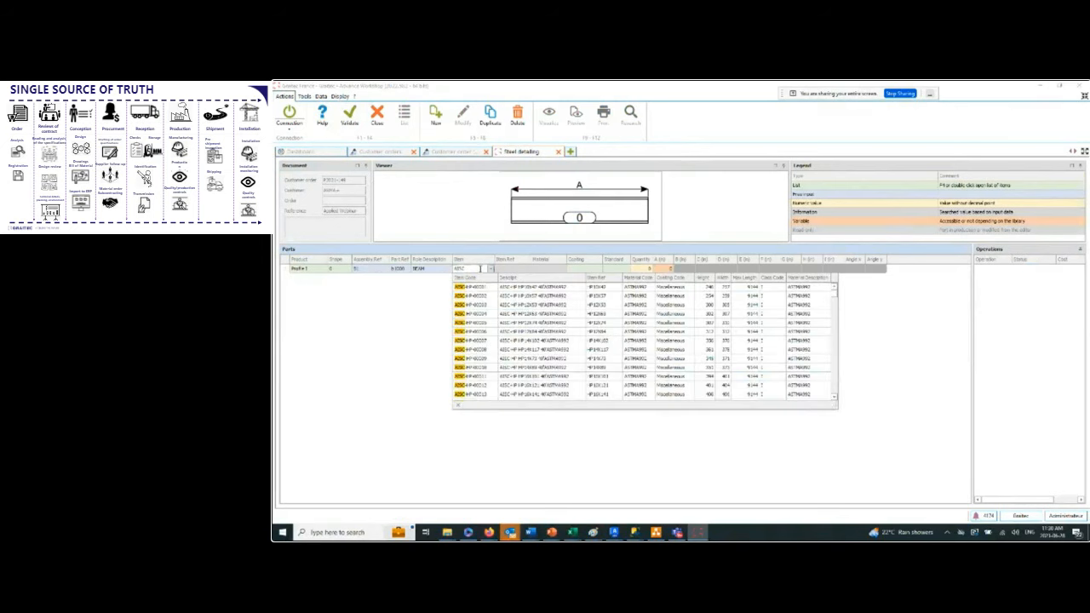
text(-W)
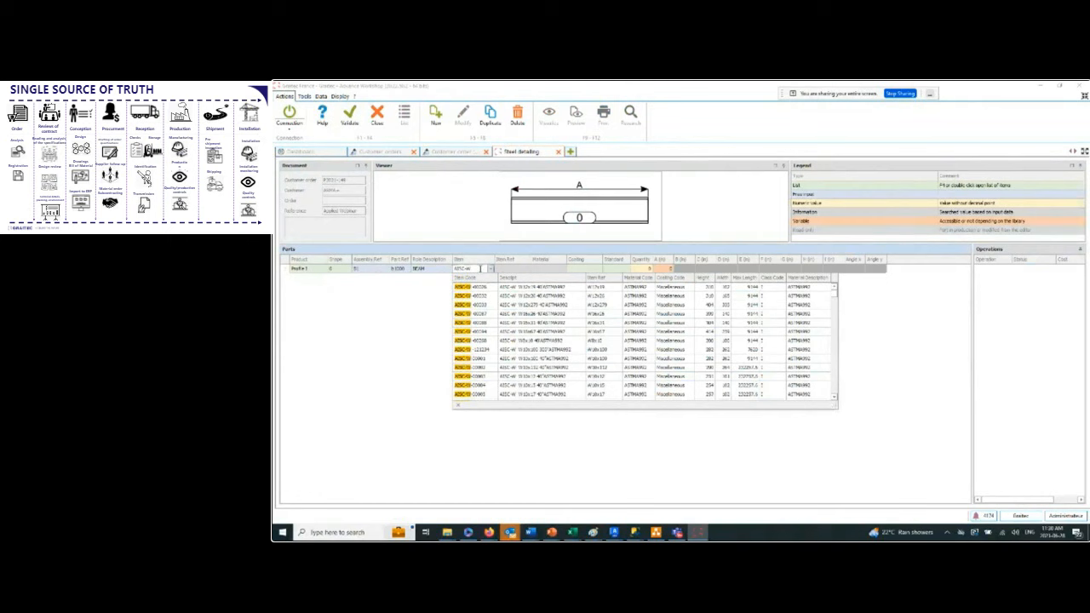
click(576, 296)
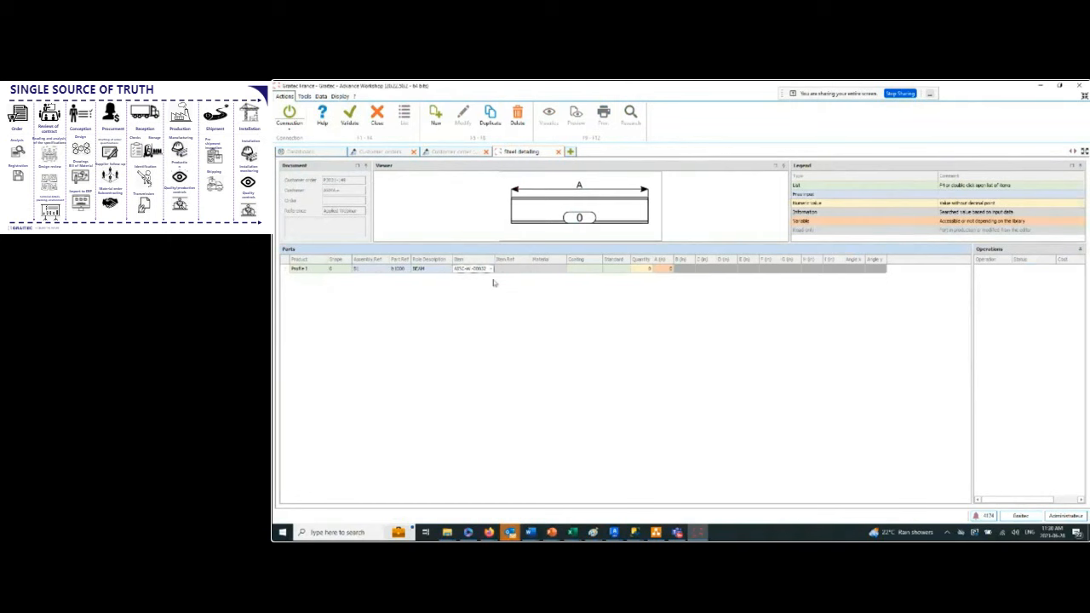
Set the beam part's coating to Galvanizing and choose its standard.
click(598, 270)
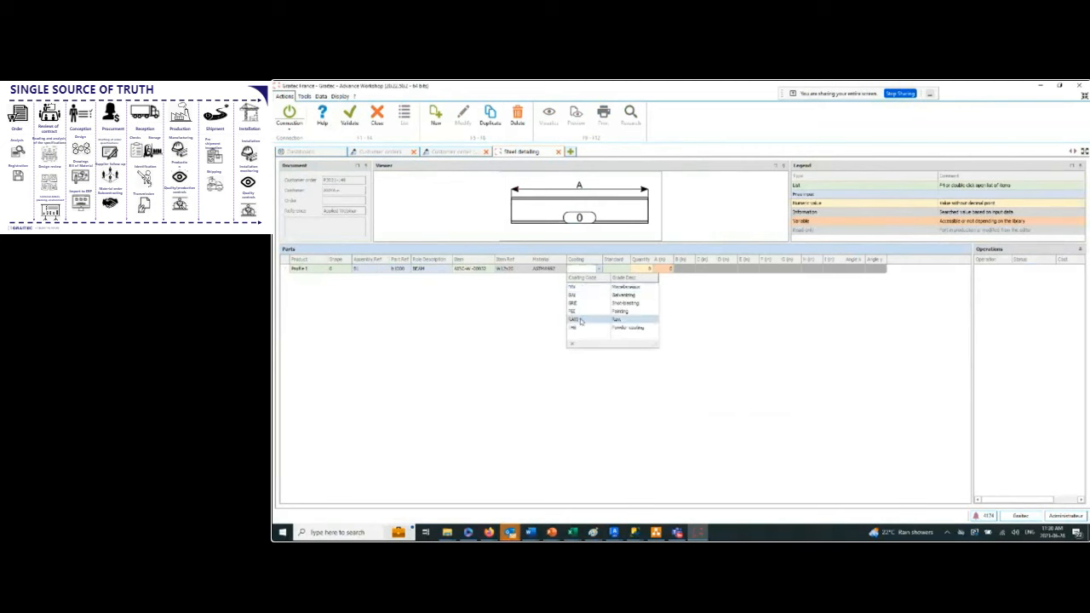
click(584, 294)
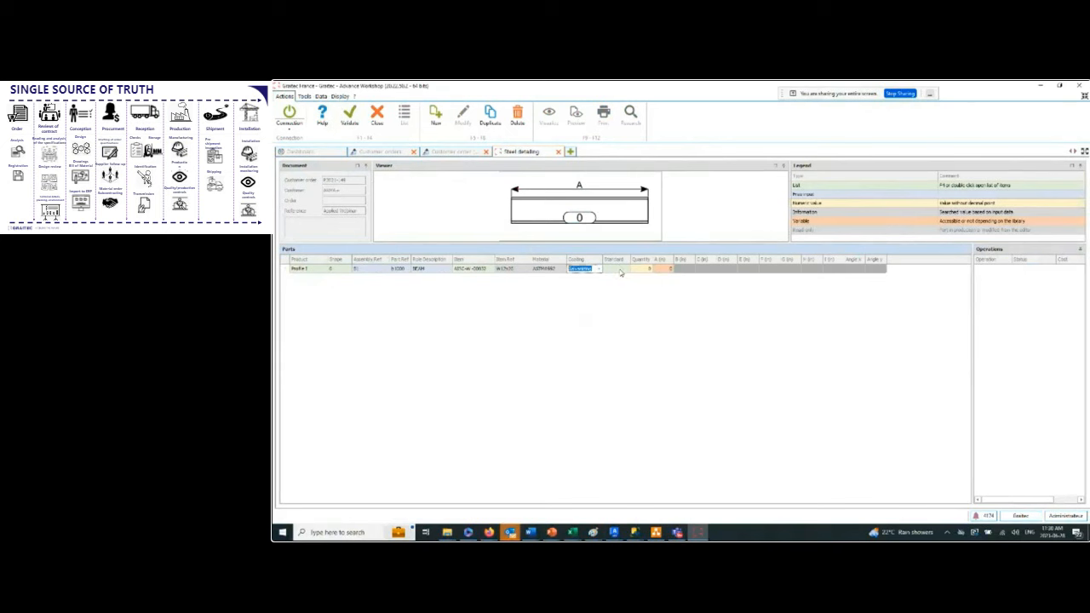
click(628, 269)
click(655, 287)
Set the beam's quantity to 5 and its length A to 65 inches, and validate the steel detailing.
click(650, 270)
text(5)
click(670, 270)
text(65)
click(668, 294)
click(353, 121)
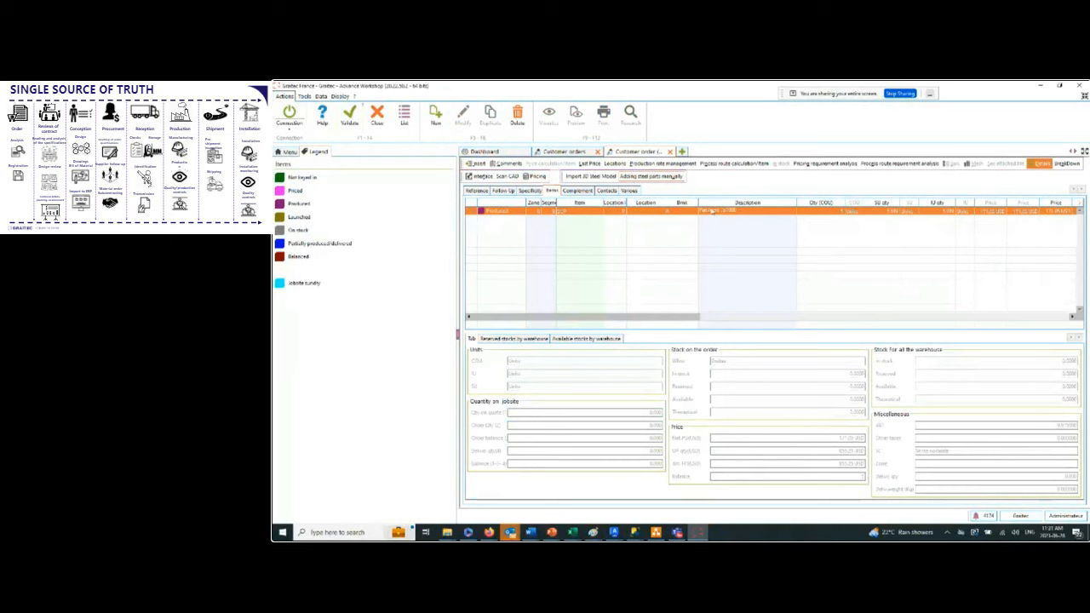
Open part b1000 for steel element editing, try the wireframe display, and show the beam shaded without its dimension symbols.
right_click(734, 212)
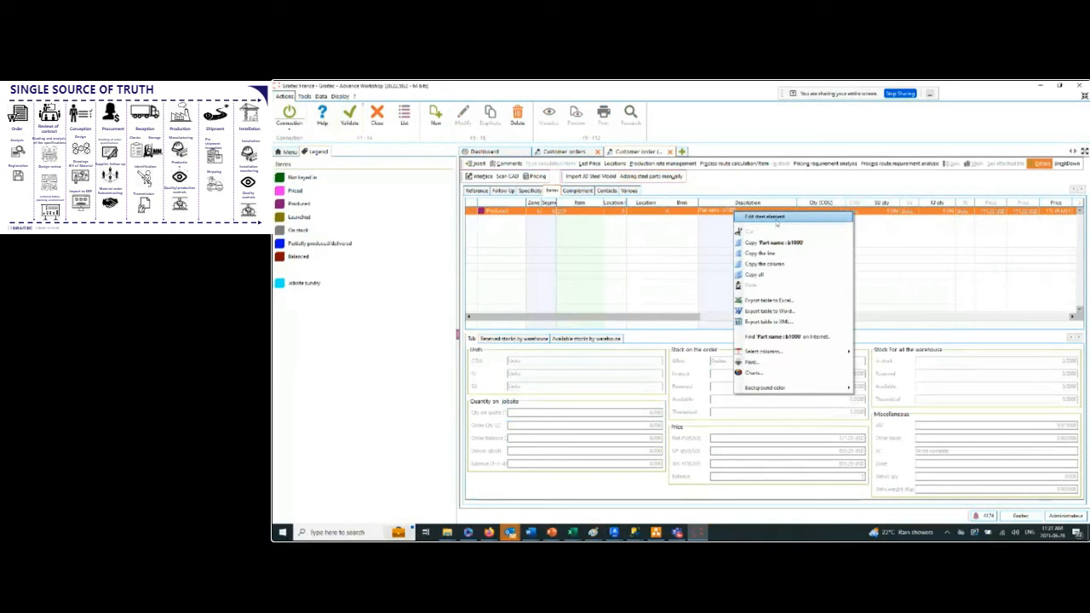
click(775, 219)
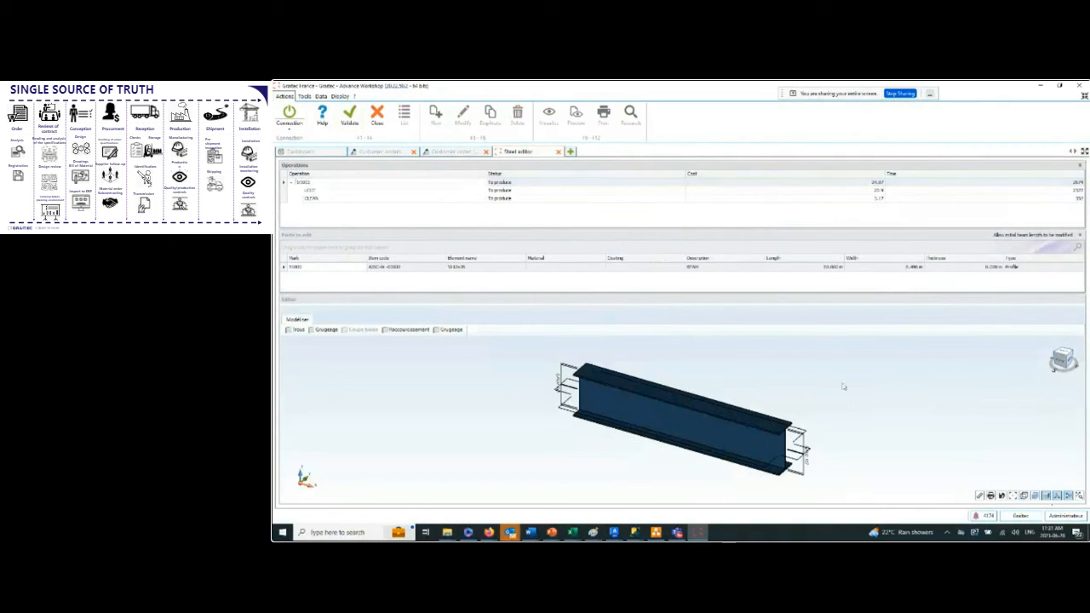
drag(810, 397, 854, 390)
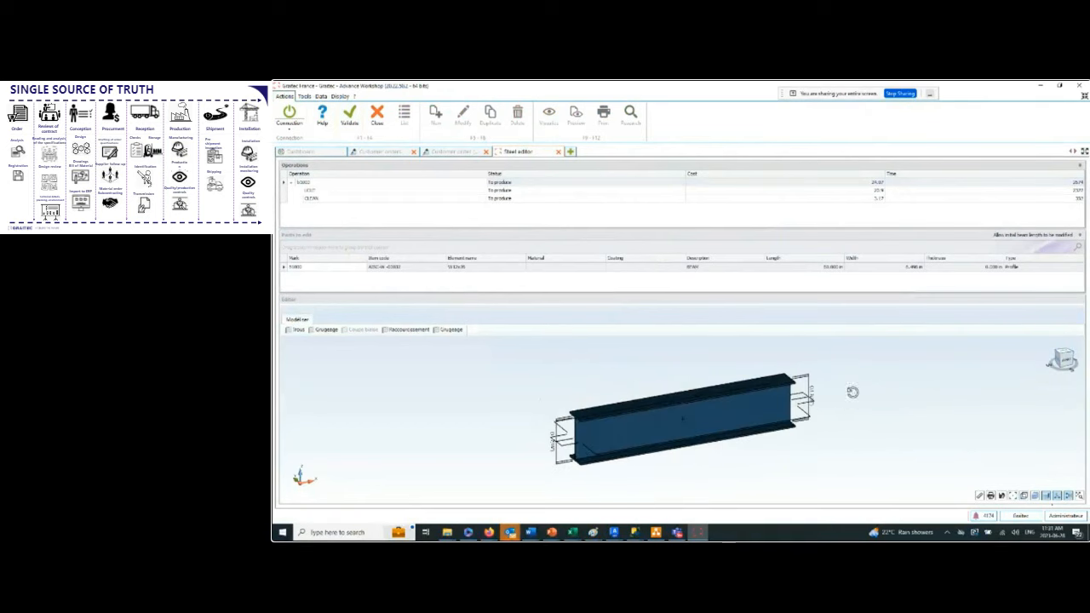
click(1067, 496)
click(1025, 496)
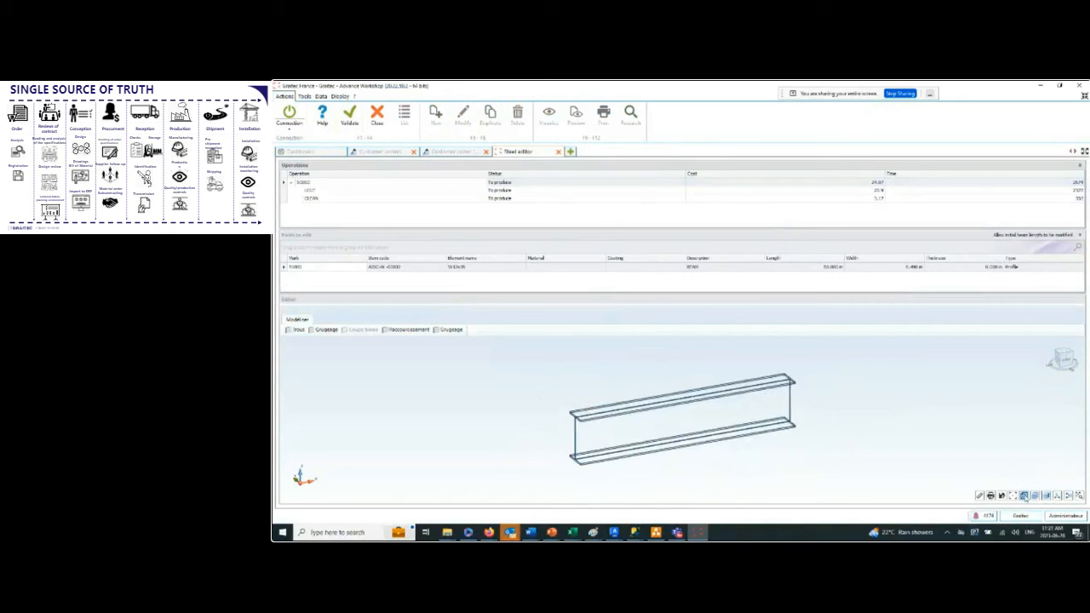
click(1022, 494)
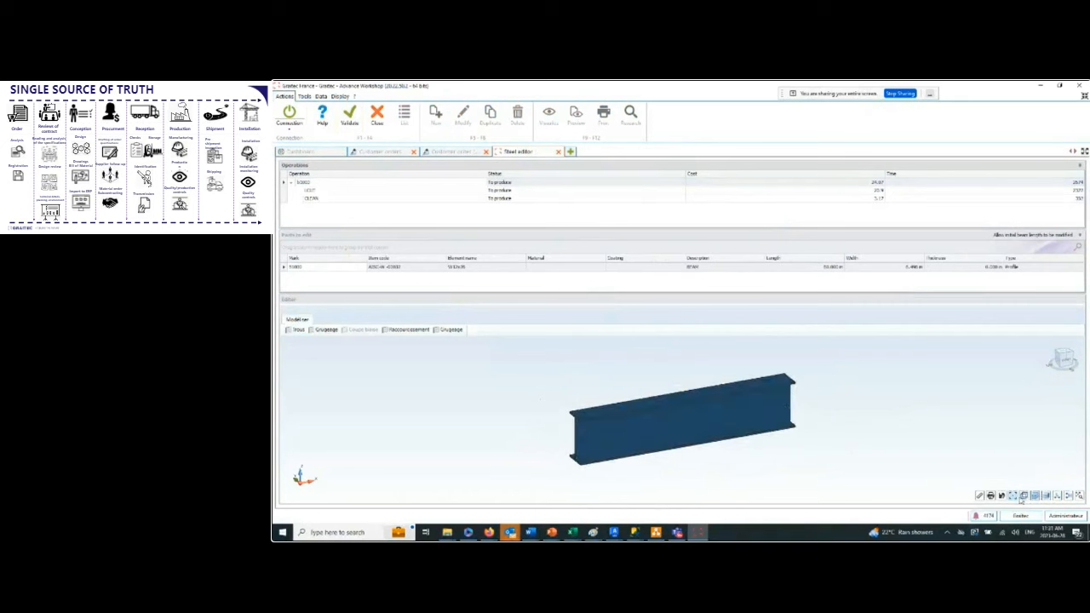
click(1046, 496)
Apply a Raccourcissement cut to the near end of the beam and set Longueur de coupe to 2 inches.
mouse_move(718, 393)
middle_down()
mouse_move(672, 370)
mouse_move(658, 400)
mouse_move(715, 401)
mouse_move(645, 408)
middle_up()
scroll(647, 403, up, 3)
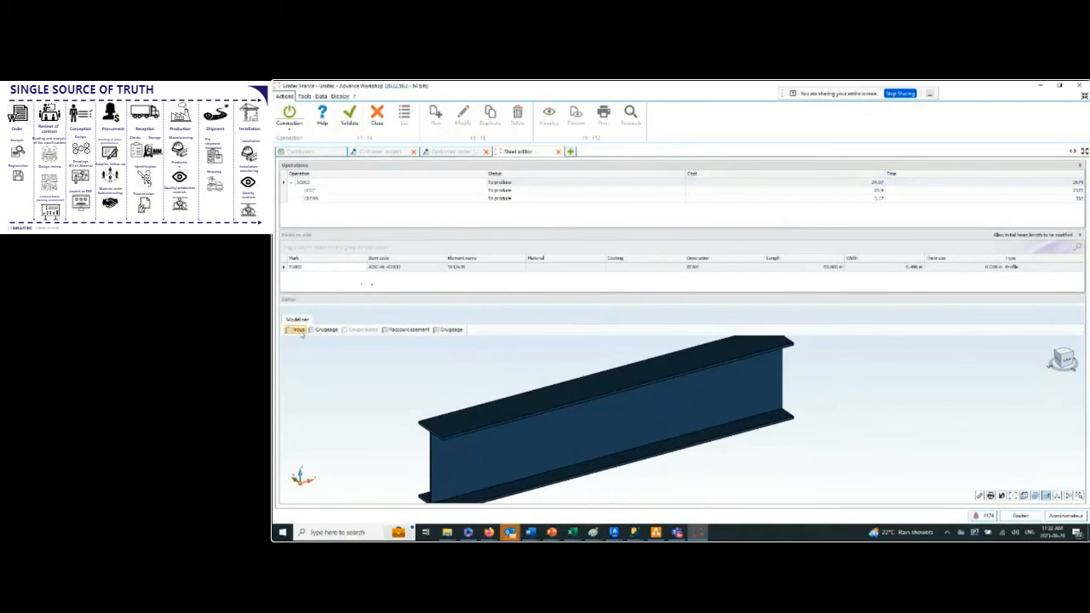
middle_drag(502, 419, 569, 384)
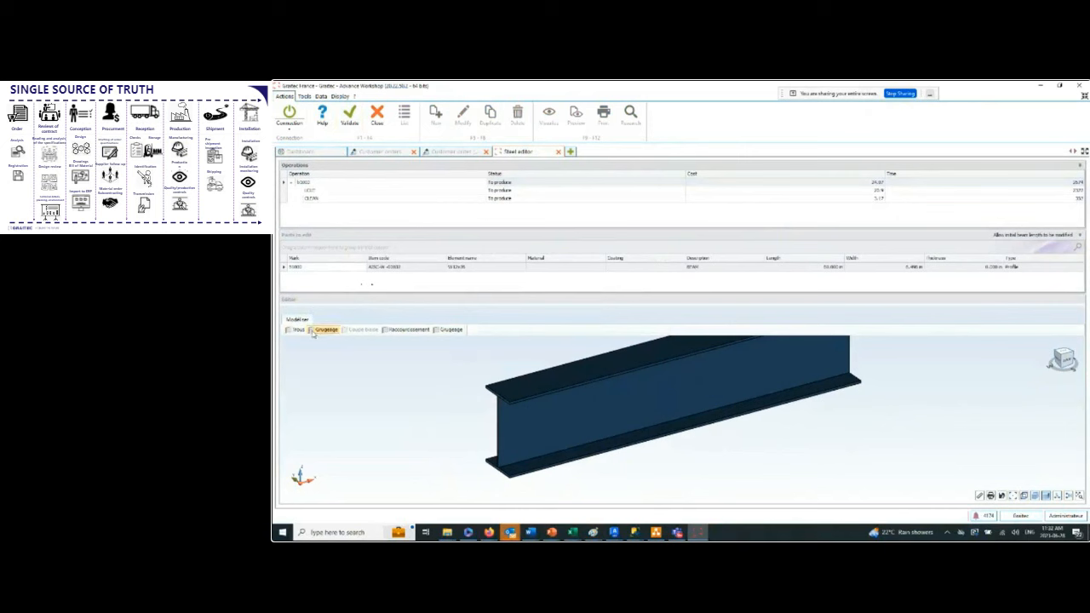
scroll(860, 411, down, 2)
middle_drag(873, 405, 781, 421)
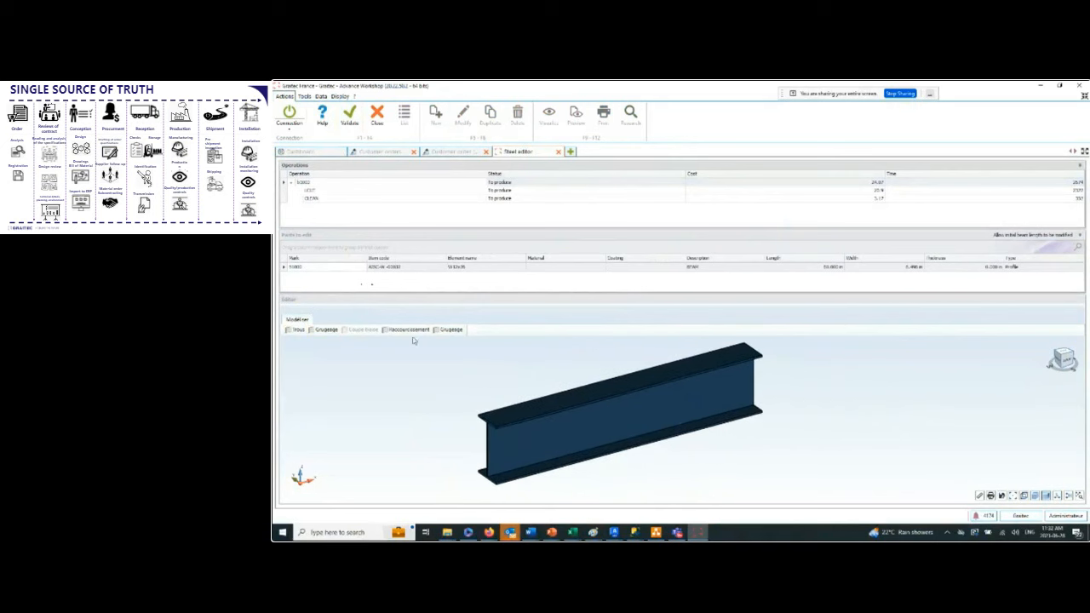
click(490, 425)
drag(689, 173, 782, 134)
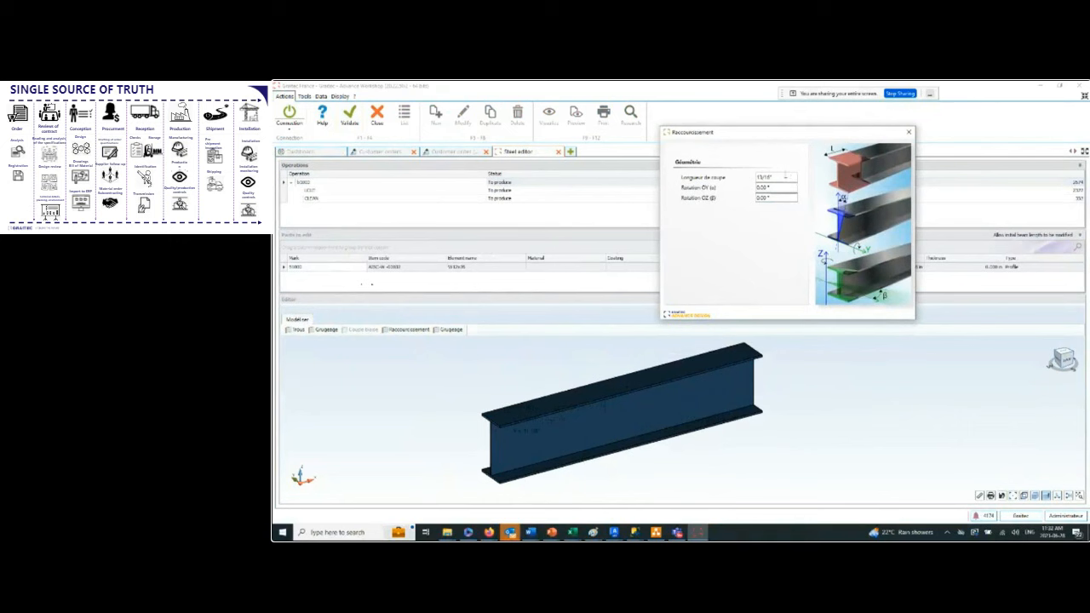
drag(784, 177, 656, 176)
key(BackSpace)
text(7)
key(Tab)
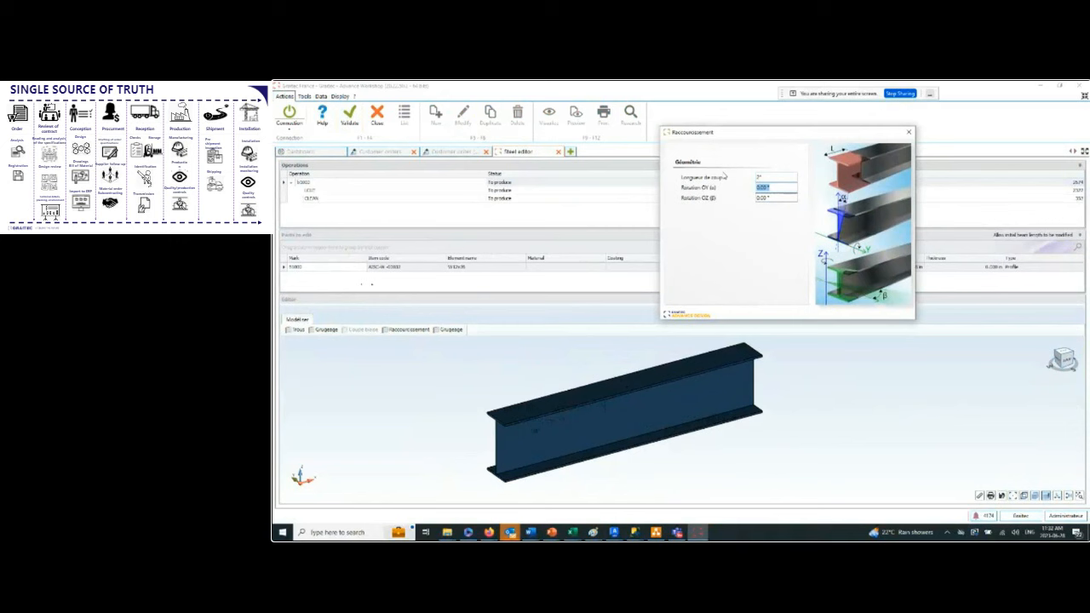
Set the Raccourcissement cut's Rotation OY to -15° and finish its definition.
text(15)
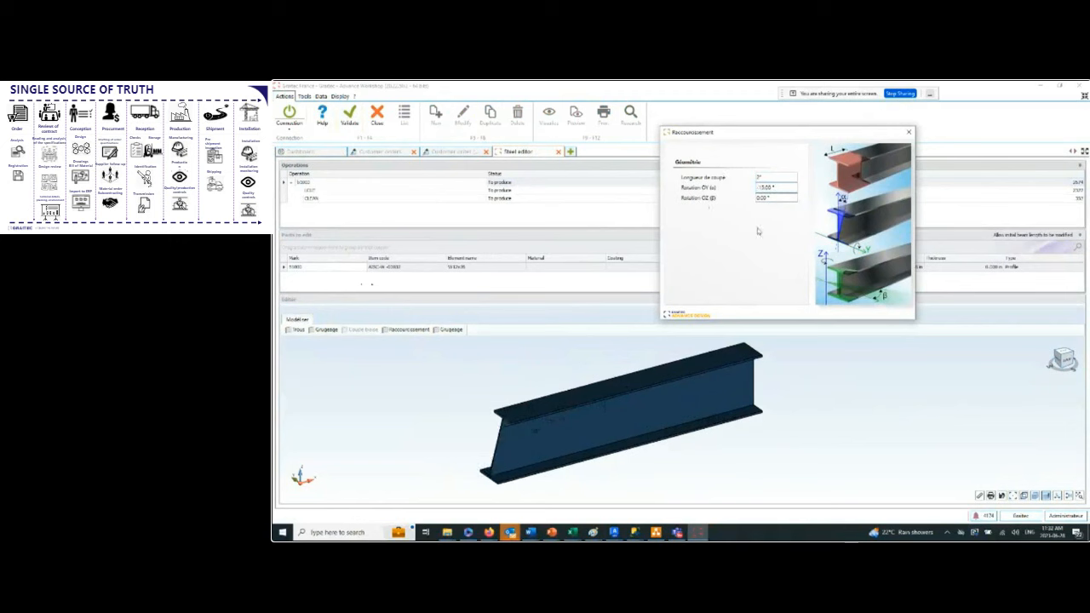
click(781, 197)
click(909, 133)
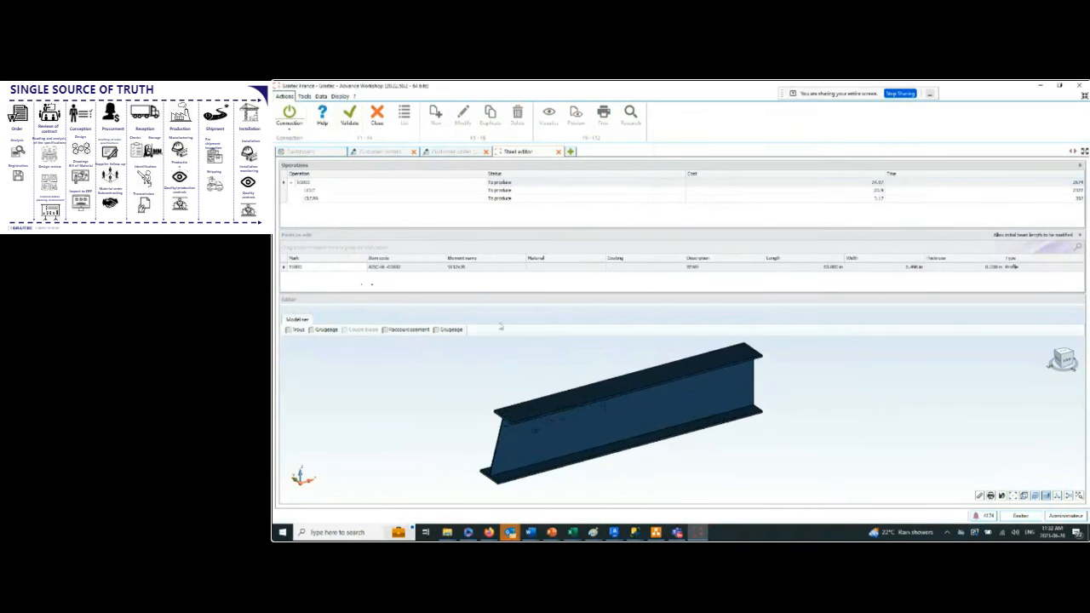
Add a hole to the beam's web near the angled end, compare the hole types, and make it Rond with a 1-inch diameter.
click(295, 329)
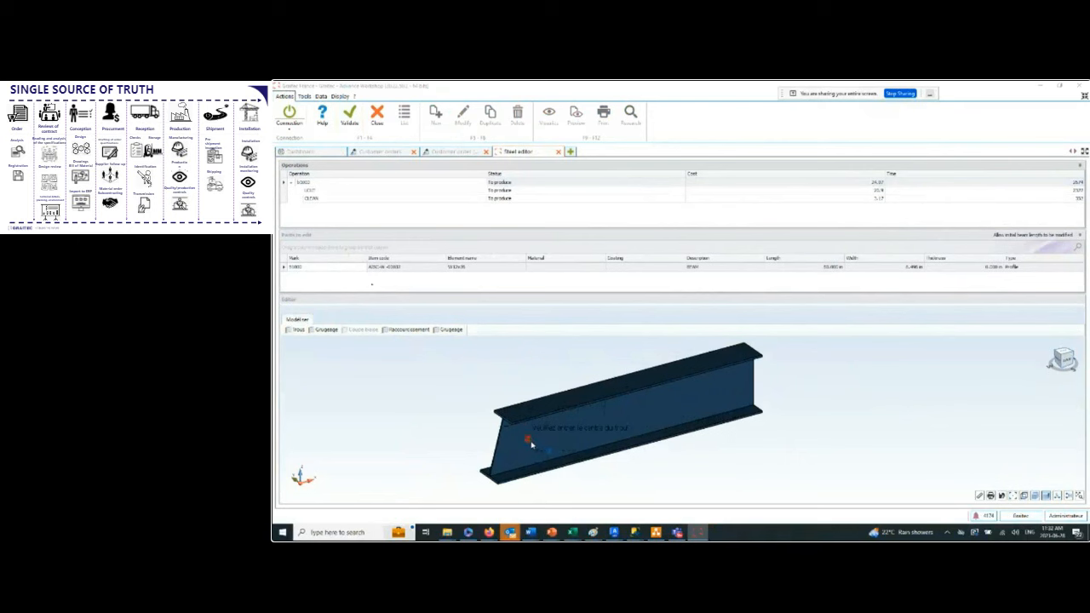
click(534, 444)
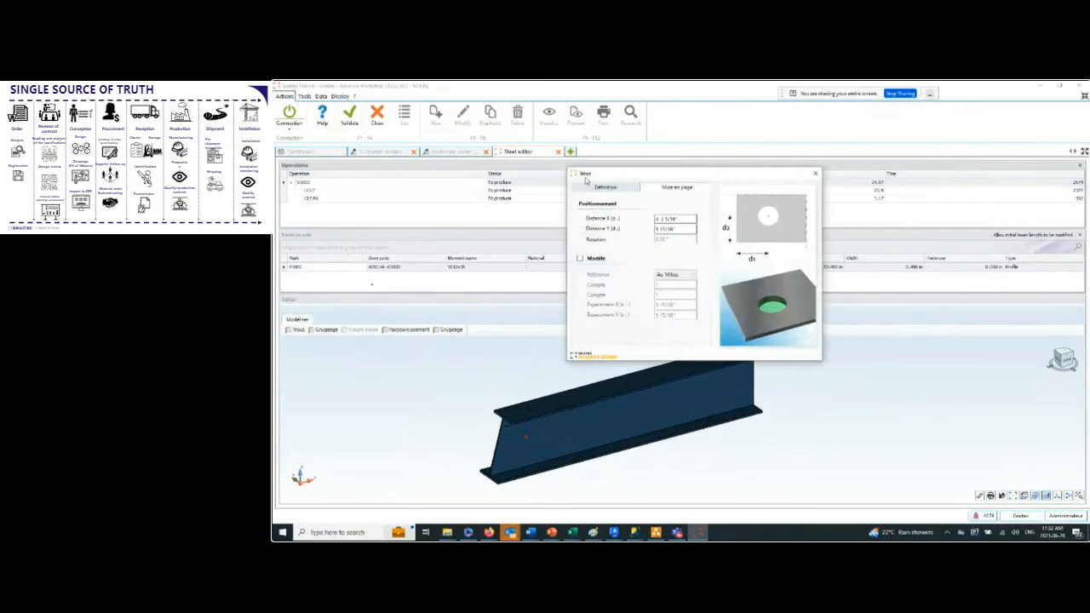
click(672, 202)
click(672, 224)
click(673, 203)
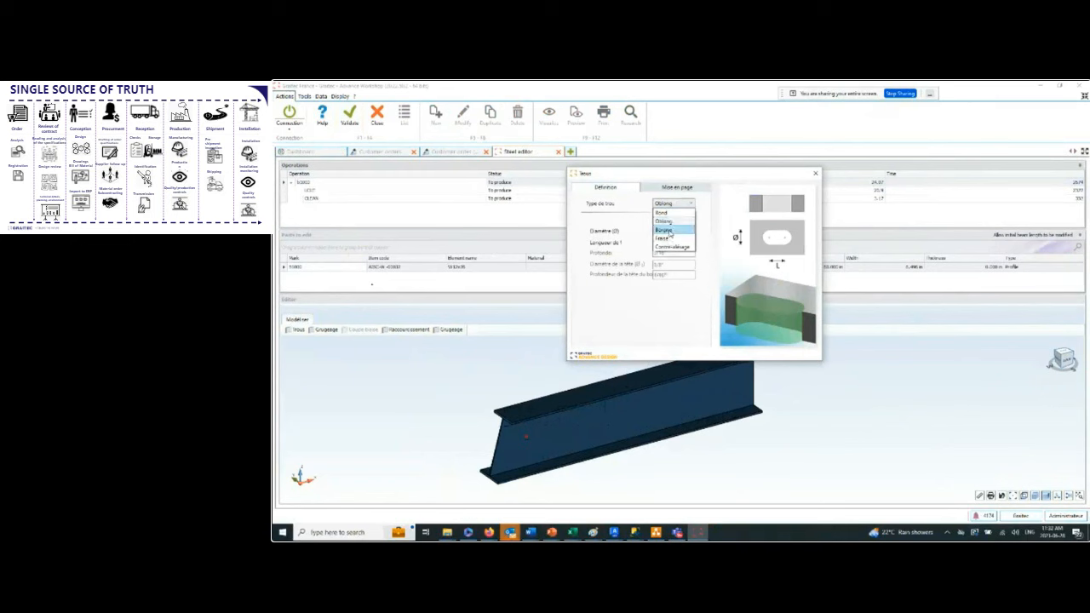
click(663, 230)
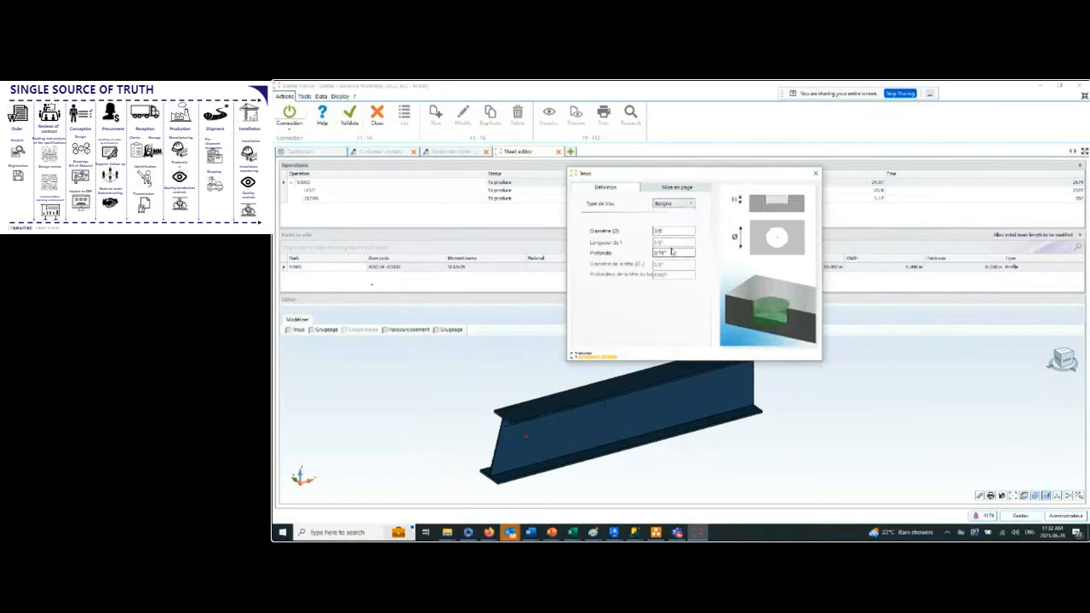
click(686, 204)
click(673, 247)
click(686, 204)
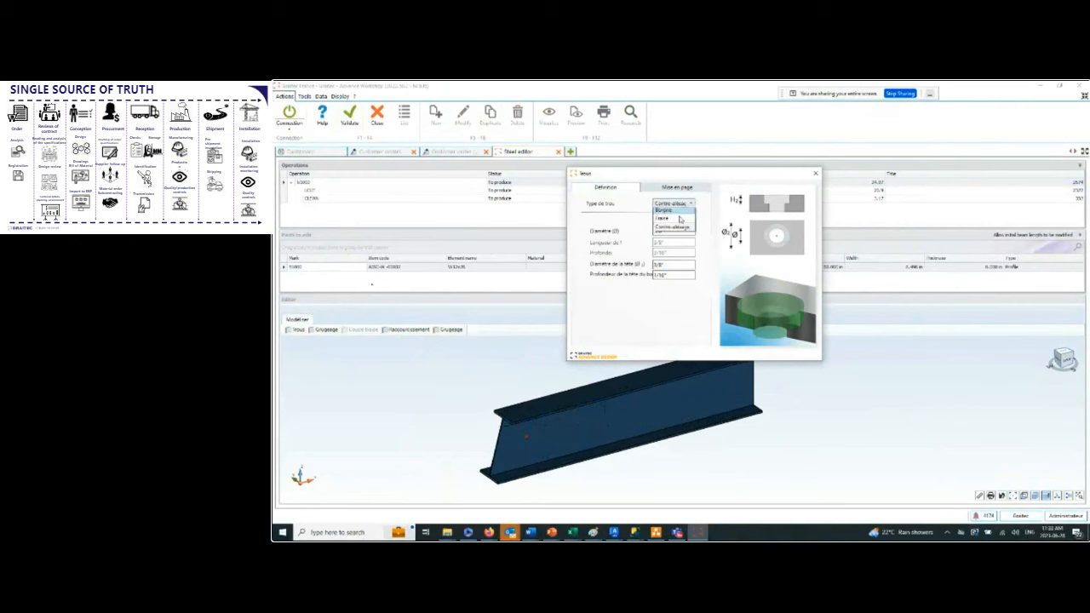
click(662, 213)
drag(672, 231, 613, 225)
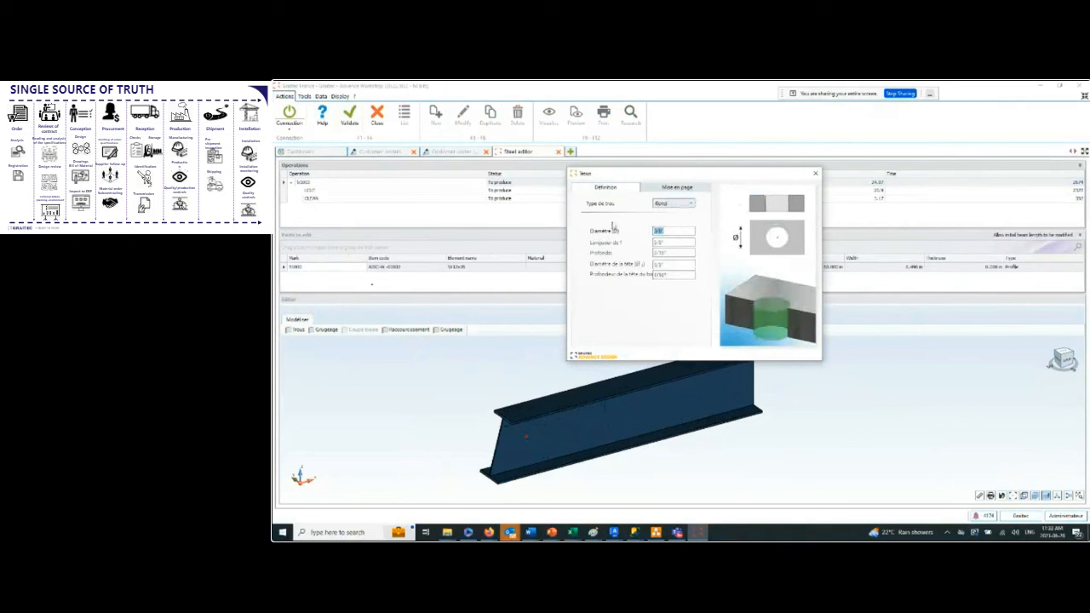
text(1)
Enable the hole's Modèle pattern with a count of 2 in each direction, and validate the beam edits.
click(682, 188)
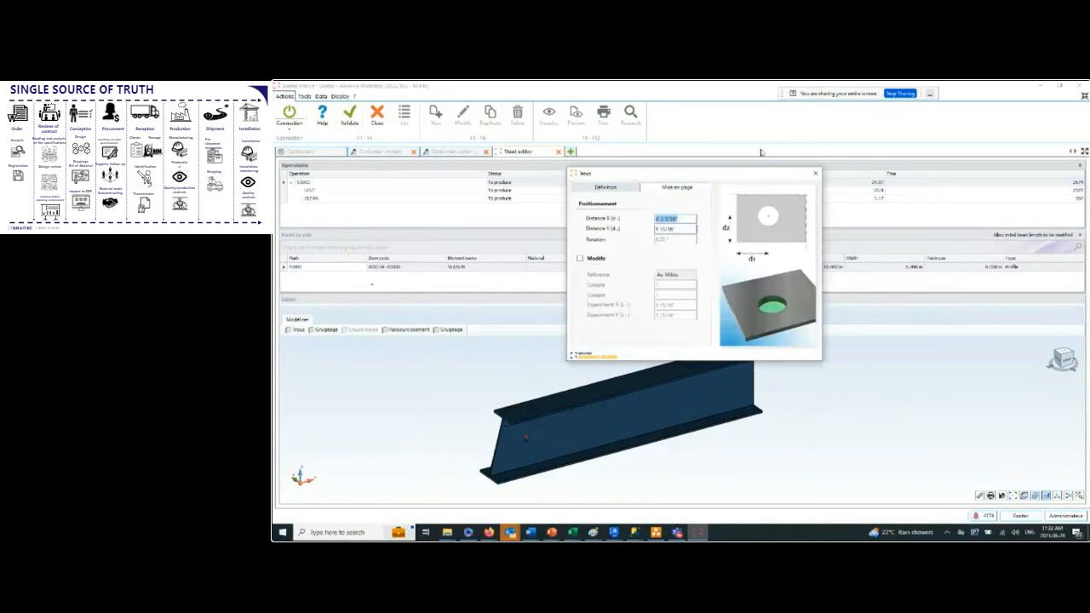
click(580, 258)
double_click(658, 285)
key(Tab)
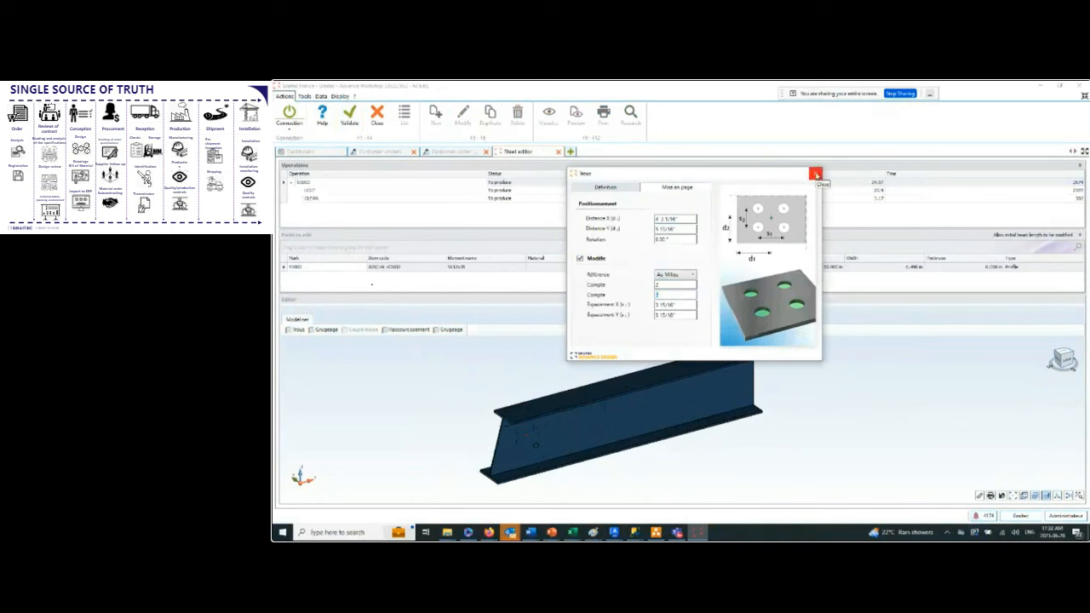
click(816, 174)
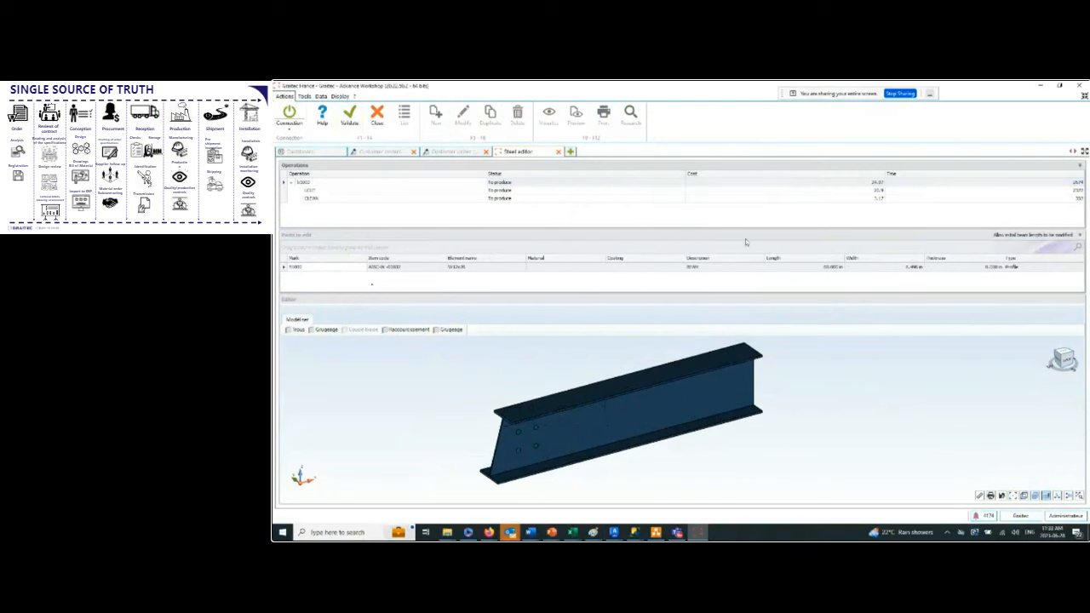
click(349, 116)
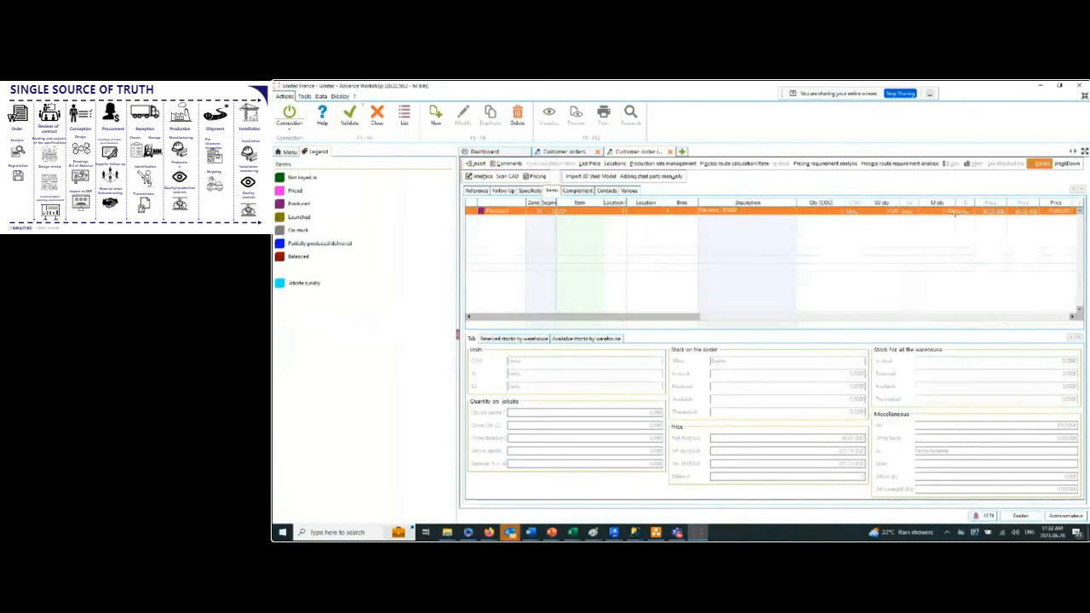
Reopen the order's beam part in the steel editor to examine its operations and model, and close the editor.
right_click(723, 214)
click(771, 218)
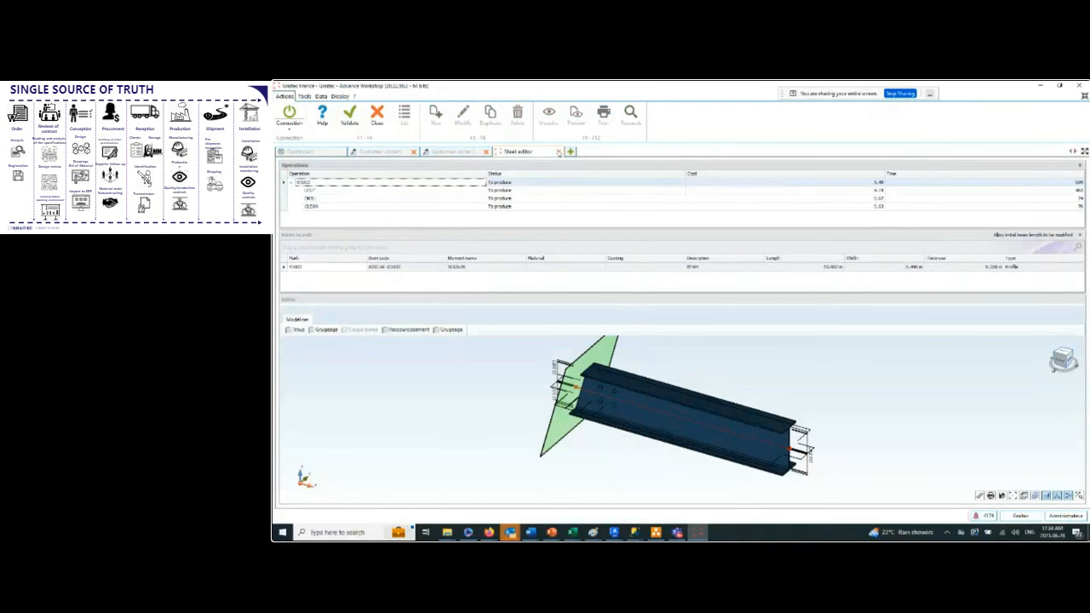
click(558, 151)
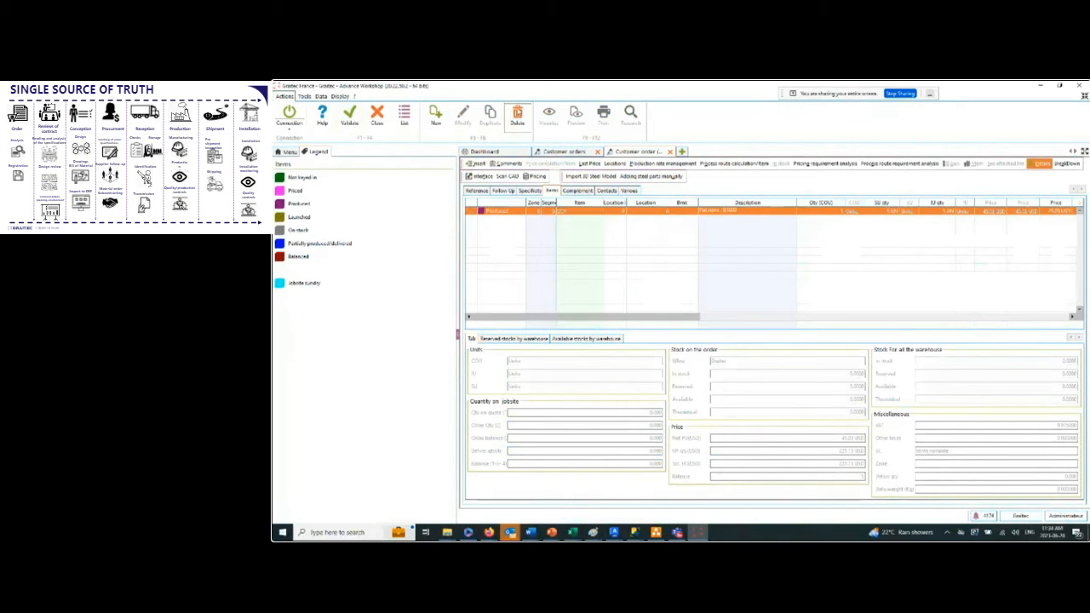
Delete the manually added beam item from the customer order.
click(517, 115)
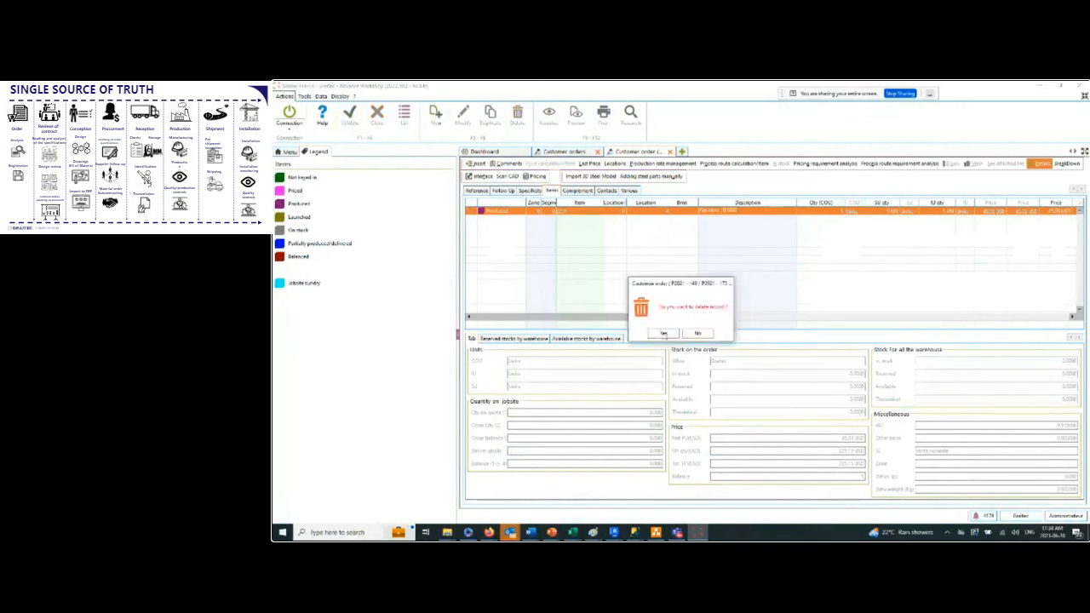
click(664, 332)
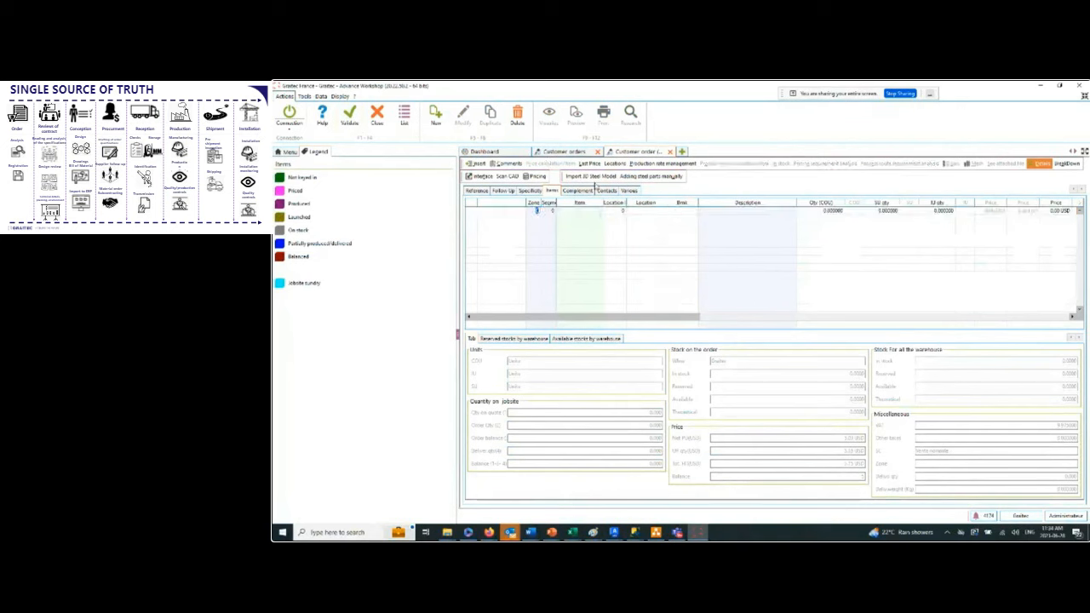
Start a 3D steel model import in SMLX format and load Advance Steel to Fabrication DEMO.smlx from the Webinar folder.
click(593, 177)
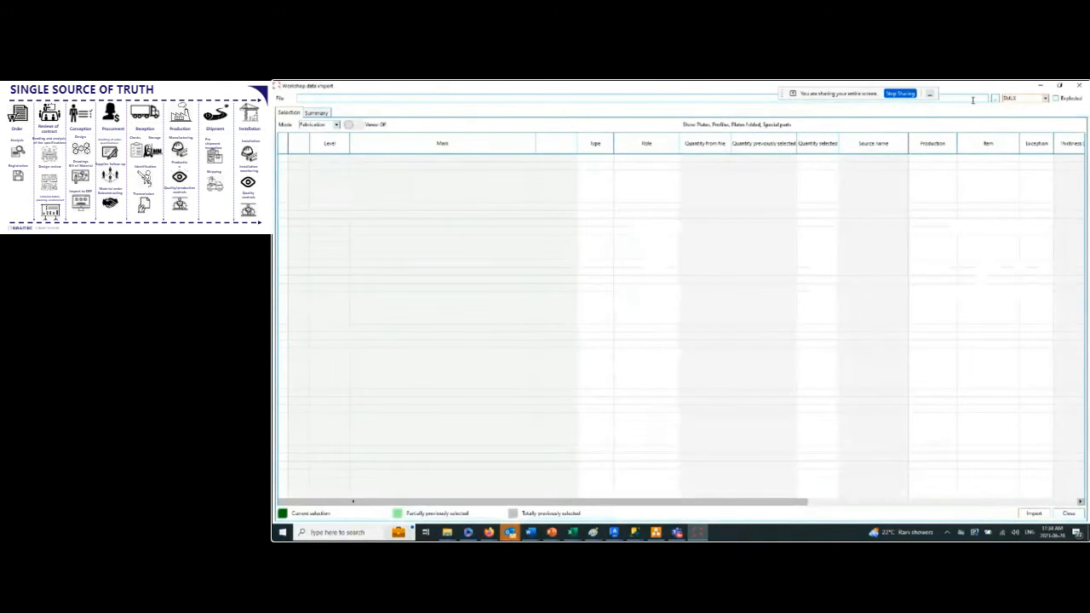
click(781, 95)
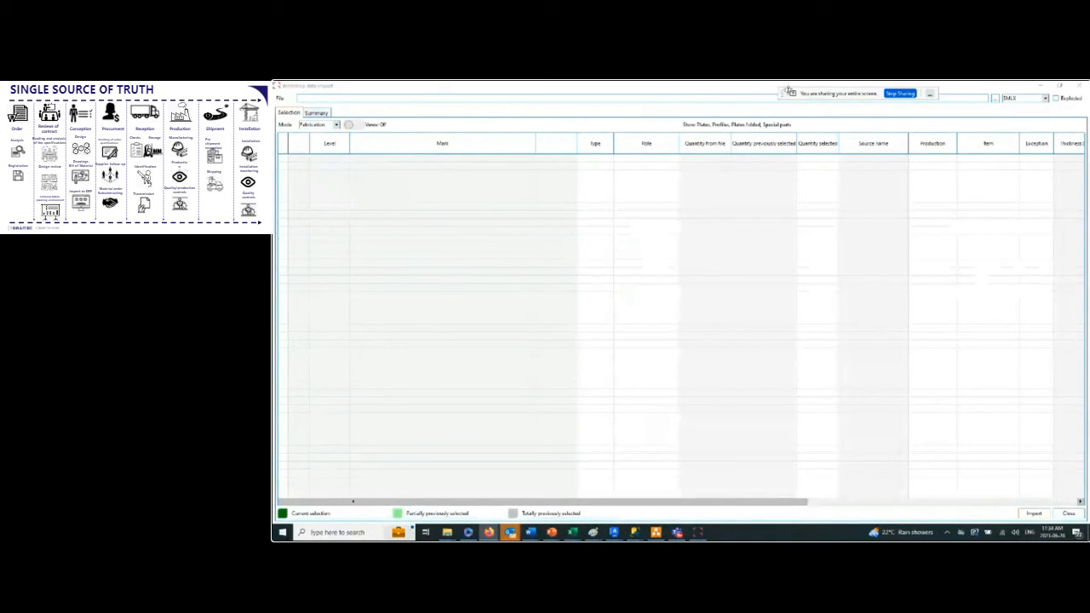
click(1044, 99)
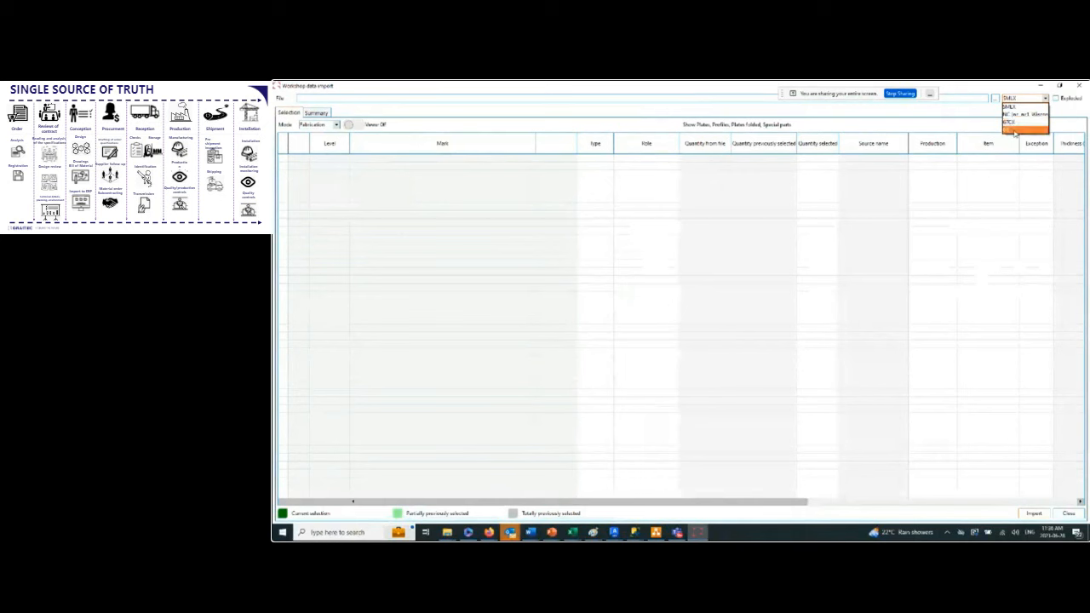
click(994, 112)
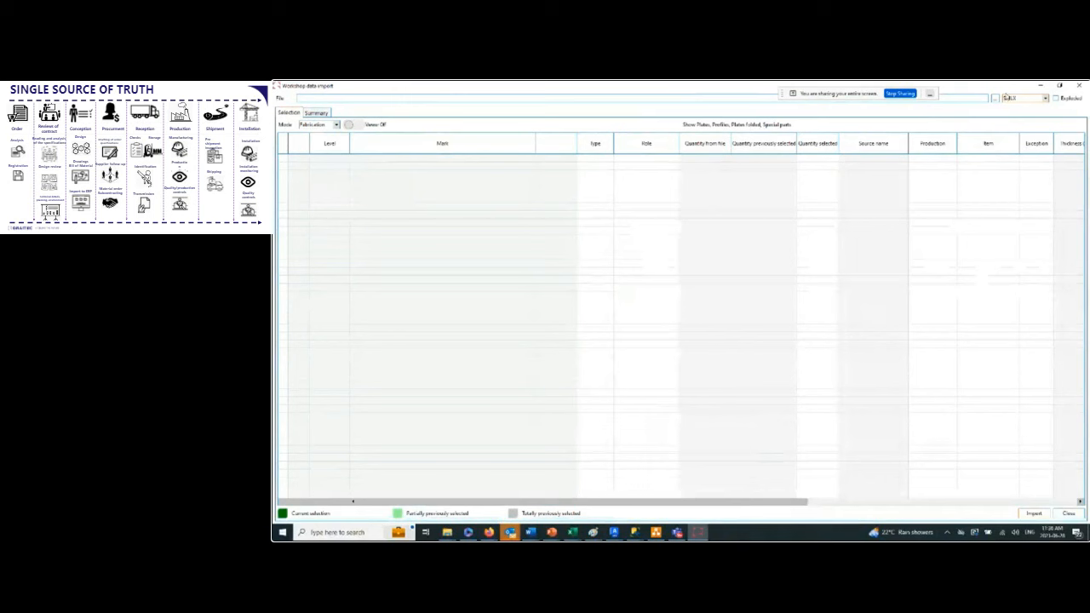
click(995, 98)
mouse_move(615, 533)
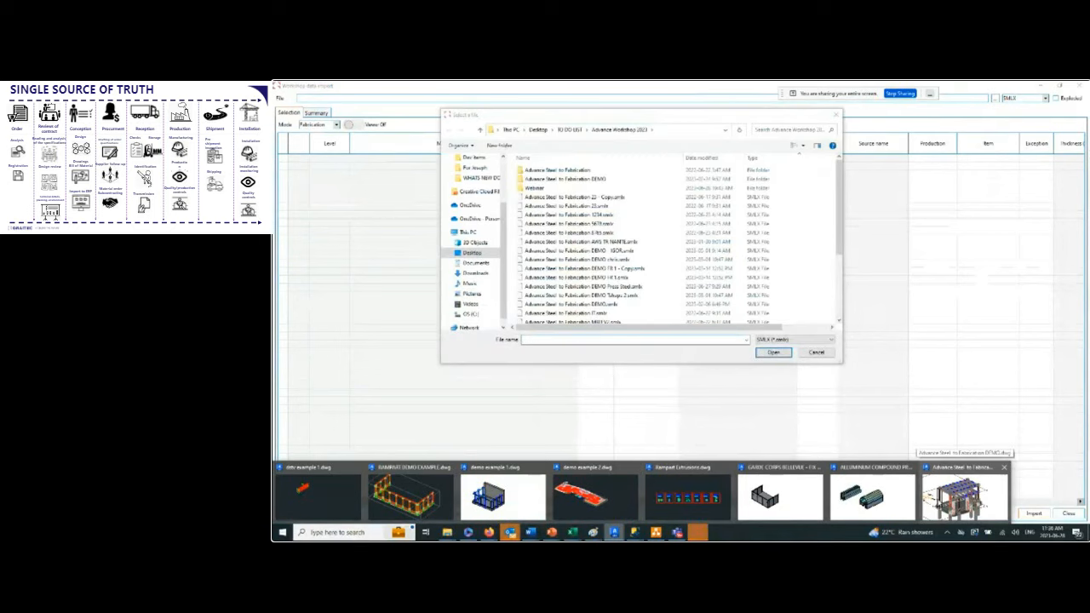
double_click(567, 188)
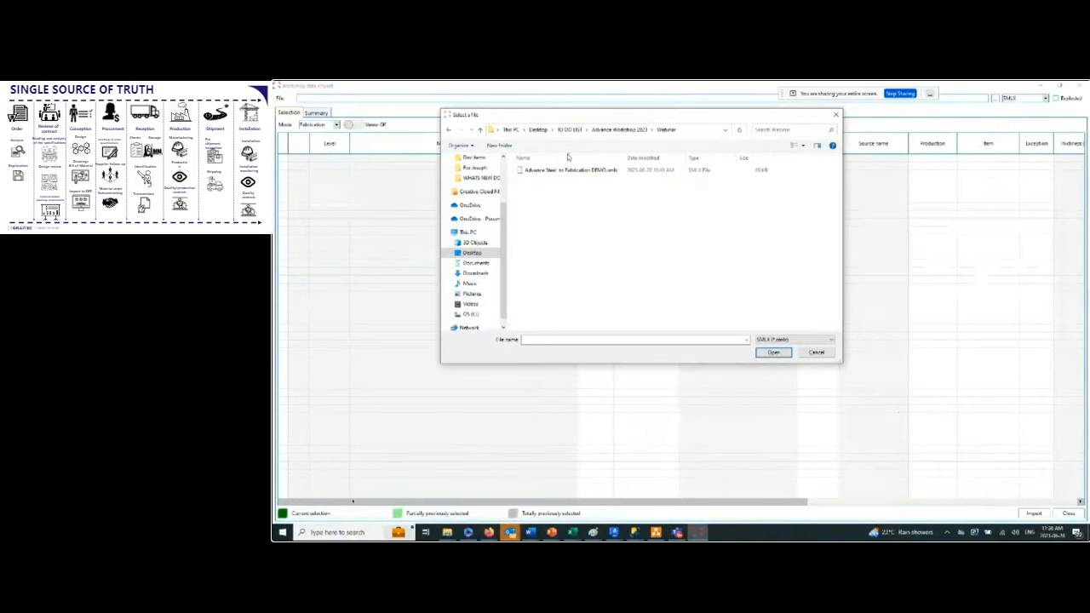
double_click(559, 172)
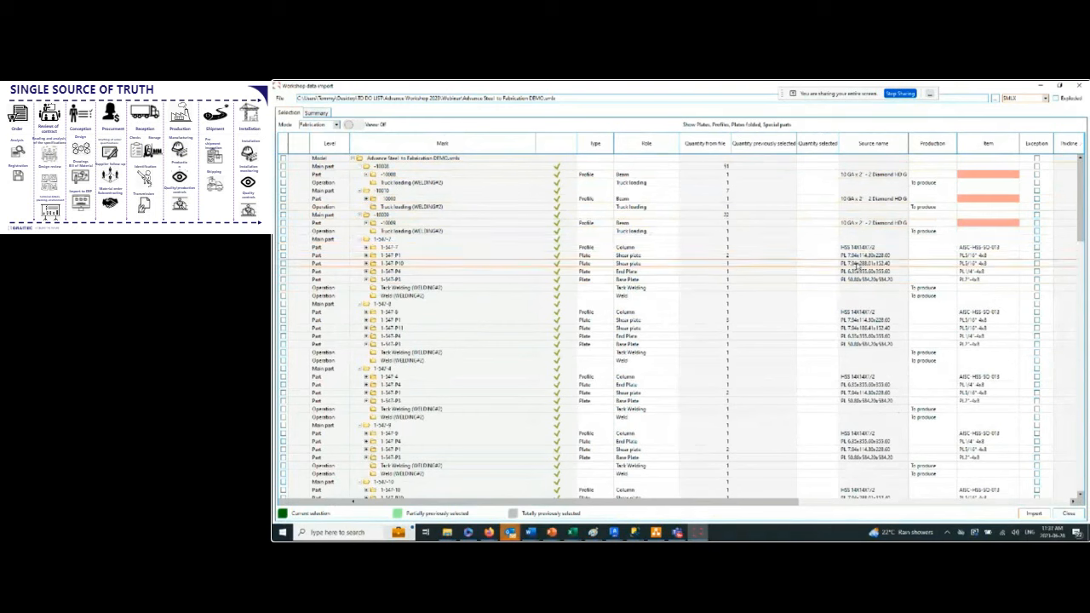
Look through the loaded assemblies and expand the first column part to examine its operations.
scroll(877, 256, down, 2)
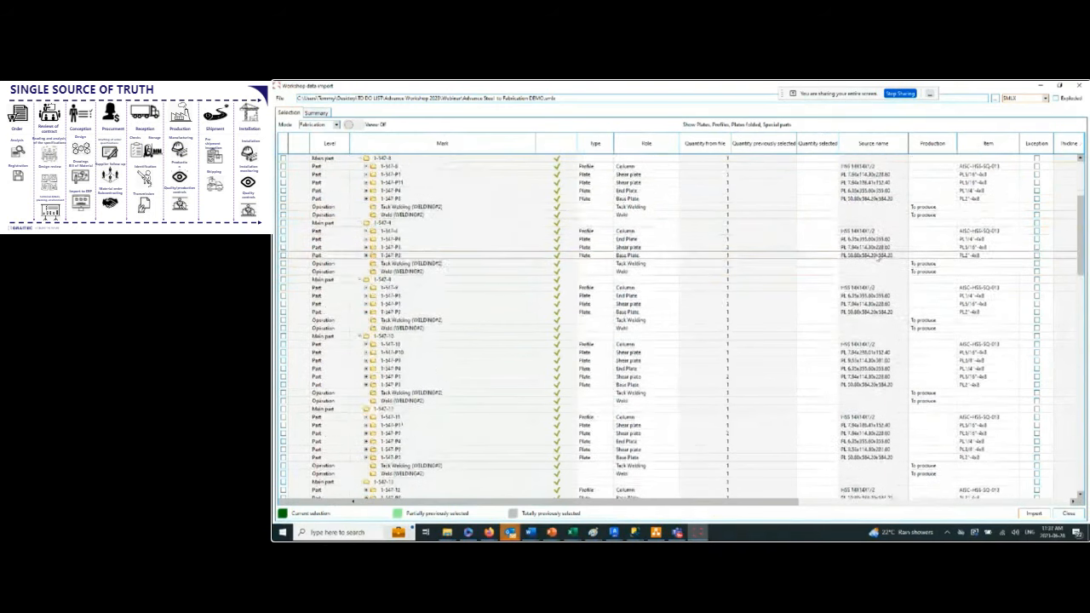
scroll(877, 256, up, 2)
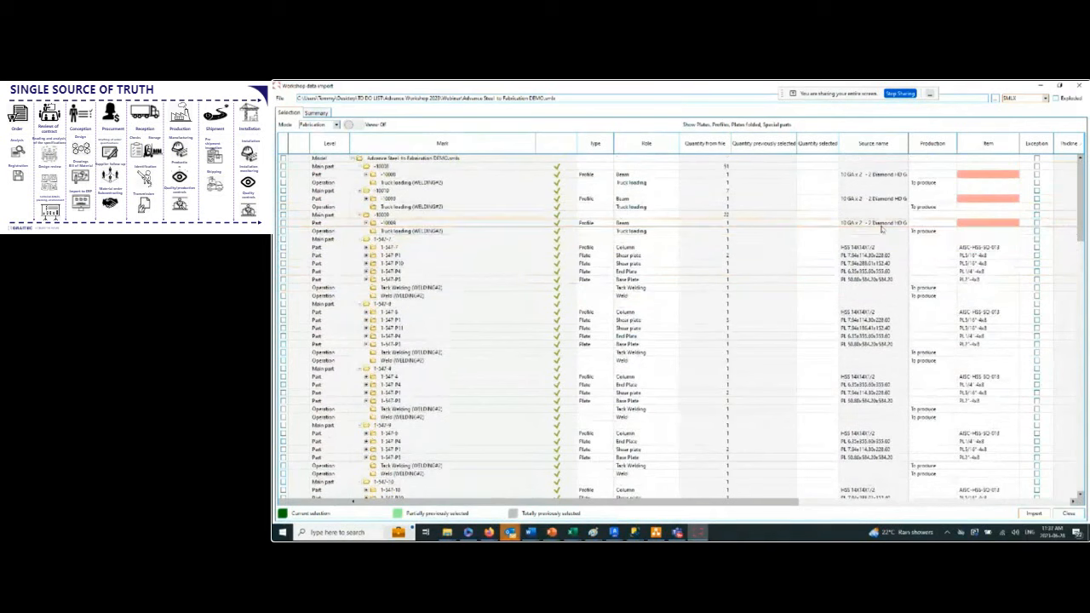
click(360, 240)
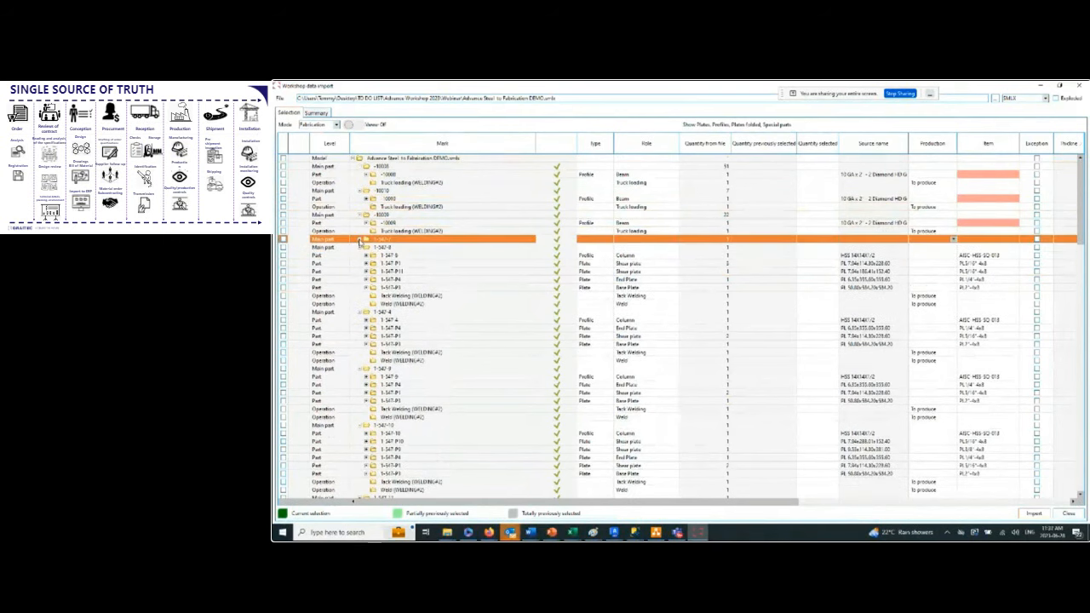
click(360, 240)
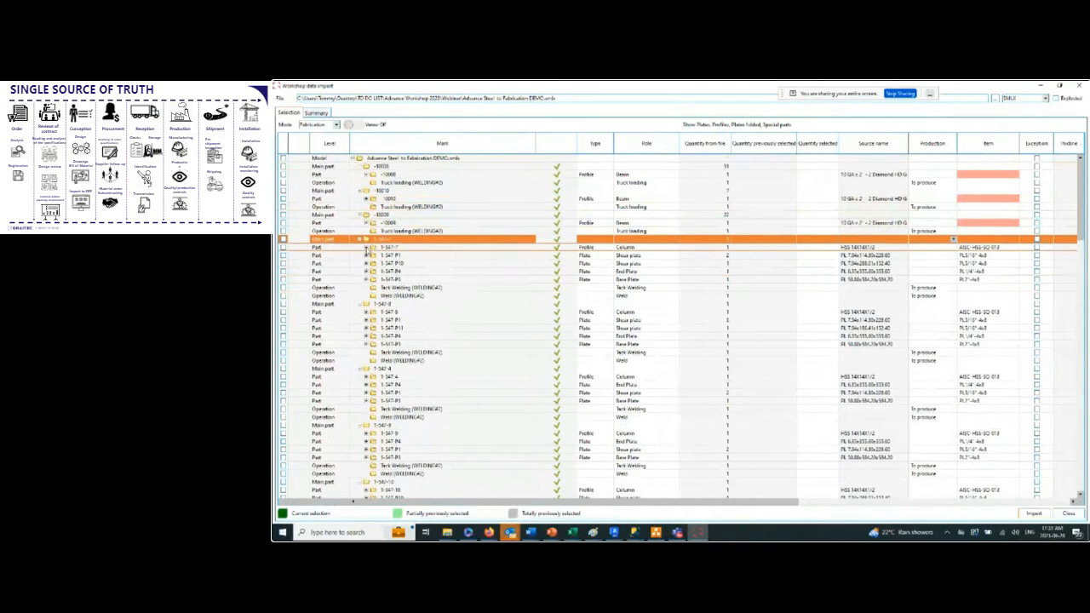
click(366, 247)
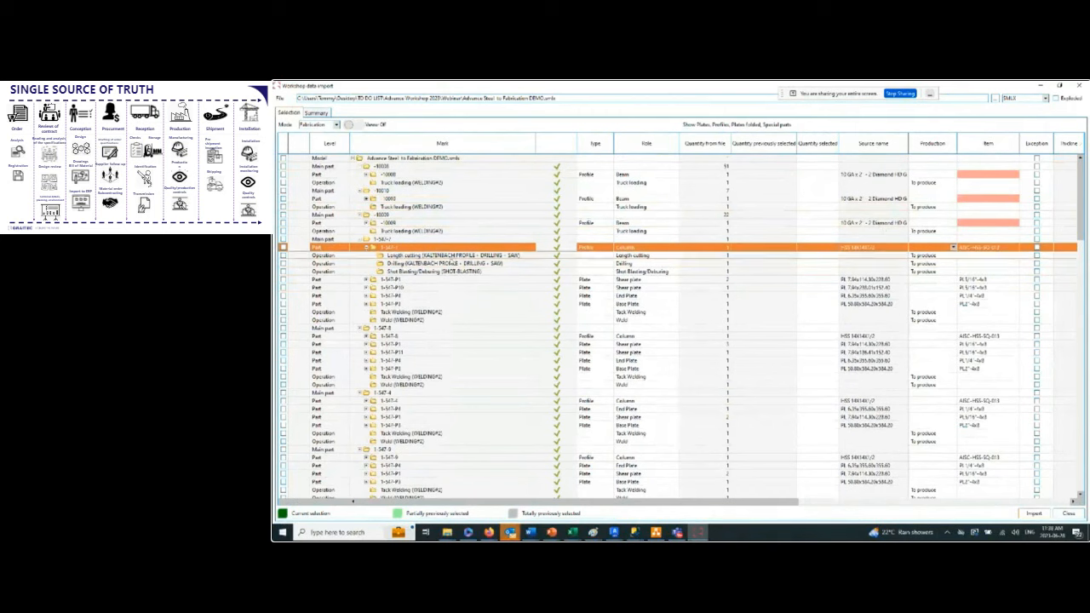
Examine the Production status options for the column's Length cutting operation, leaving it as To produce.
key(Down)
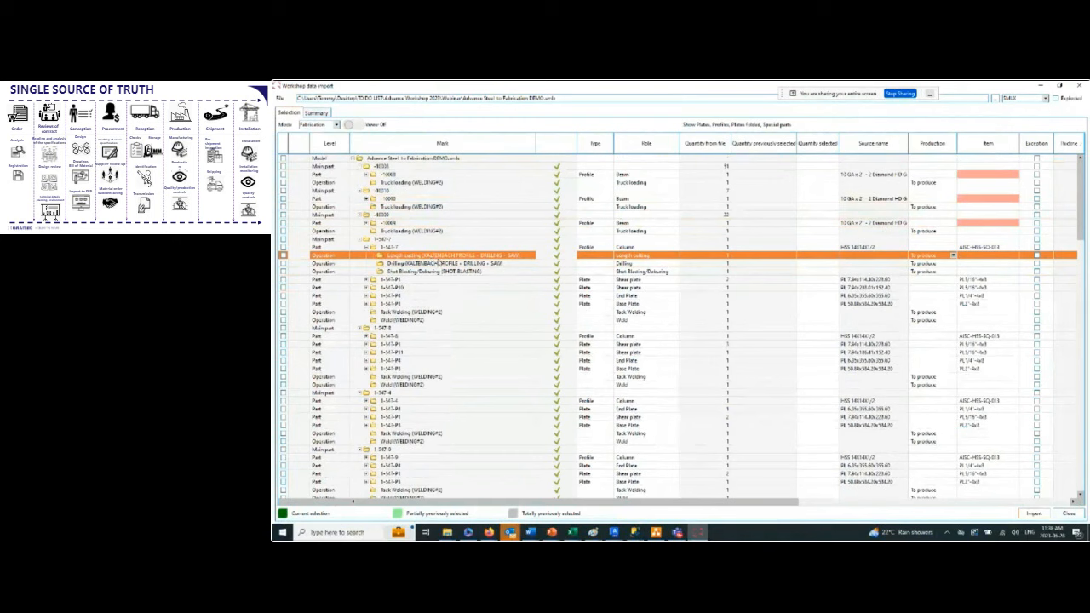
click(954, 255)
click(953, 256)
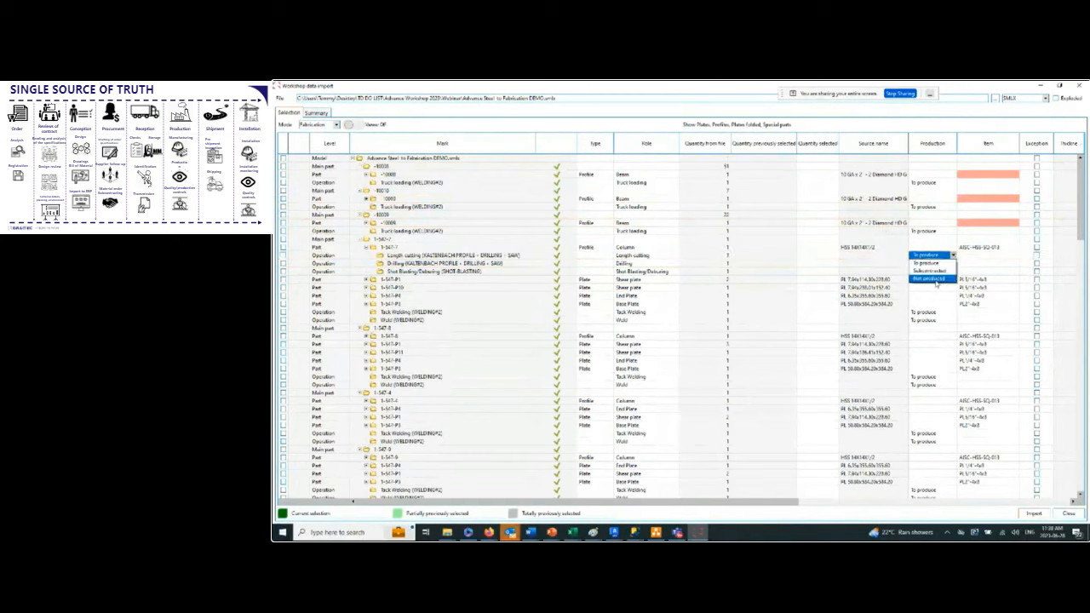
click(954, 256)
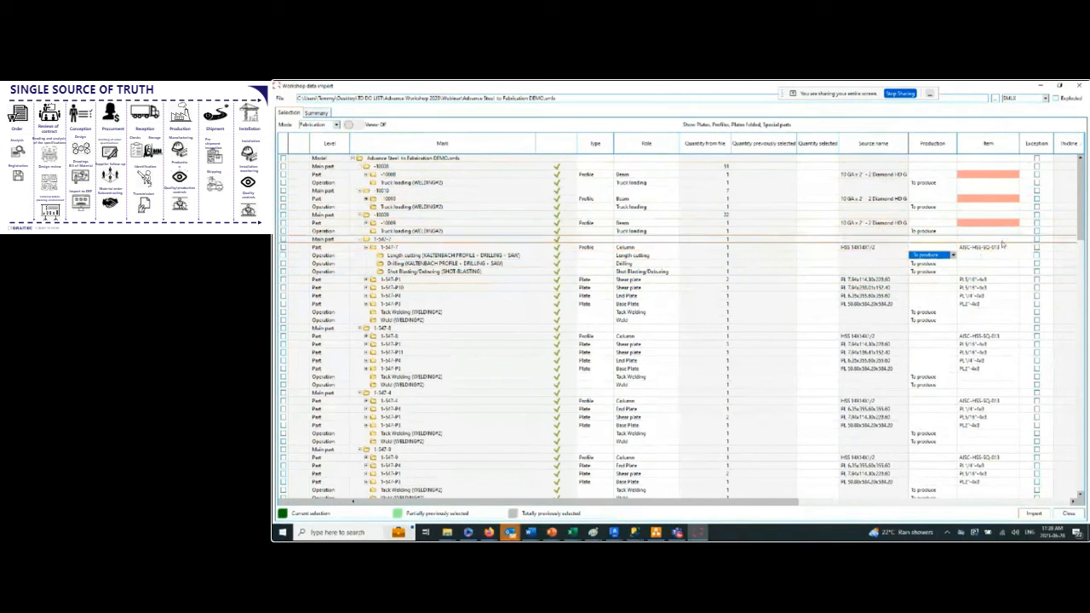
Open the item list for the third unmapped 10 GA beam and enlarge the list window to show more columns.
scroll(1005, 243, down, 10)
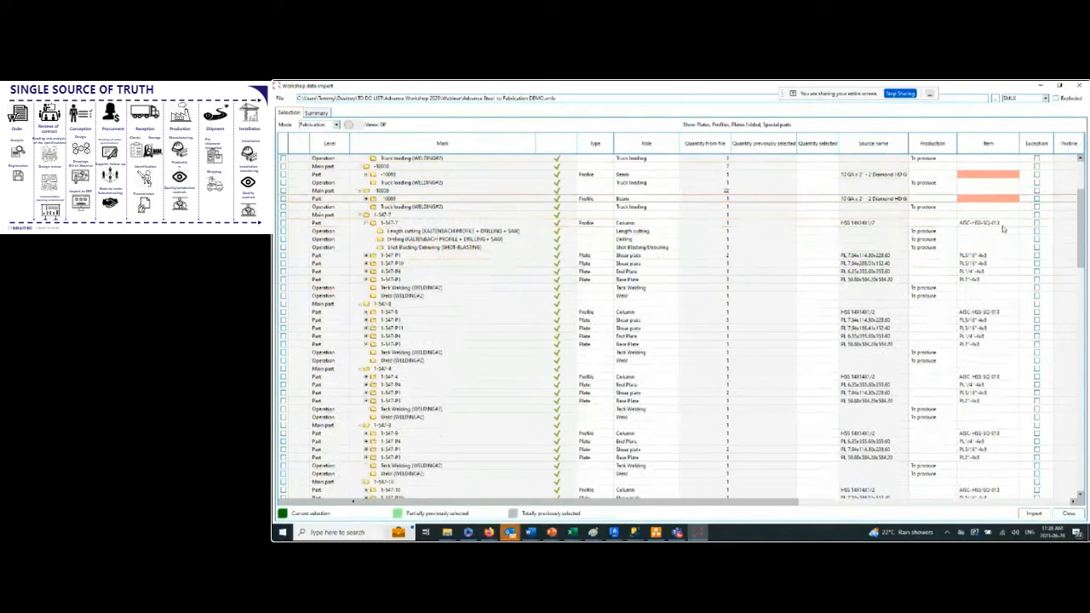
scroll(1010, 264, up, 10)
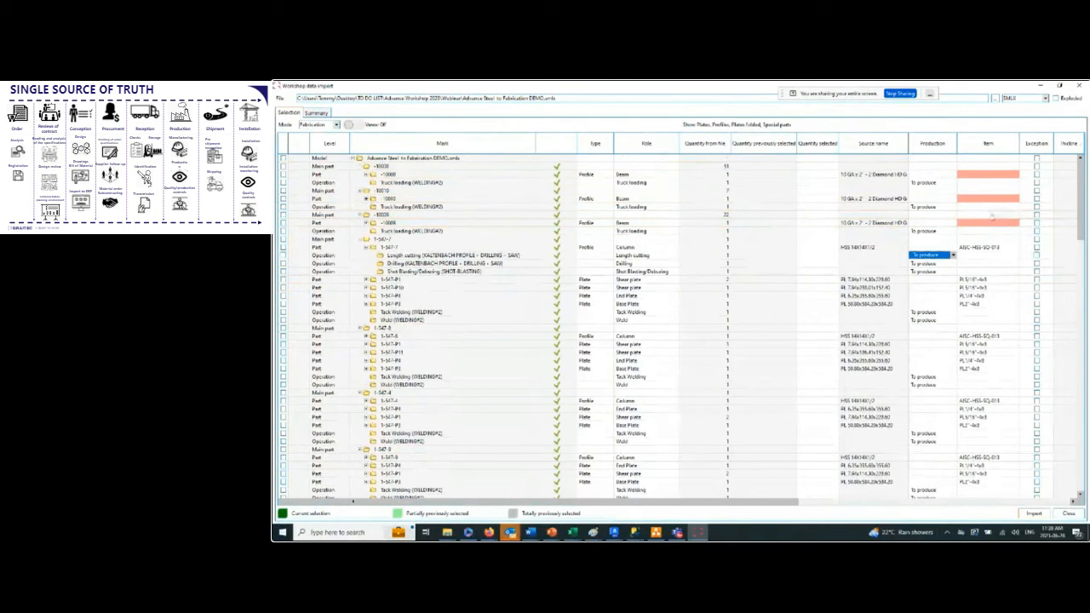
mouse_move(991, 227)
click(971, 233)
click(977, 224)
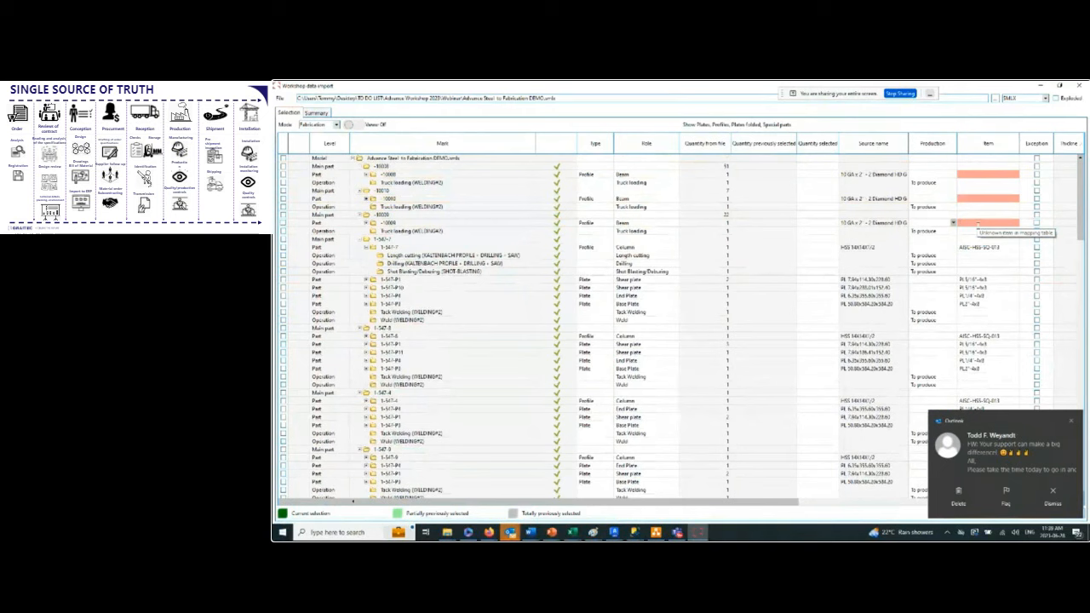
double_click(978, 224)
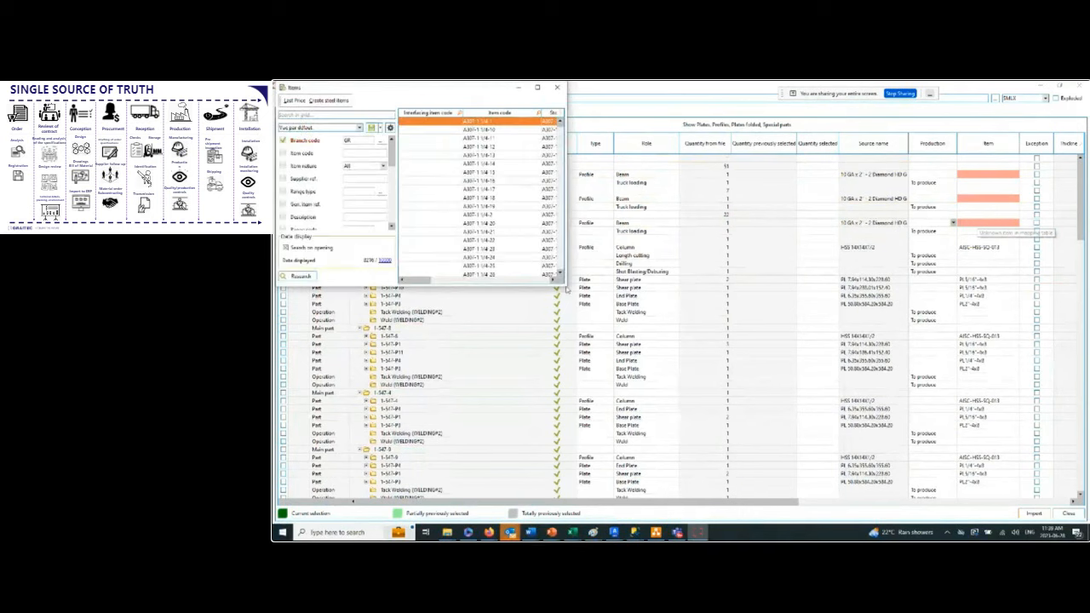
drag(565, 286, 771, 358)
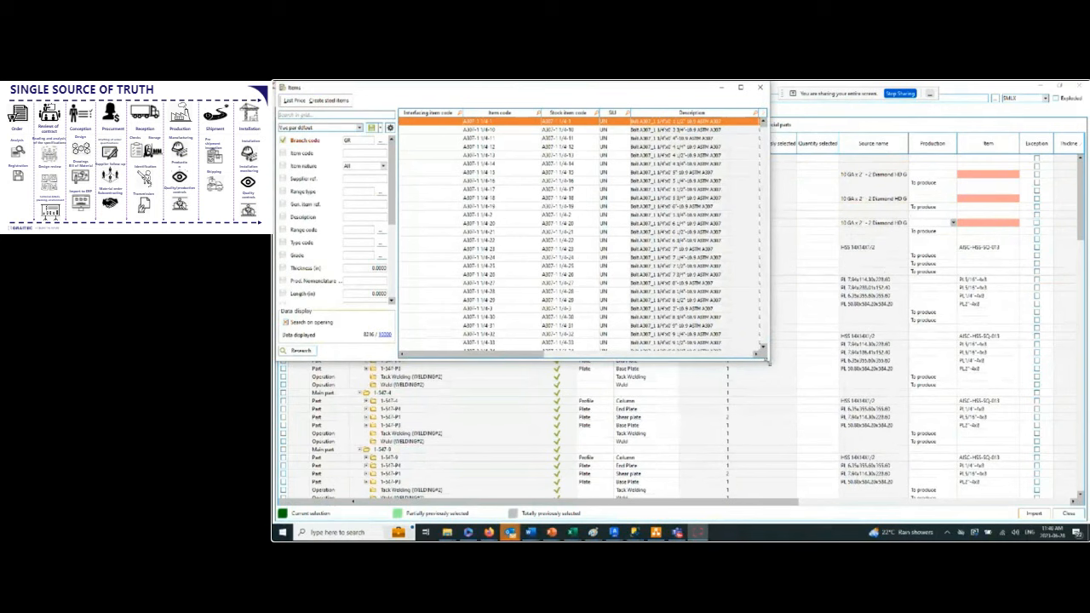
drag(781, 373, 878, 414)
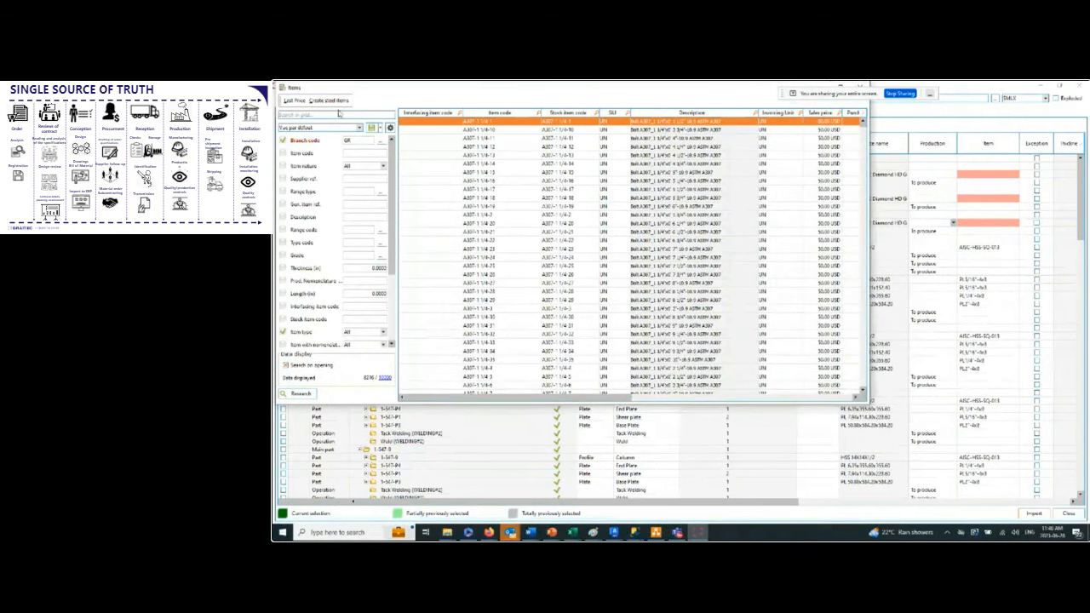
Search the items by item code Pl, look through the plate items, and close the list without assigning one.
text(PL)
click(296, 394)
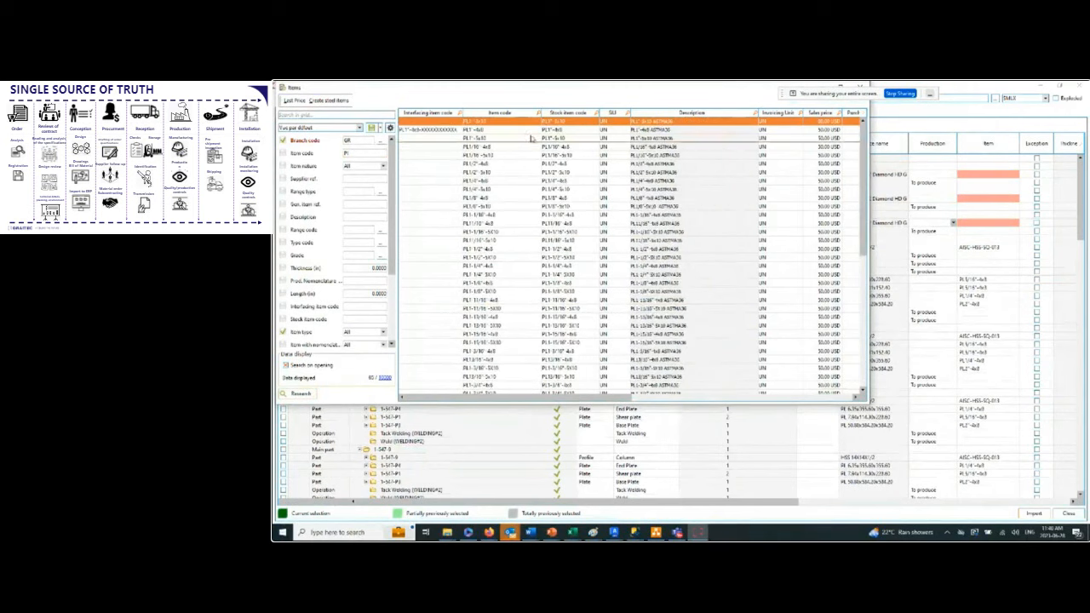
scroll(566, 256, down, 5)
scroll(565, 255, down, 3)
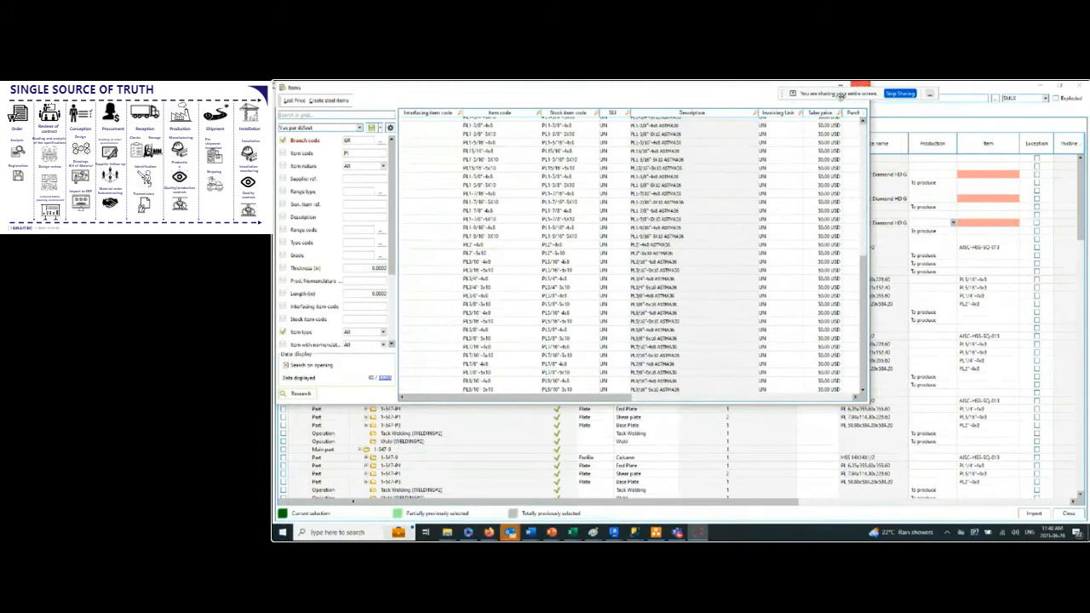
drag(550, 92, 557, 125)
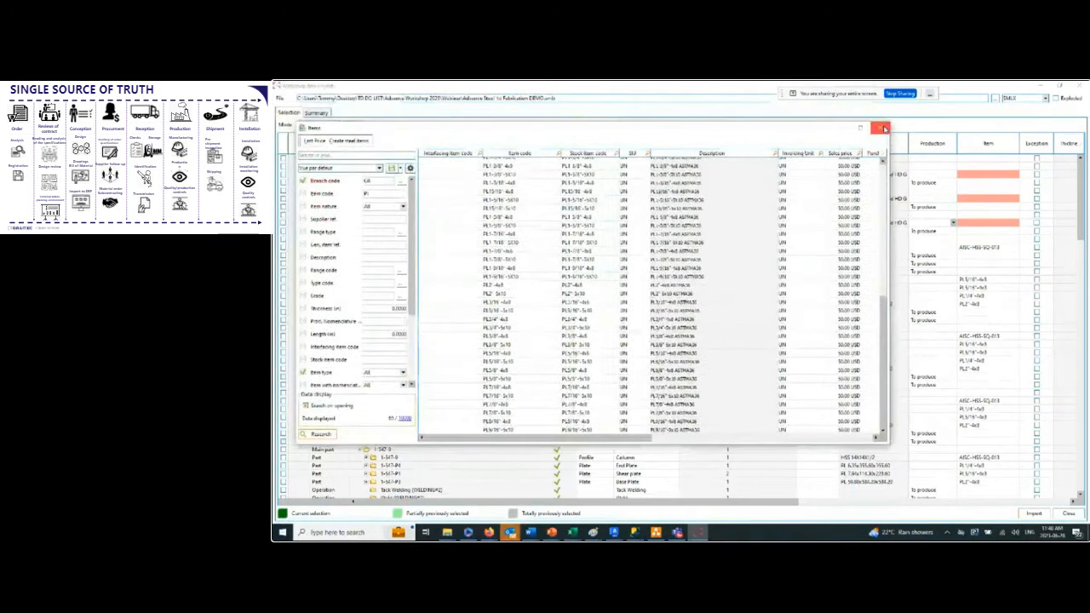
click(882, 128)
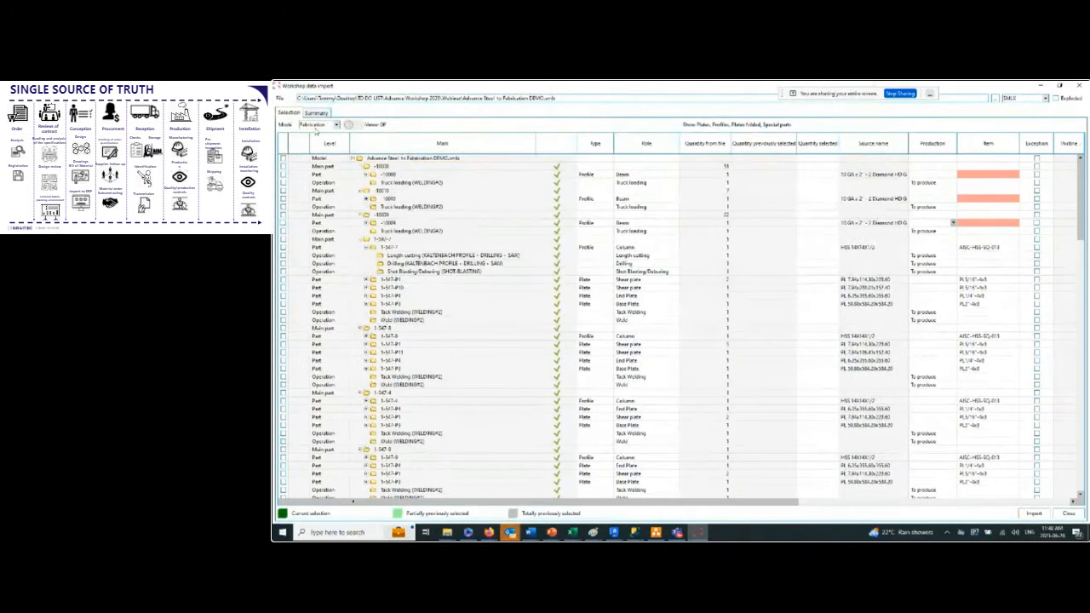
Switch the import to Mapping mode and review the items assigned to the source profiles and plates, including the unmapped parts.
click(335, 125)
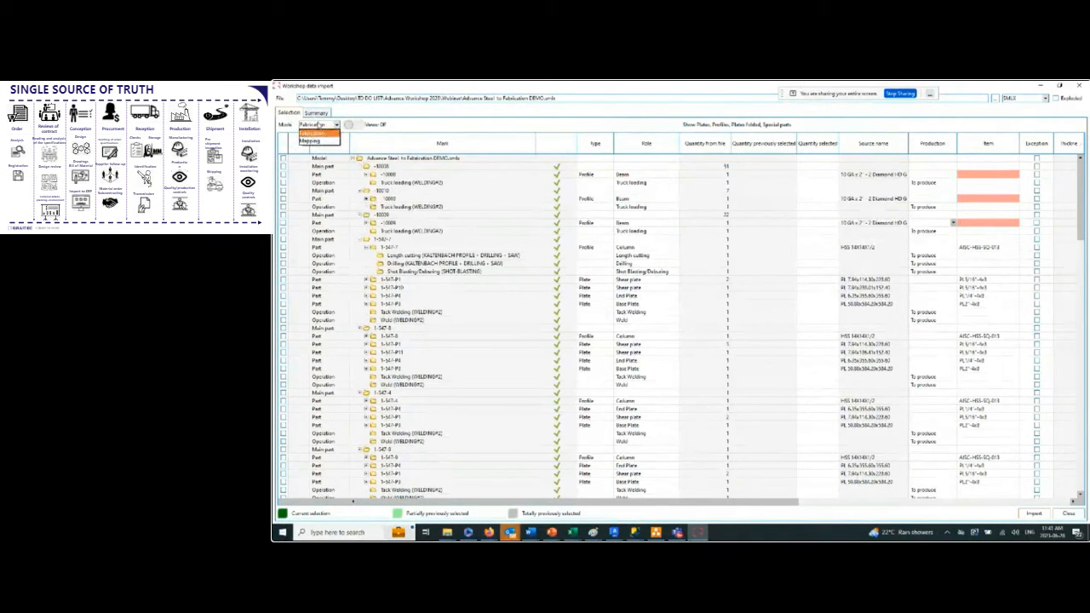
click(310, 140)
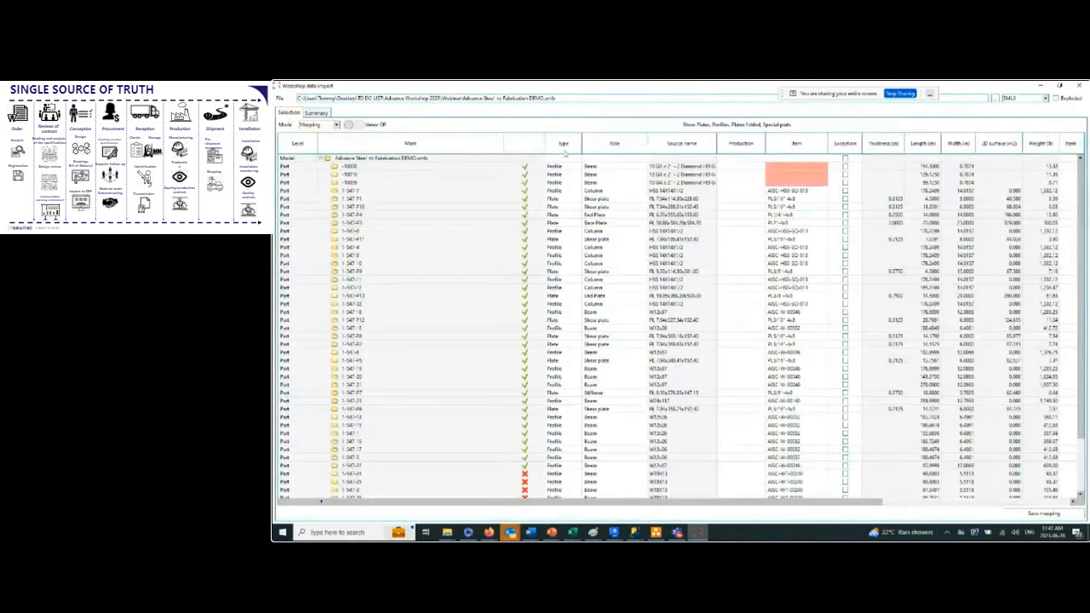
click(808, 193)
scroll(808, 194, down, 3)
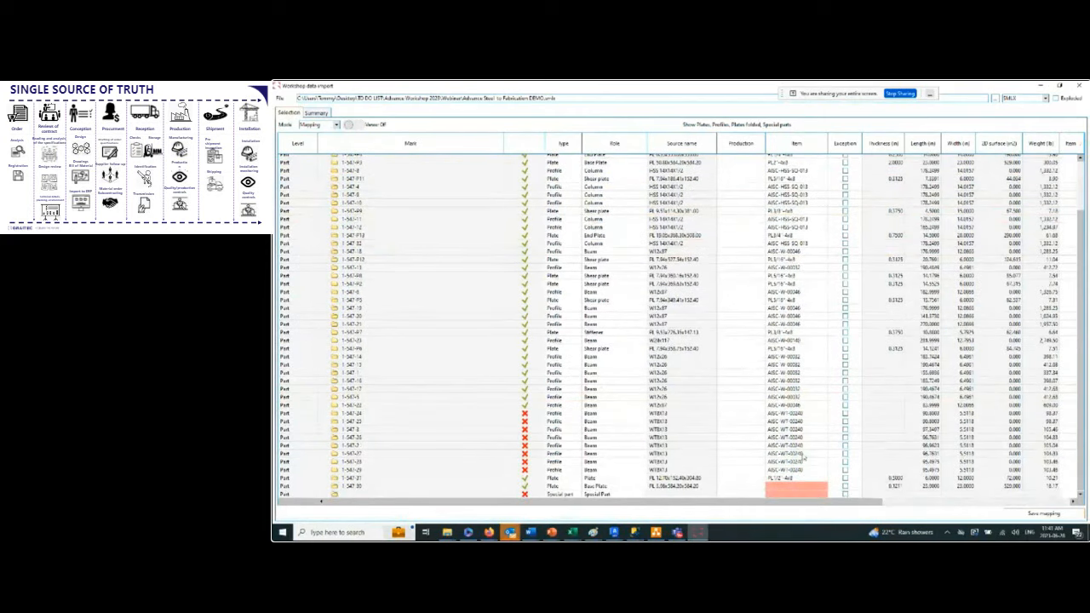
mouse_move(789, 488)
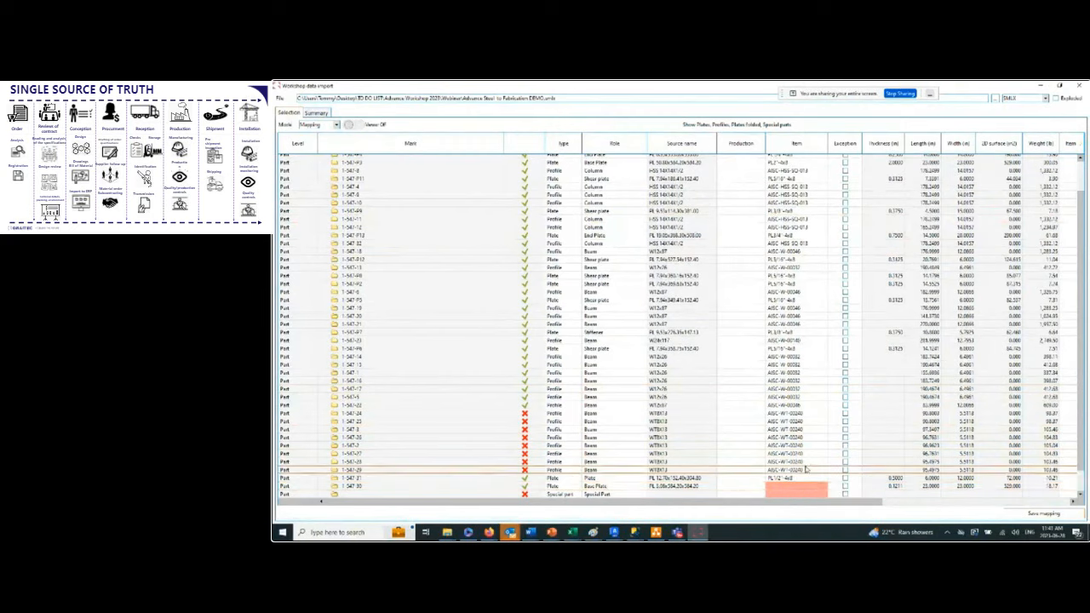
scroll(801, 443, up, 3)
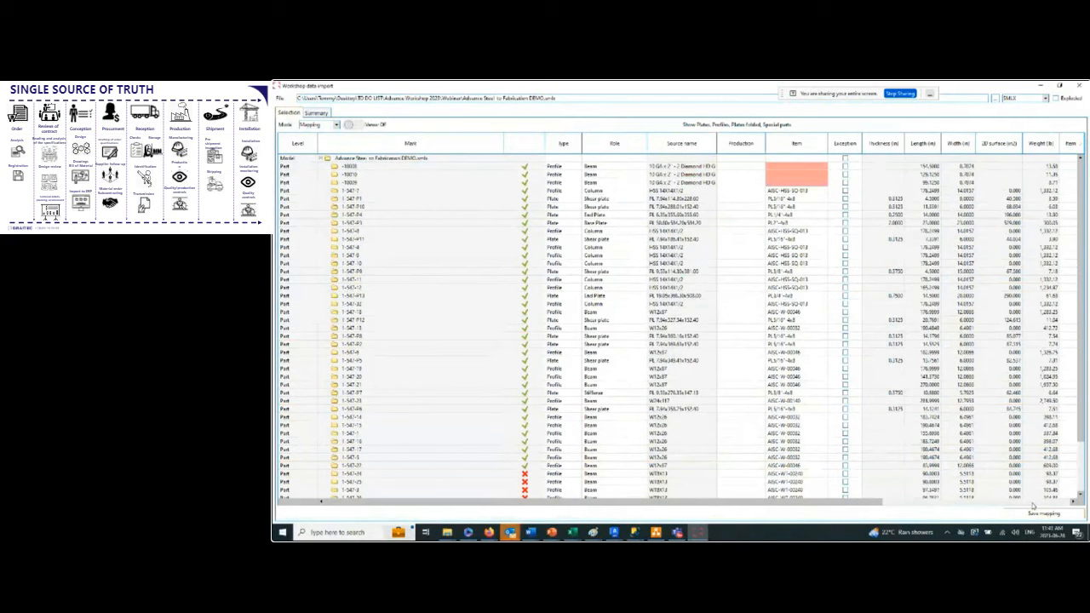
Return the import to Fabrication mode and check the Summary of main parts, profiles, operations and plates.
click(336, 125)
click(311, 134)
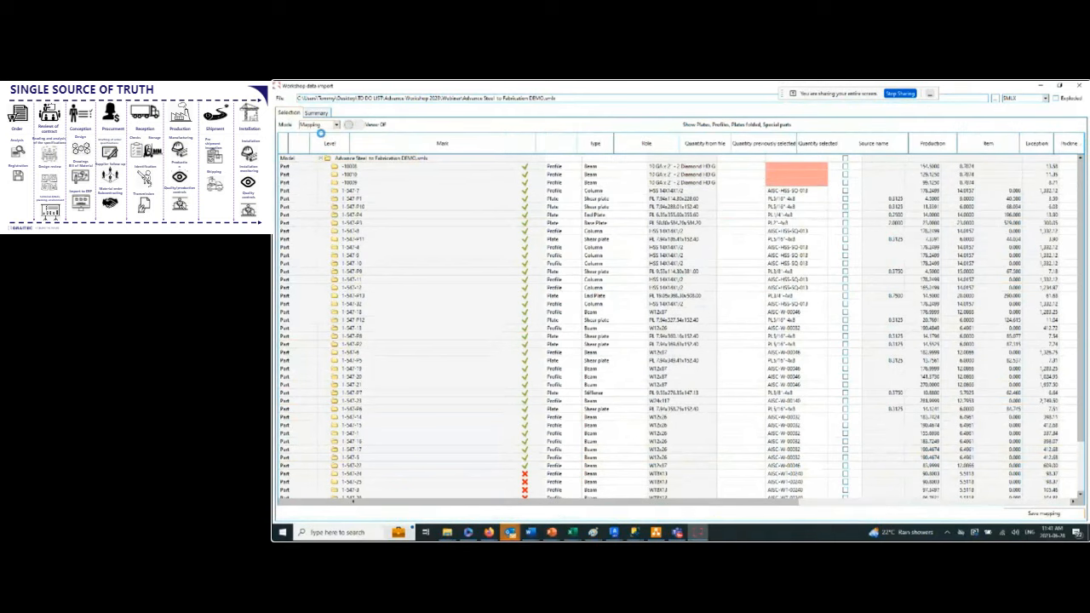
click(316, 113)
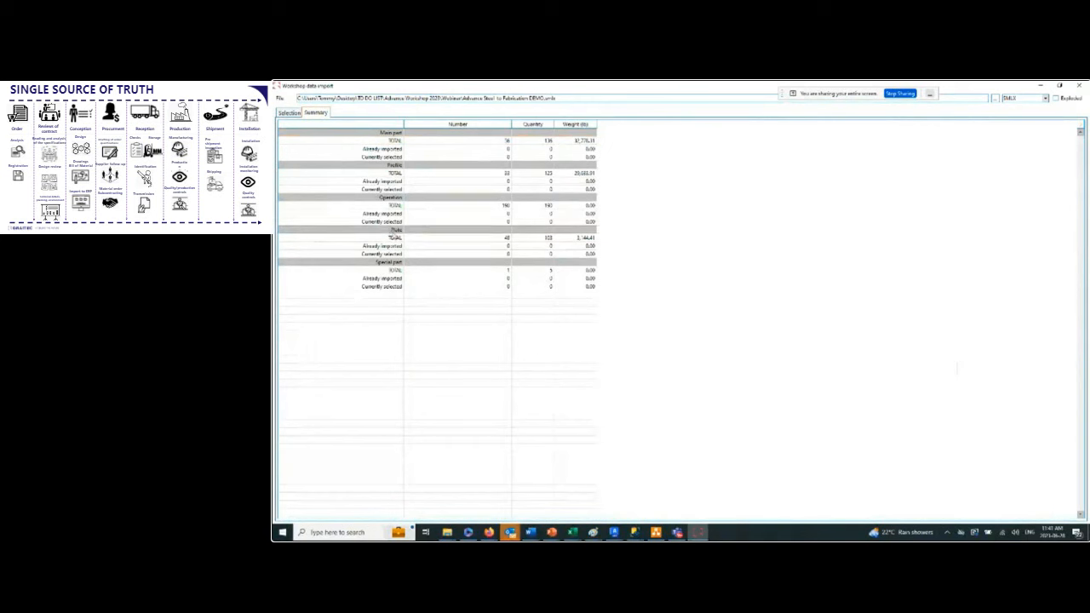
click(293, 114)
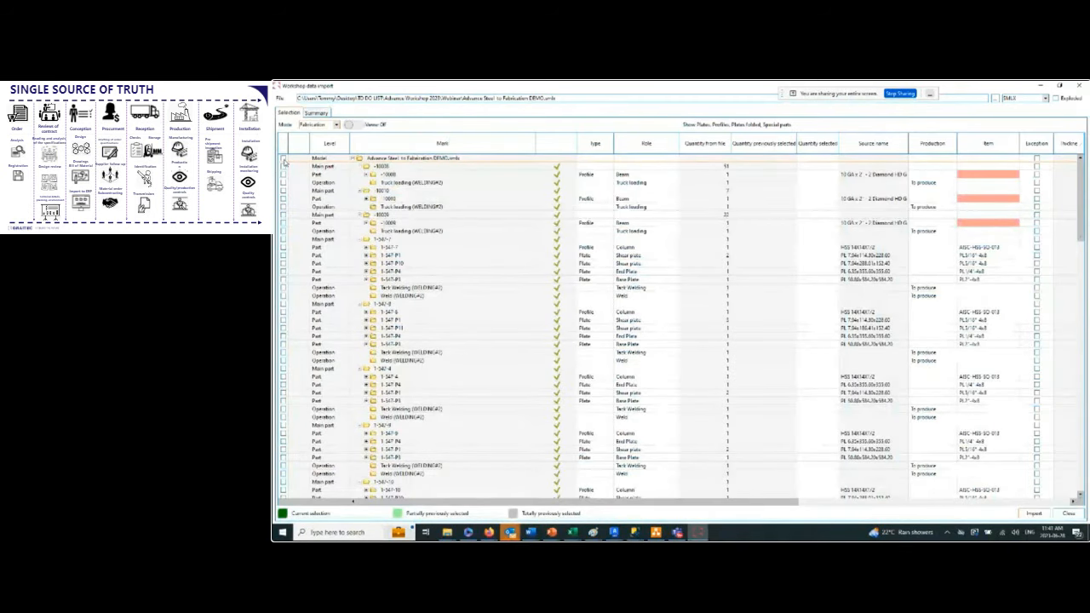
Select only the first four column assemblies for import, from main part 1-547-7 through 1-547-9.
click(284, 158)
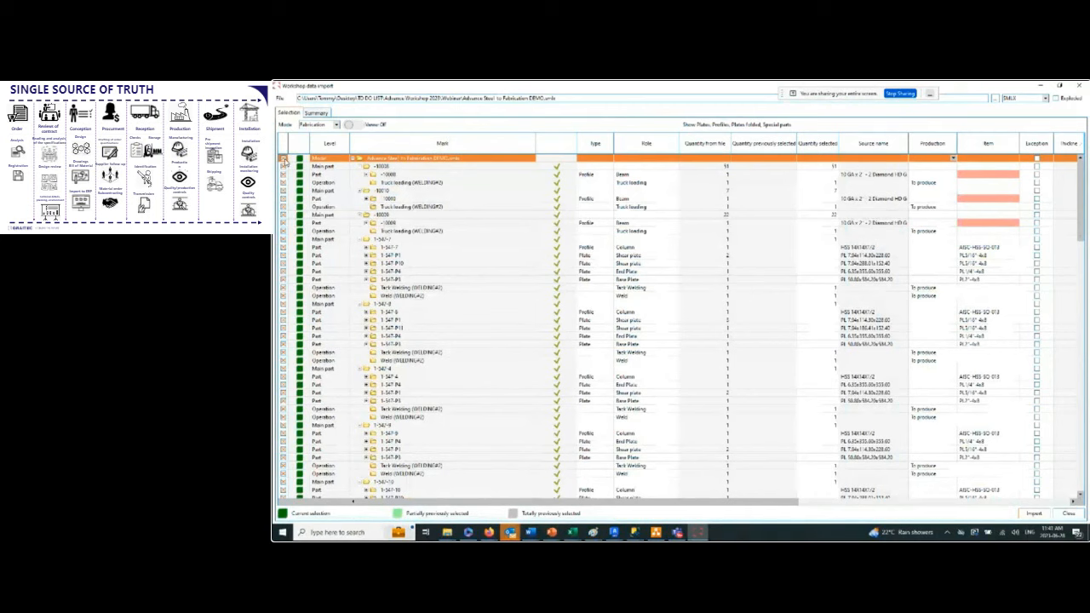
click(283, 159)
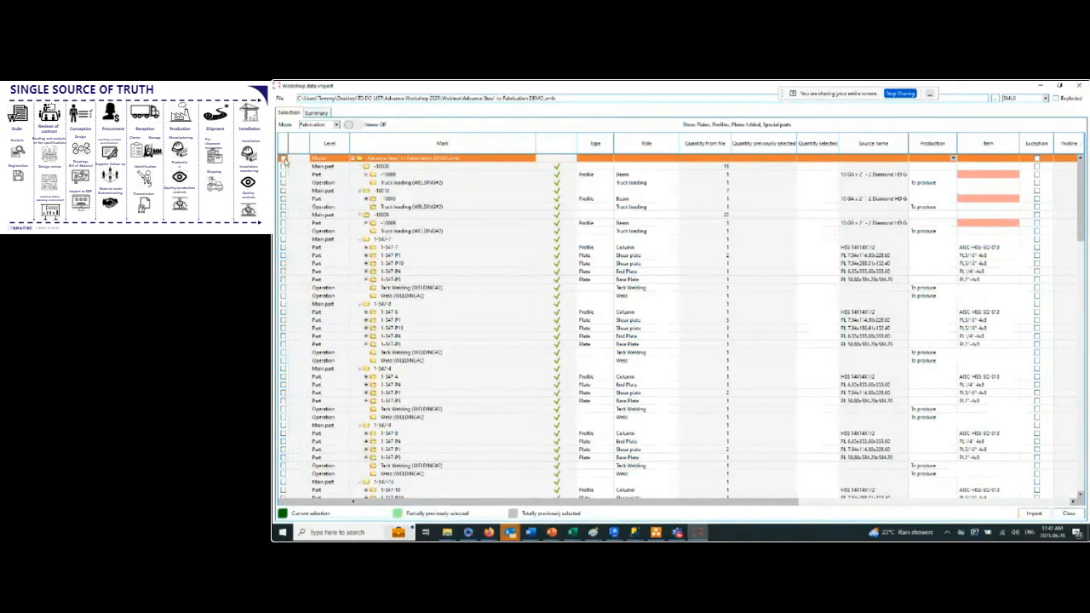
click(284, 240)
click(283, 304)
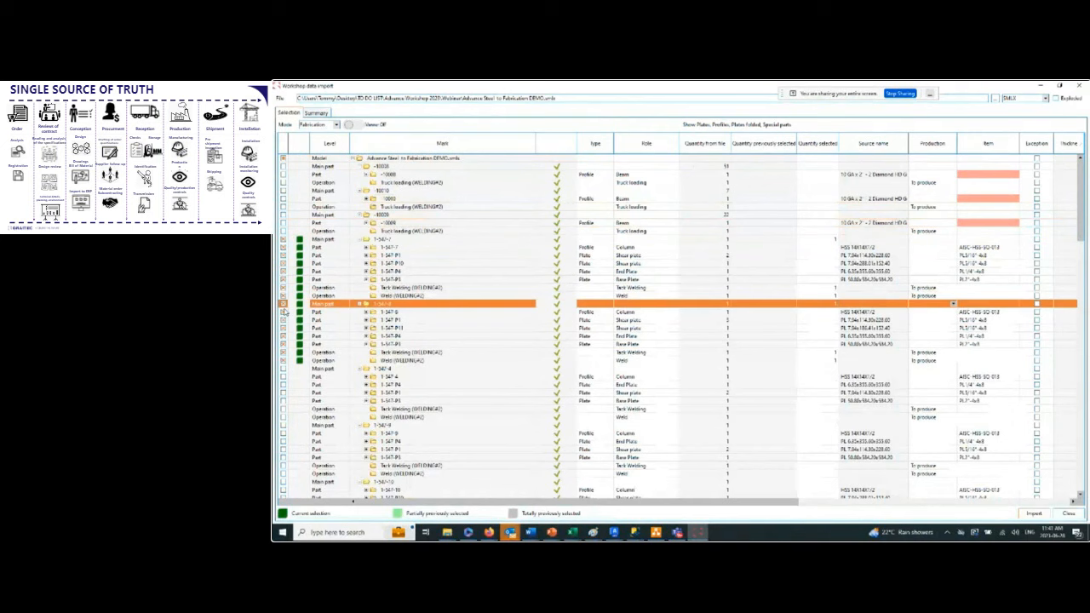
click(283, 368)
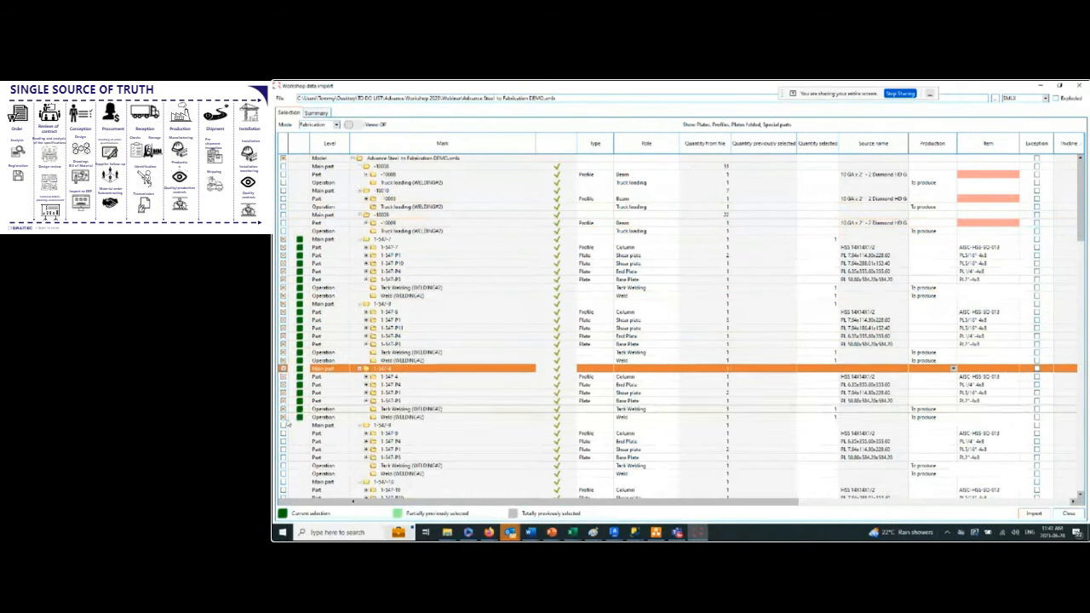
click(284, 425)
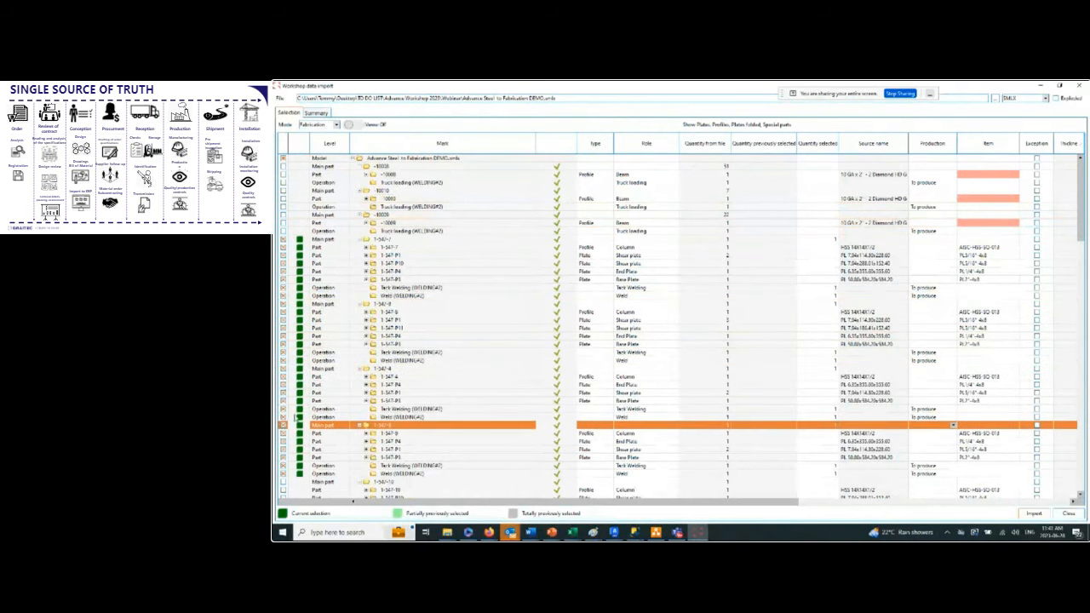
Turn on the 3D viewer, inspect plates P1, P10 and P4 of assembly 1-547-7 in flat views, and close it.
click(415, 248)
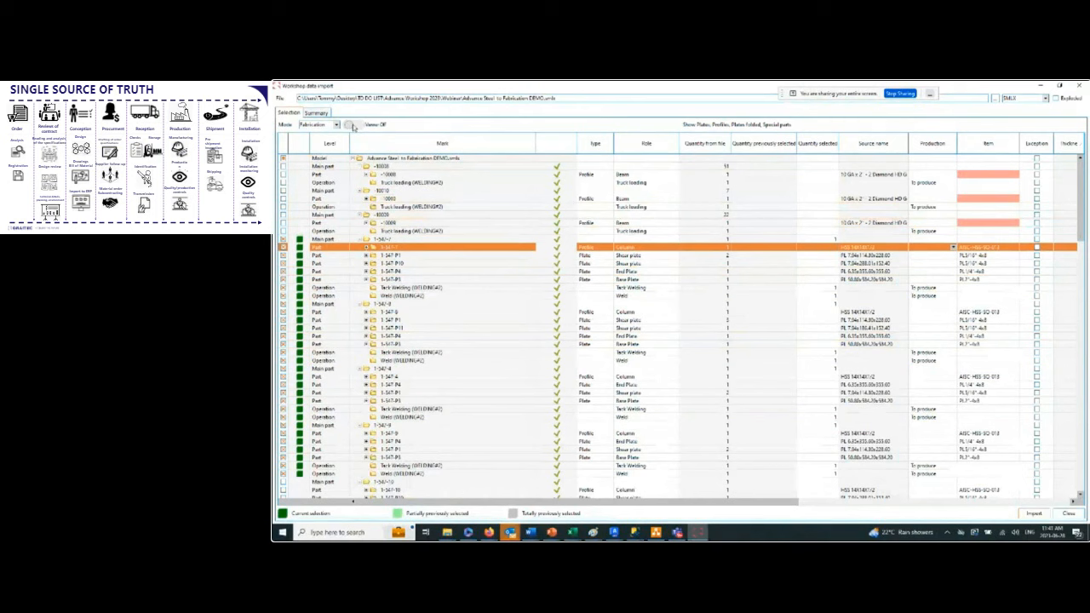
click(415, 256)
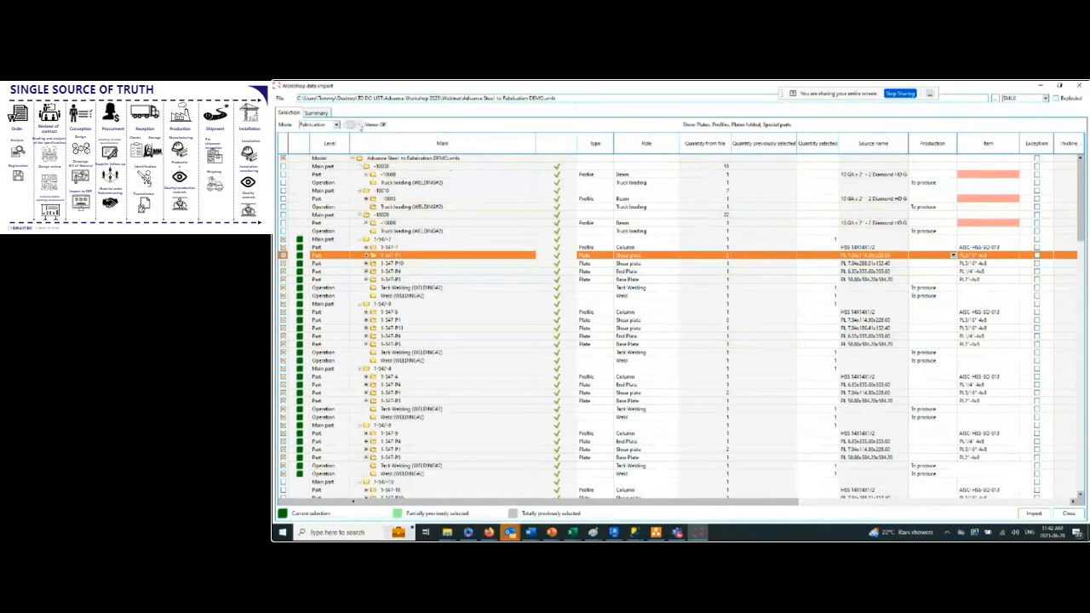
click(358, 124)
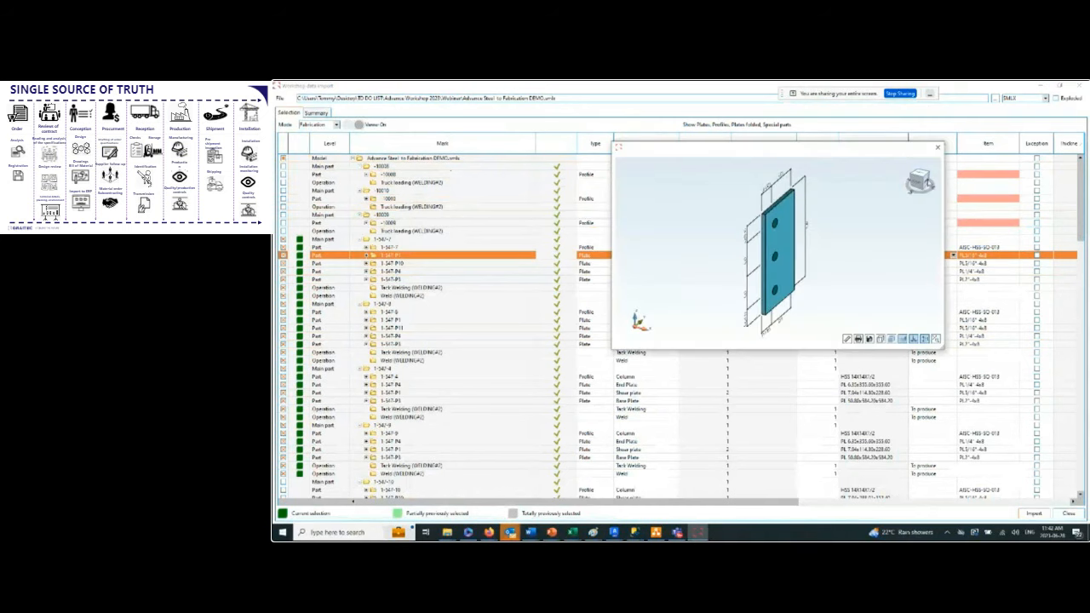
click(922, 181)
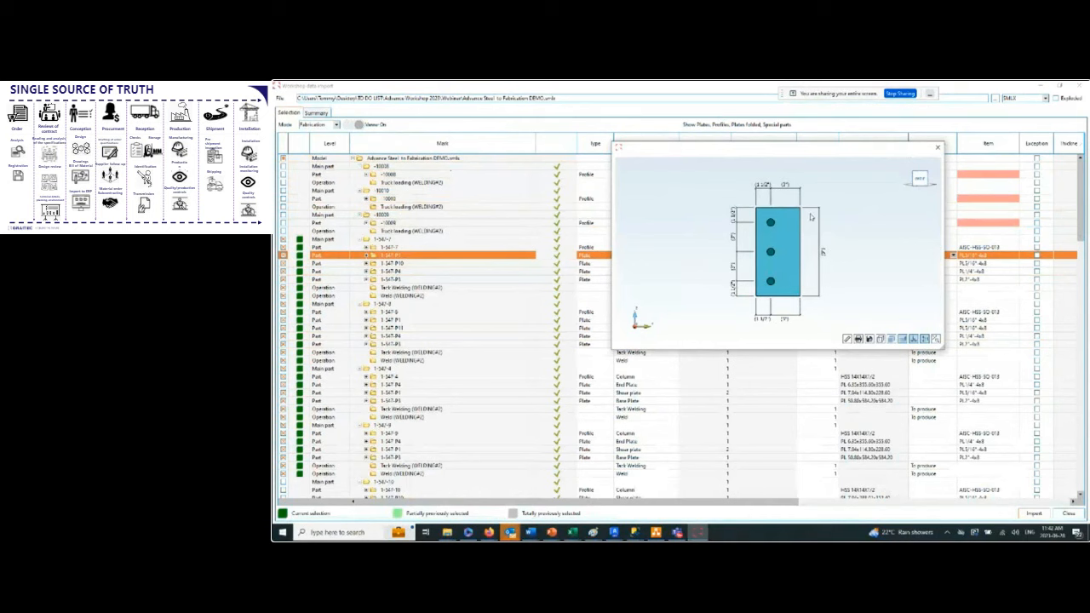
click(413, 265)
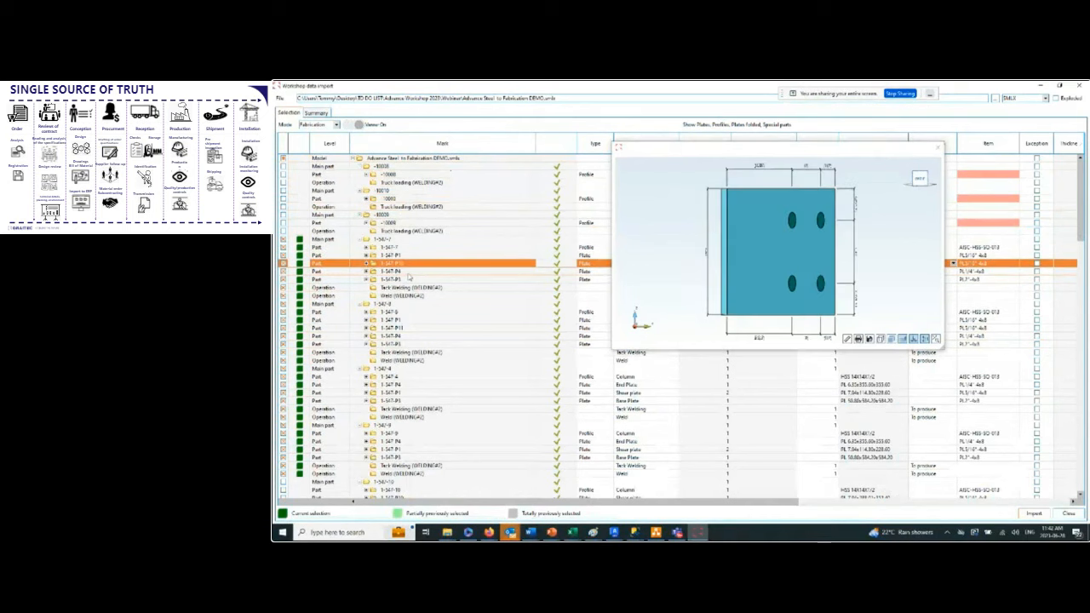
click(410, 271)
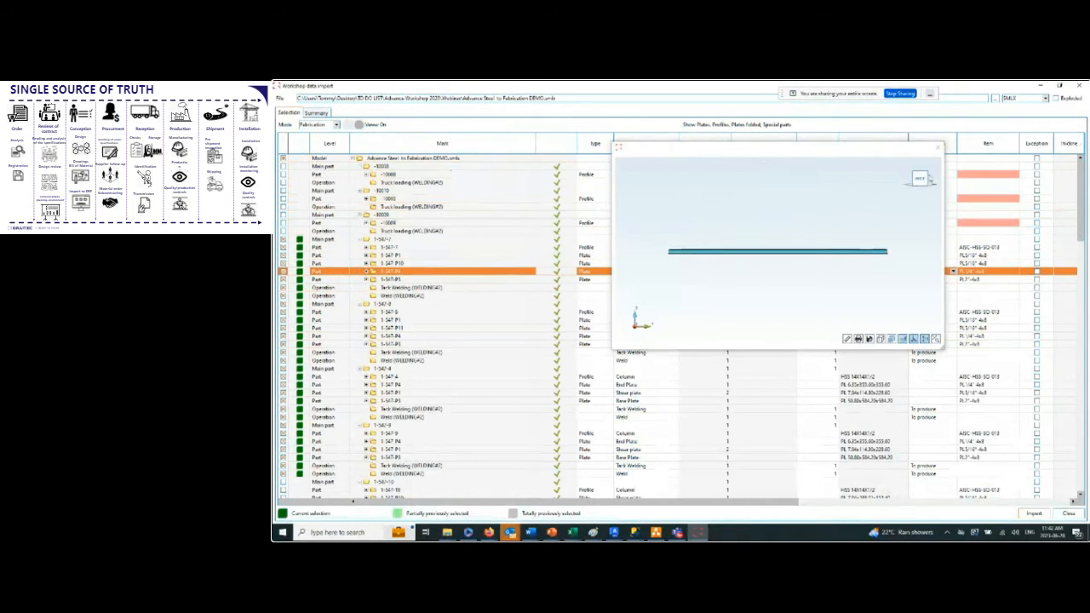
click(920, 175)
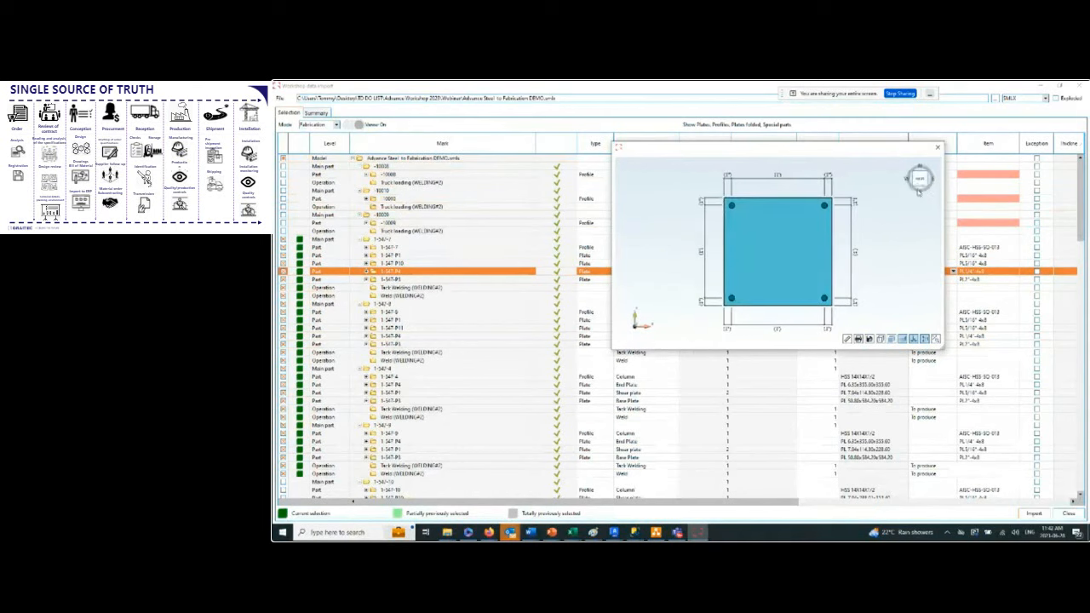
click(937, 148)
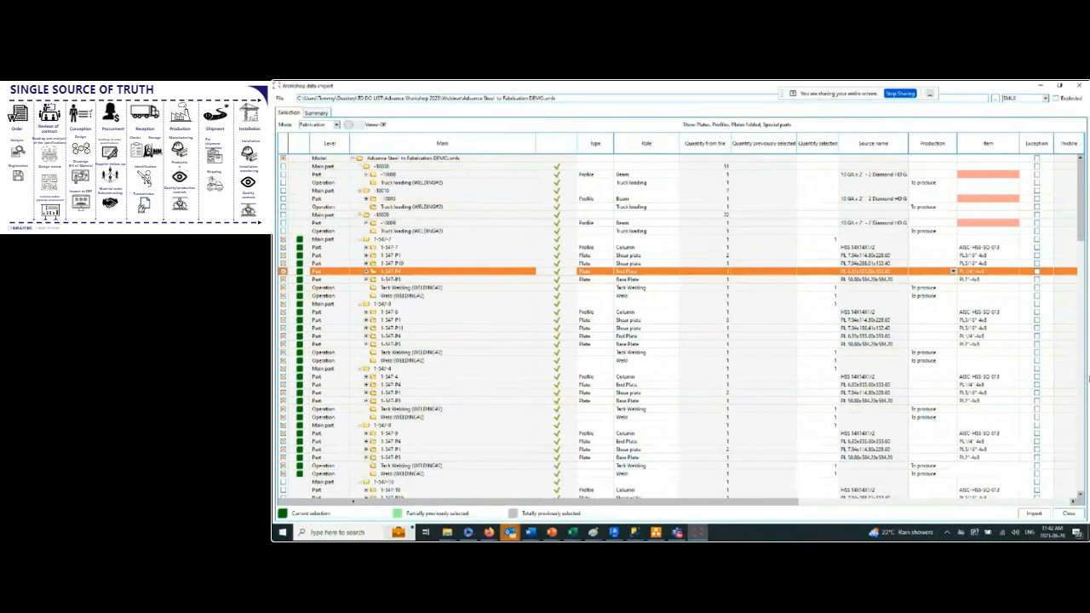
Import the four selected column assemblies into the customer order.
click(1034, 514)
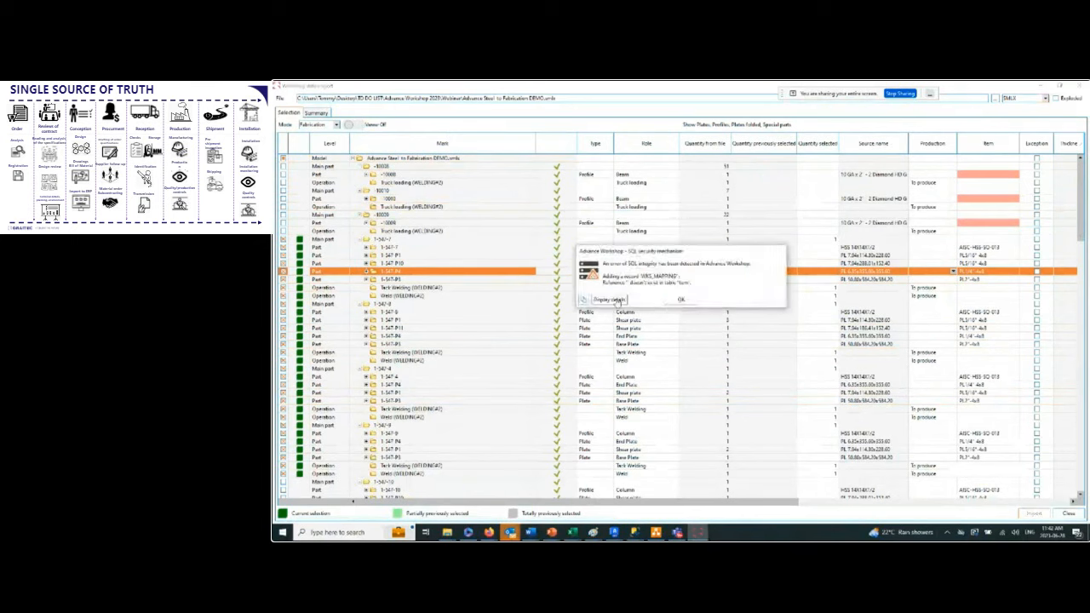
click(687, 299)
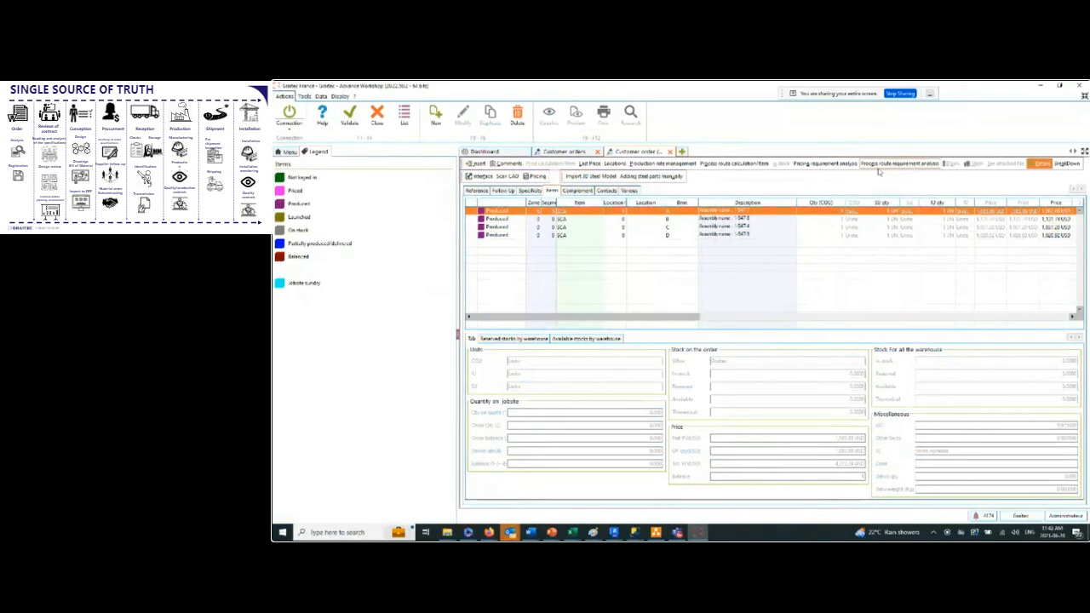
Open the process route requirement analysis for the first imported assembly and examine its Treeview and Debit details.
click(911, 166)
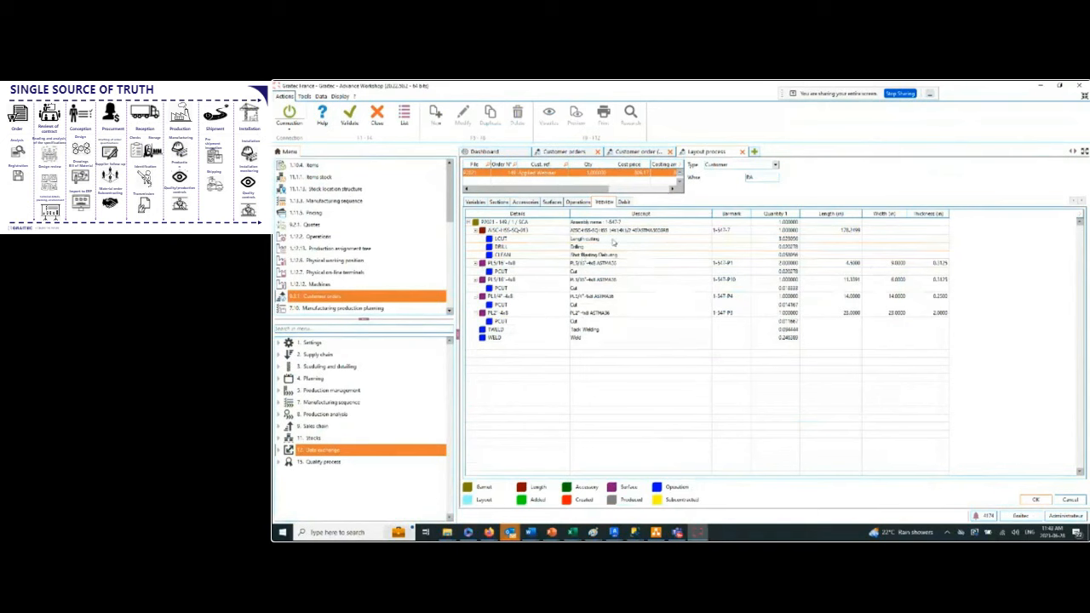
click(623, 202)
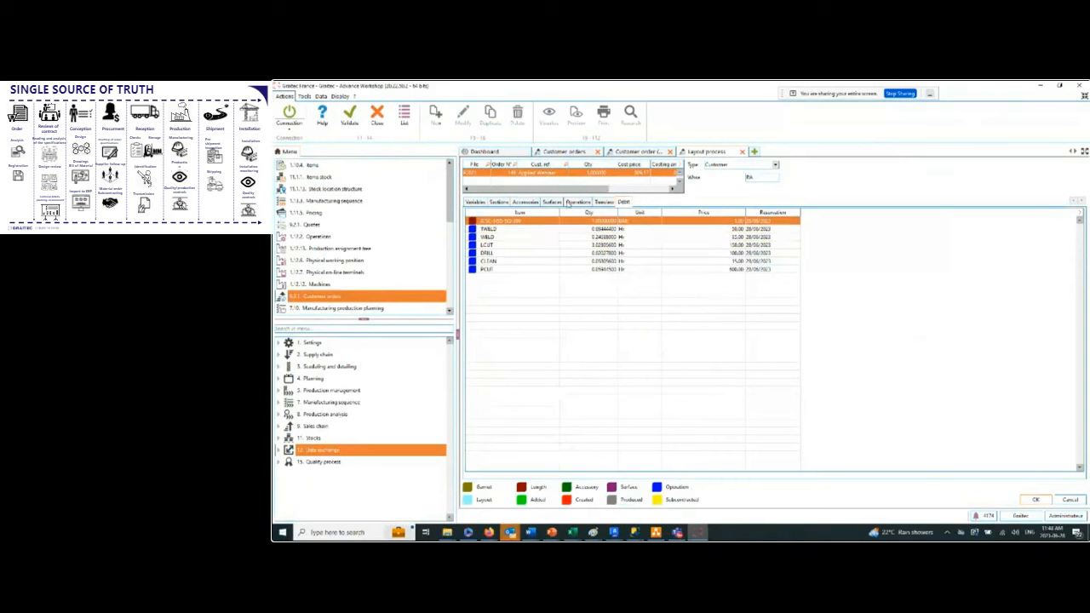
Examine the first assembly's operations, accessories, surfaces and sections in the layout process, and close the analysis.
click(577, 203)
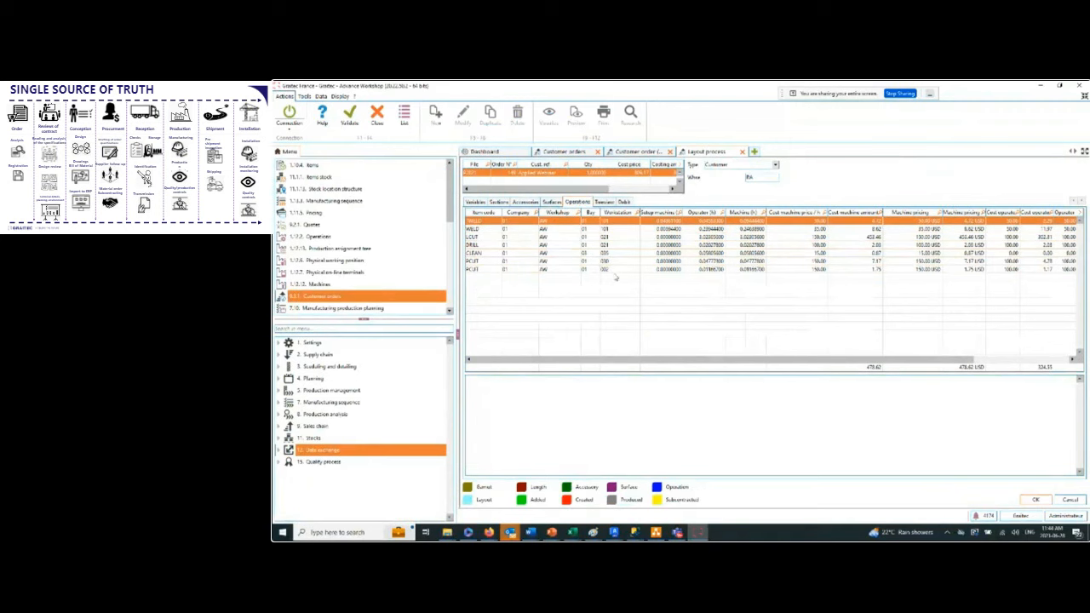
click(526, 202)
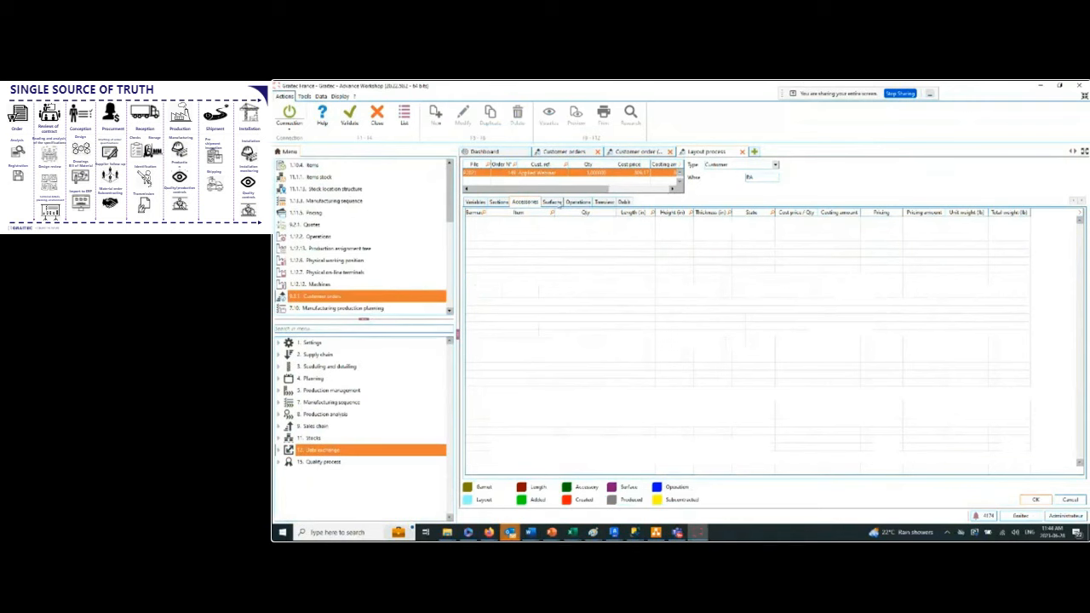
click(553, 203)
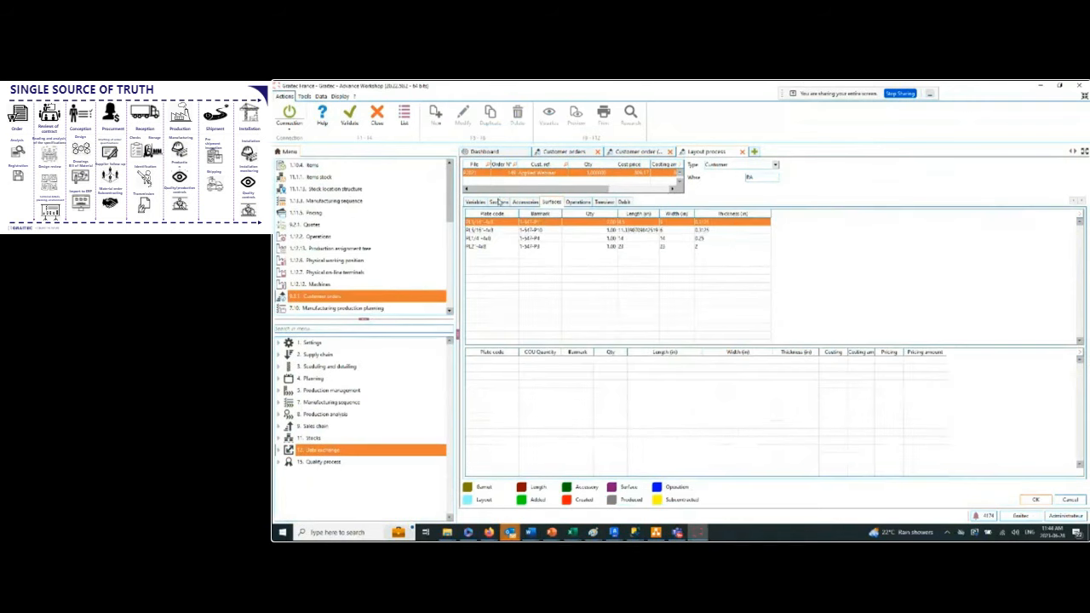
click(498, 202)
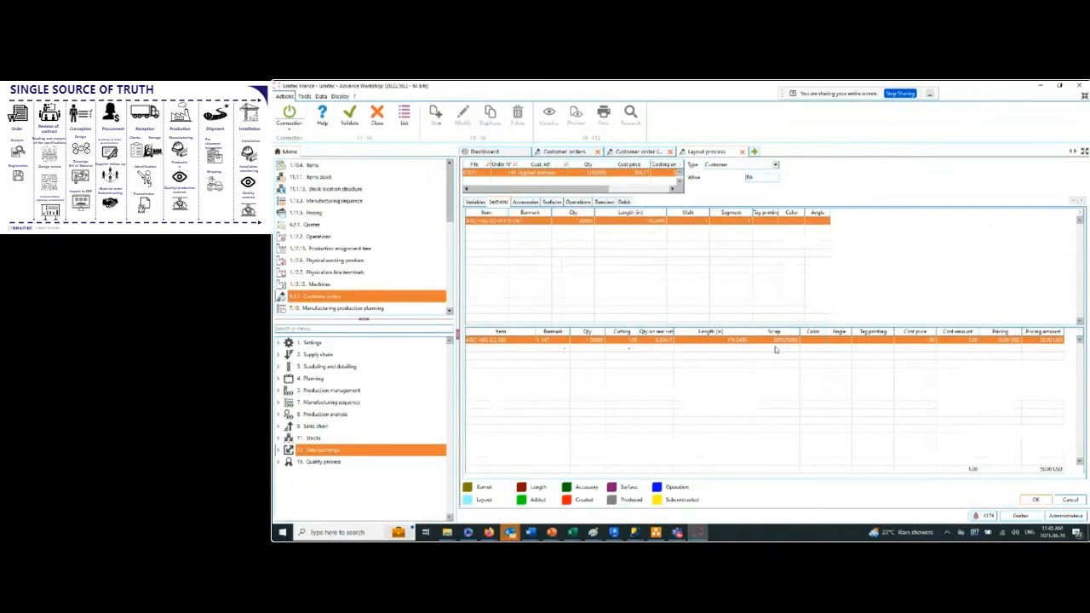
click(742, 151)
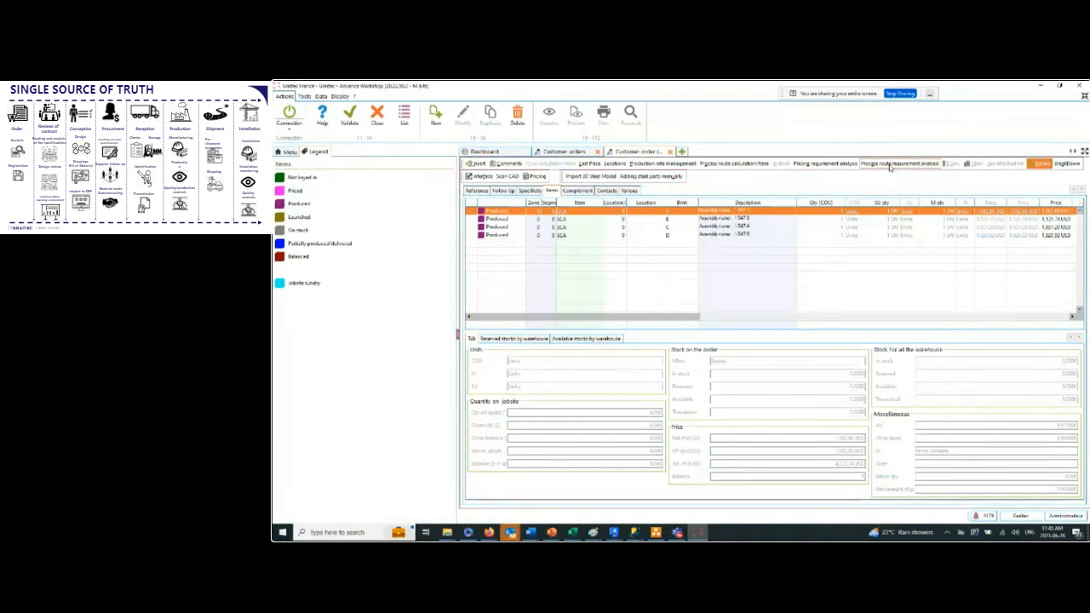
Open the manufacturing production planning and select the Applied Webinar order's four assemblies for Wednesday 28/06.
click(290, 152)
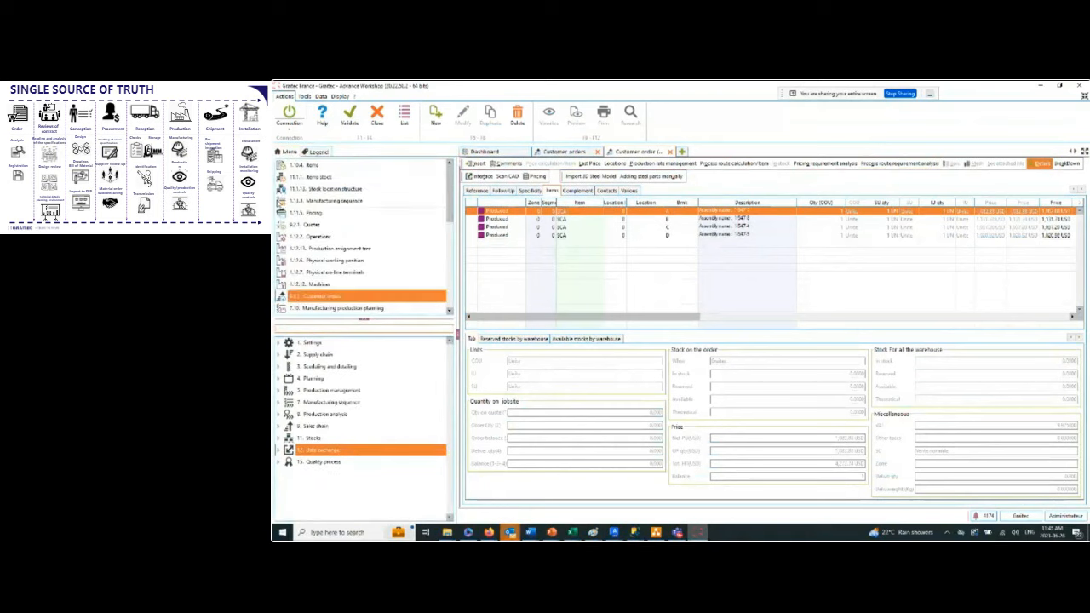
scroll(372, 290, down, 1)
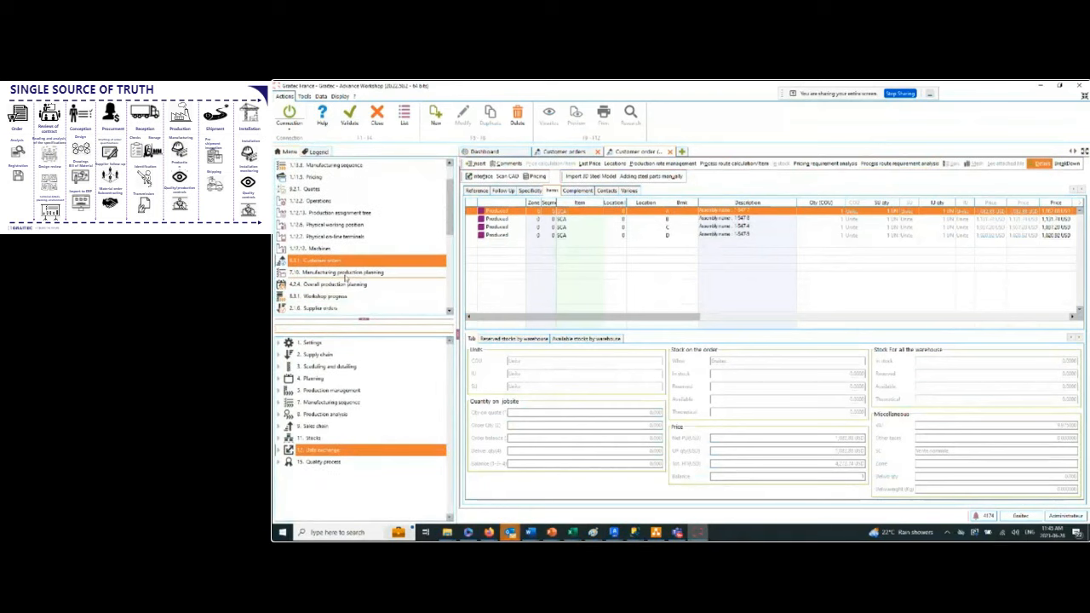
click(346, 273)
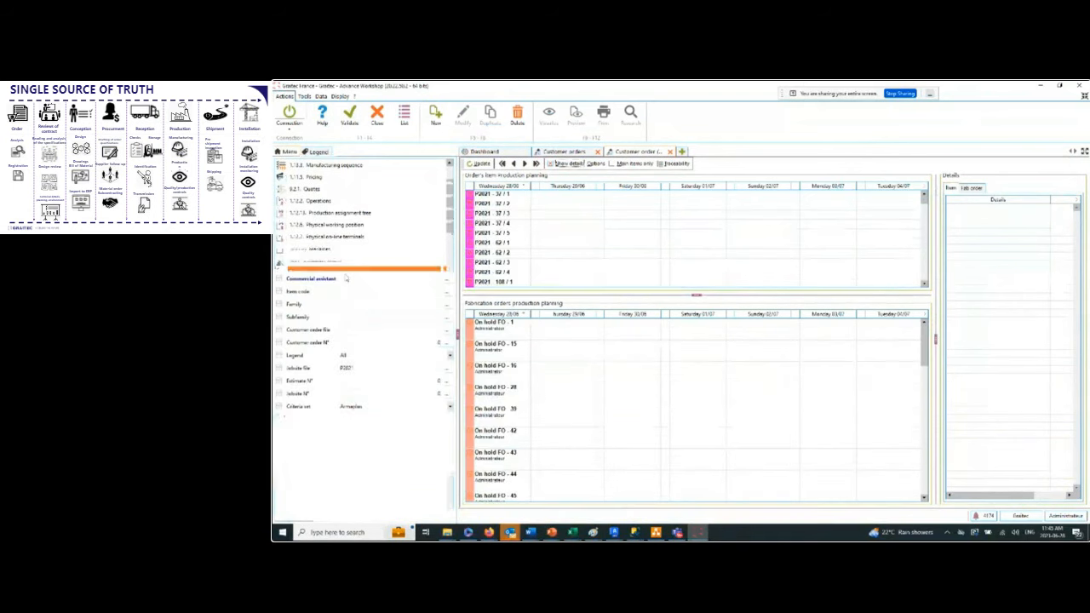
mouse_move(510, 207)
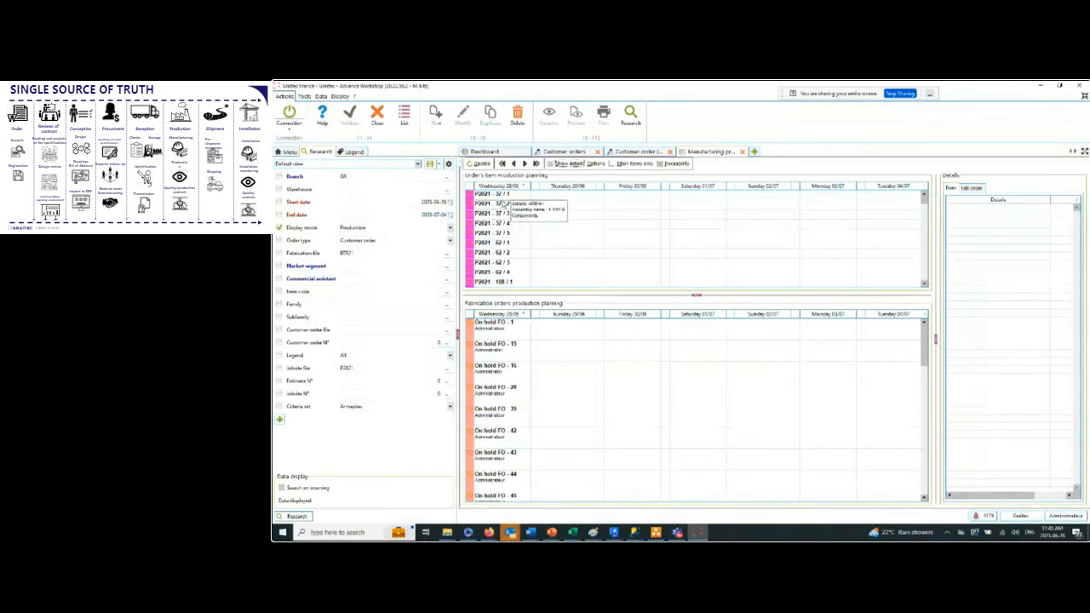
scroll(505, 204, down, 3)
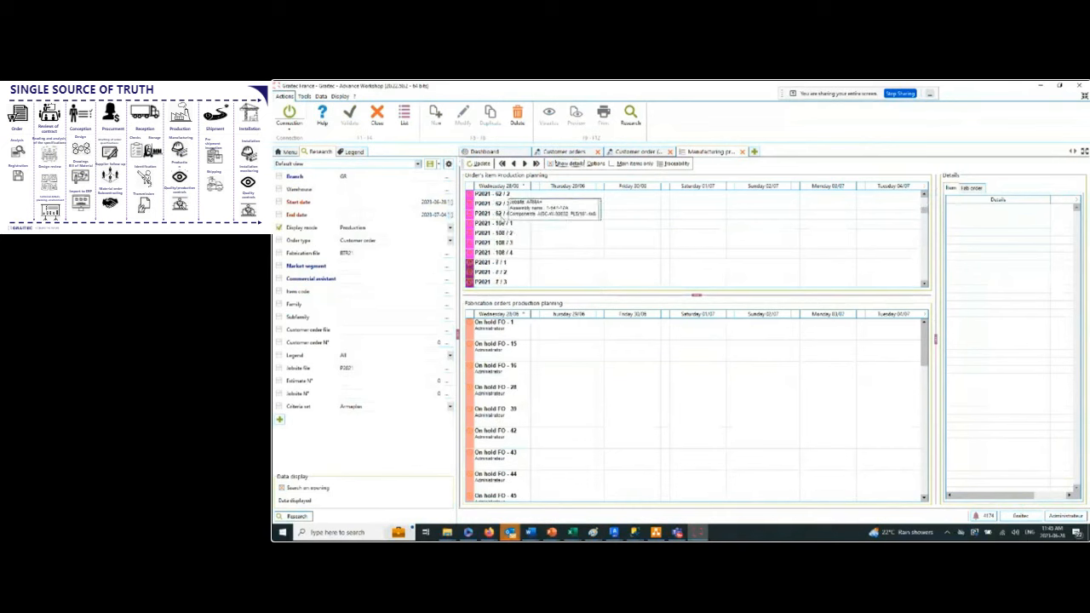
scroll(505, 228, down, 5)
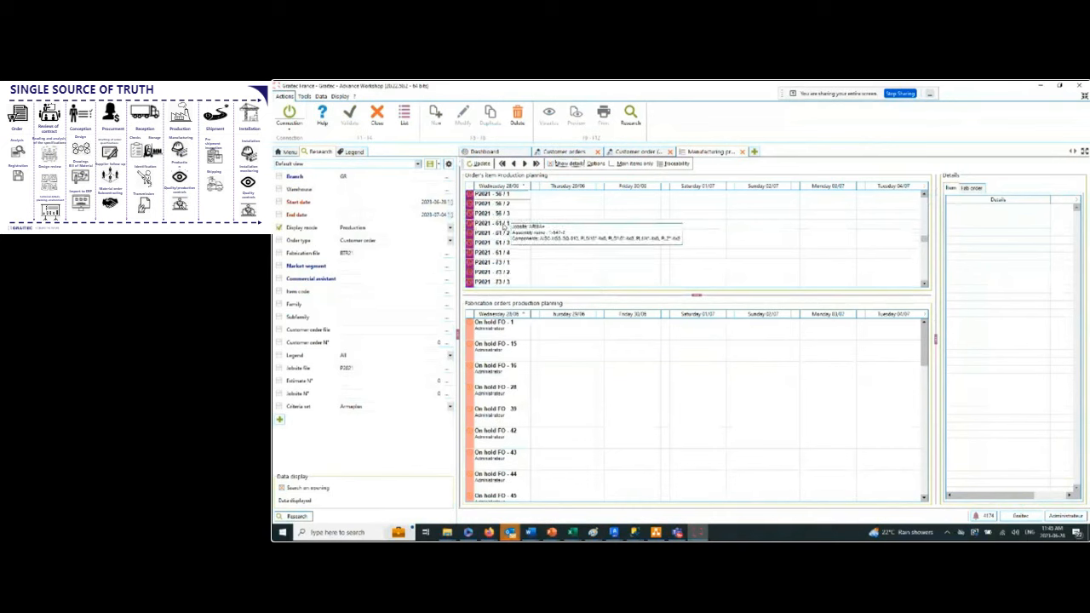
scroll(503, 236, down, 5)
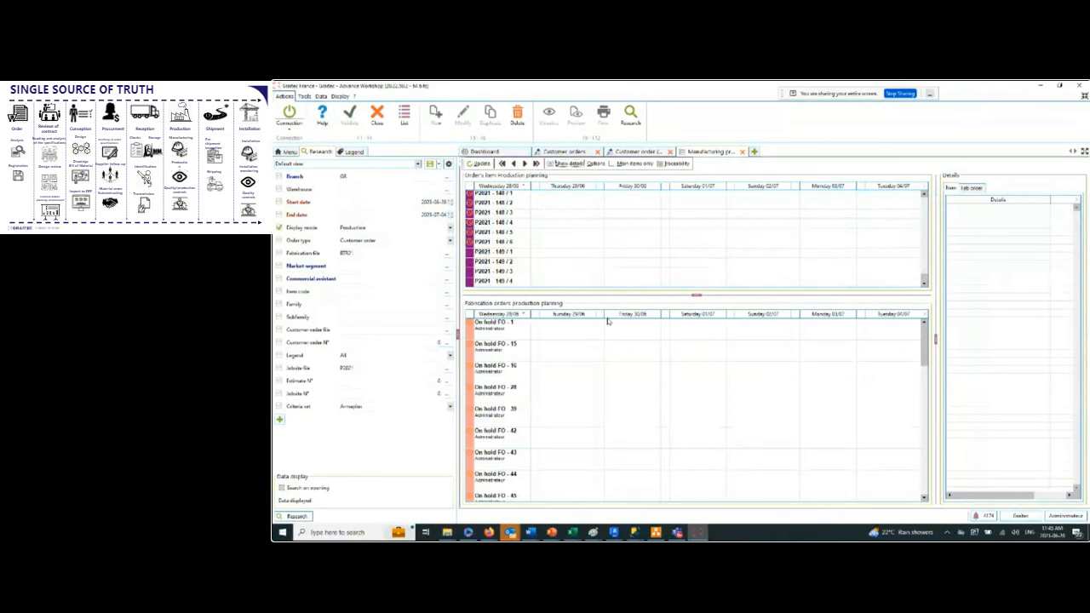
click(507, 253)
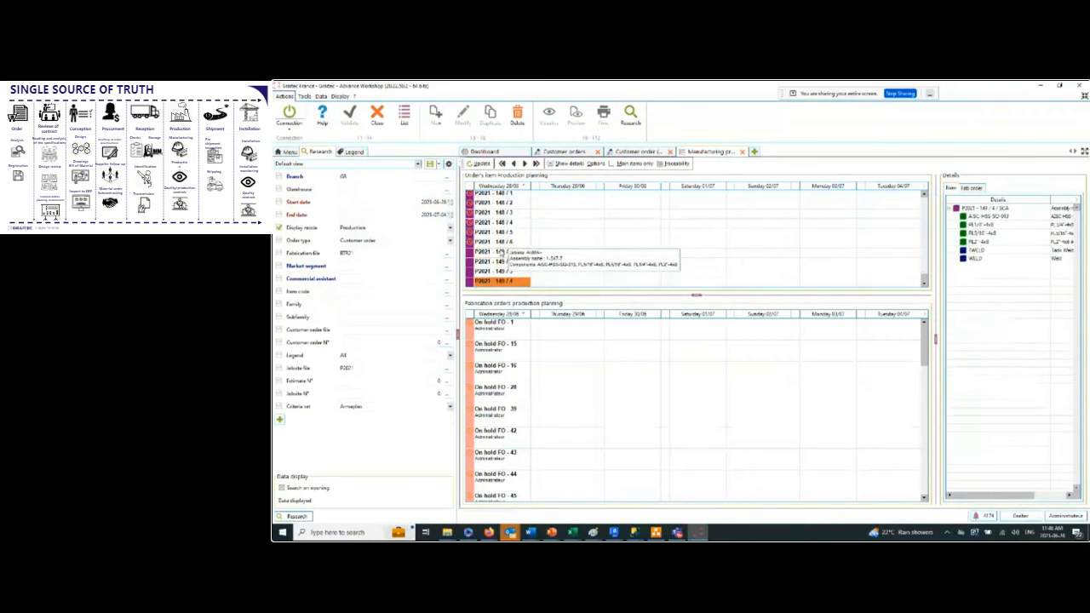
shift+click(502, 253)
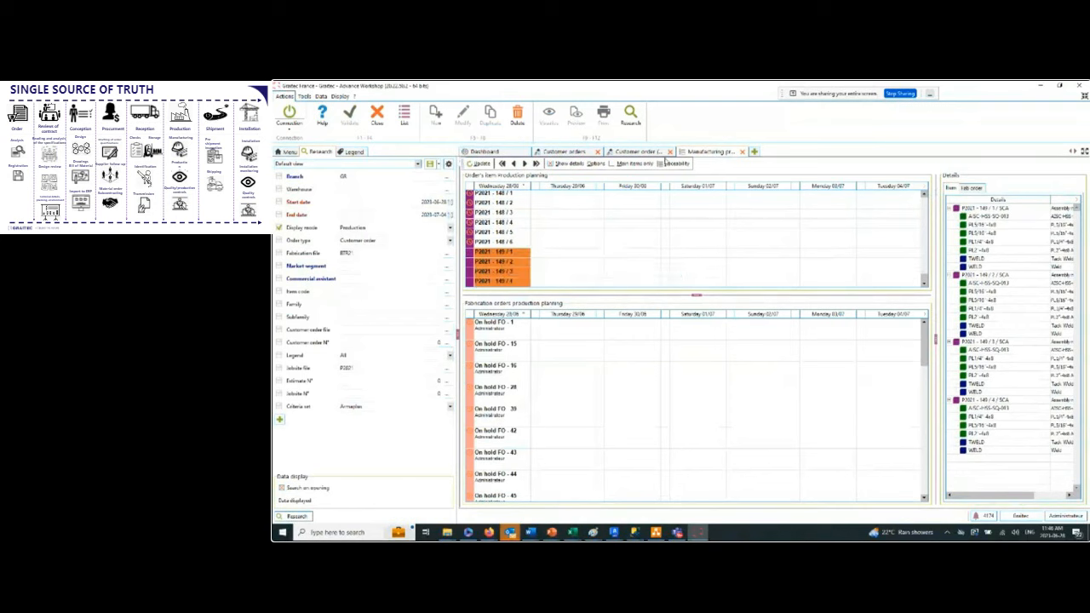
Check the order in the customer orders list and create a fabrication order on Thursday 29/06 from its four selected assemblies.
click(568, 152)
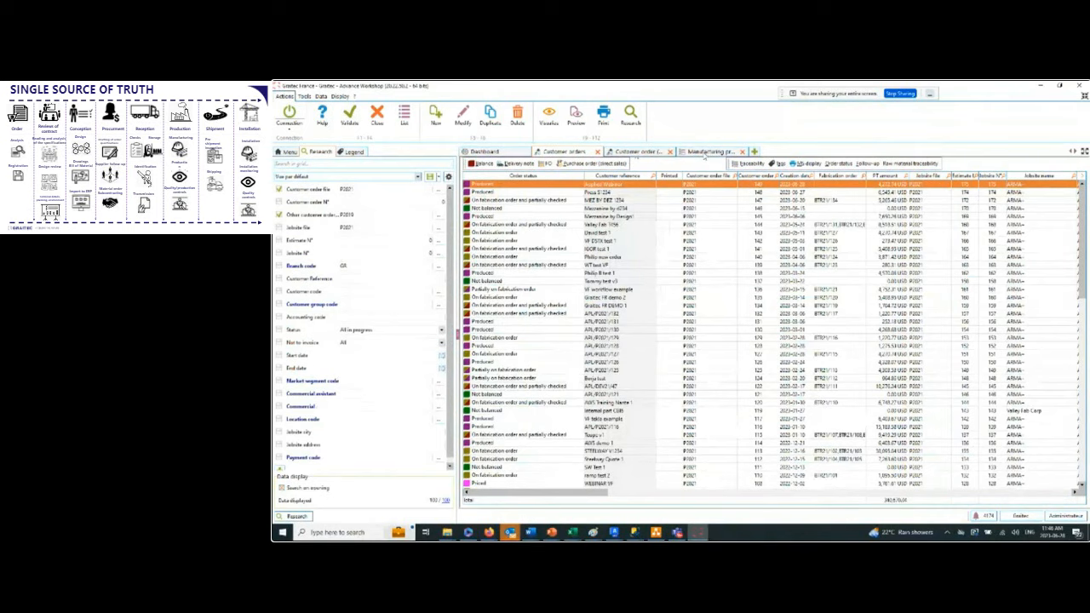
click(705, 151)
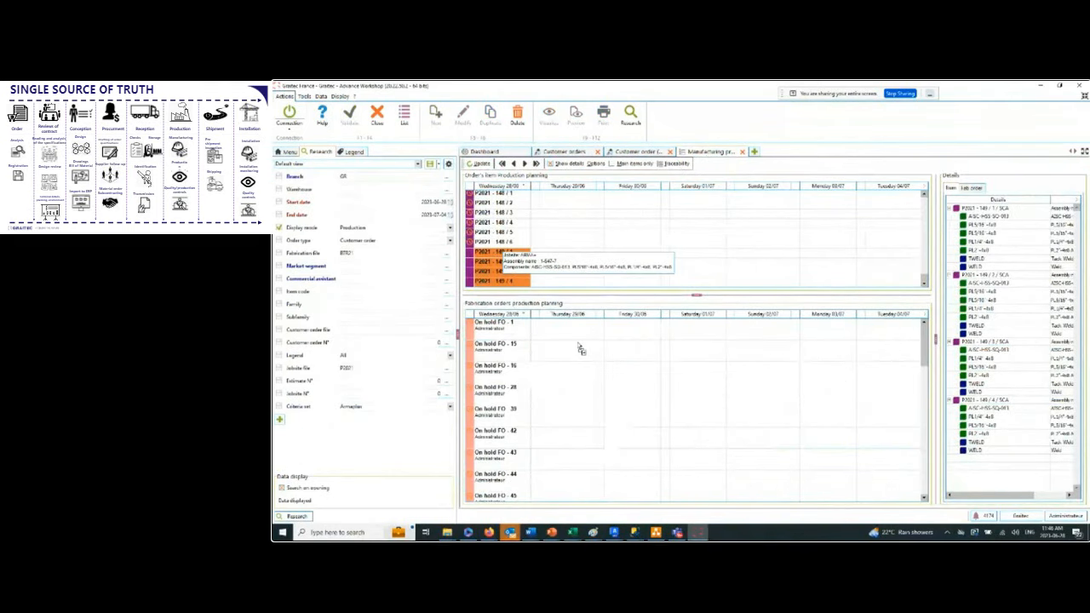
drag(579, 345, 578, 342)
click(655, 332)
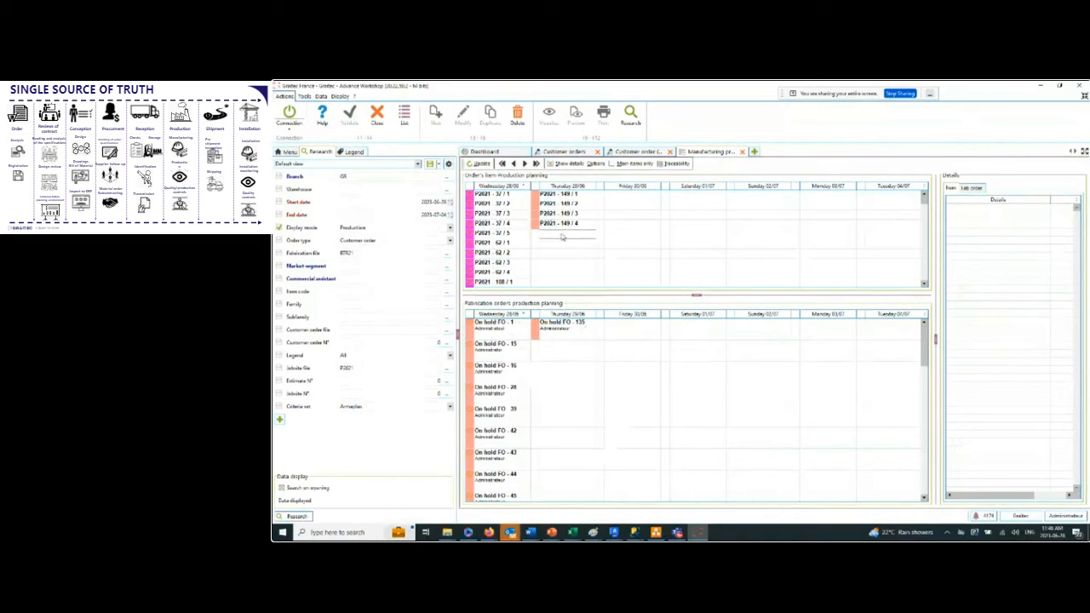
Examine the new fabrication order's assemblies, the components of the first one, and the commands available for the order.
click(570, 329)
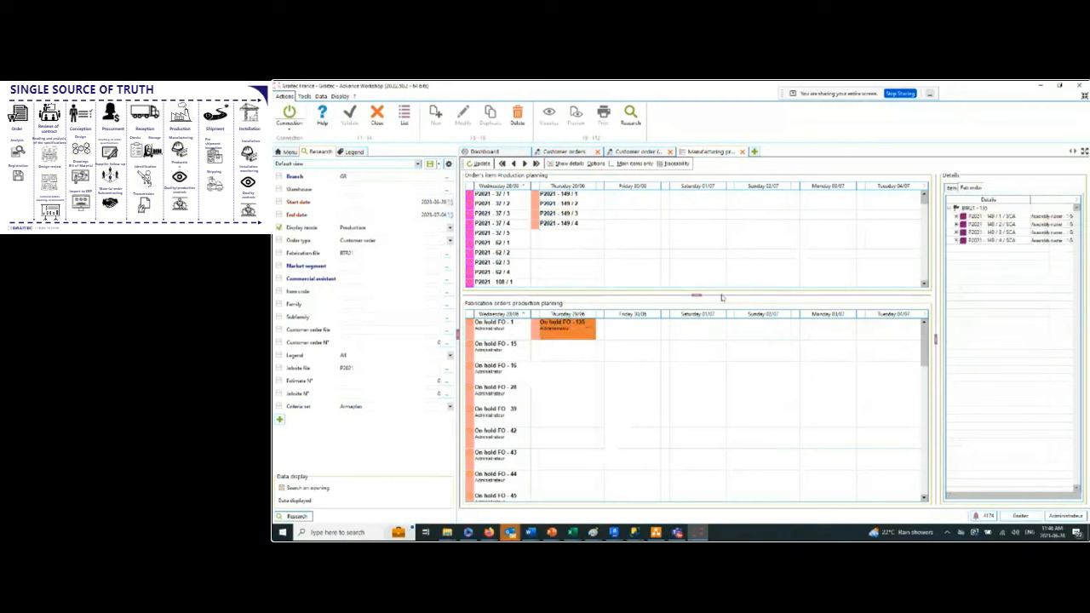
click(957, 218)
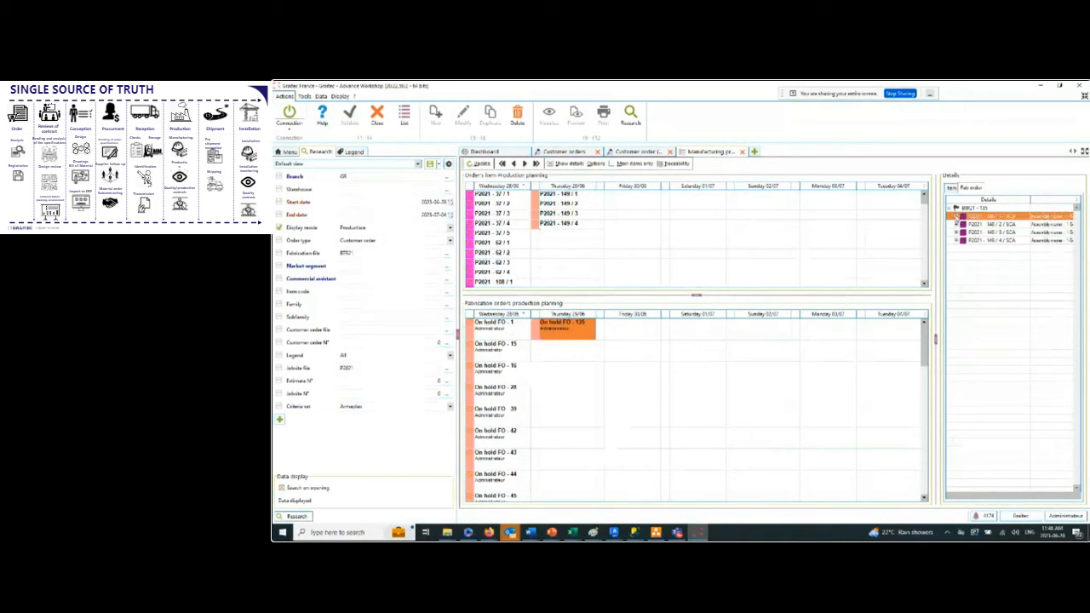
click(957, 217)
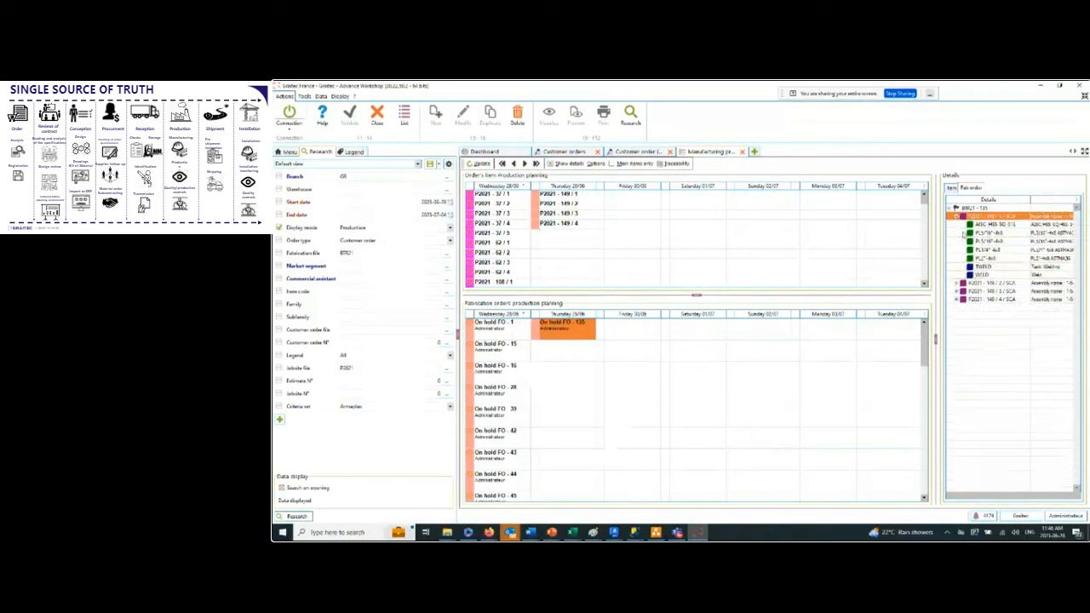
click(954, 218)
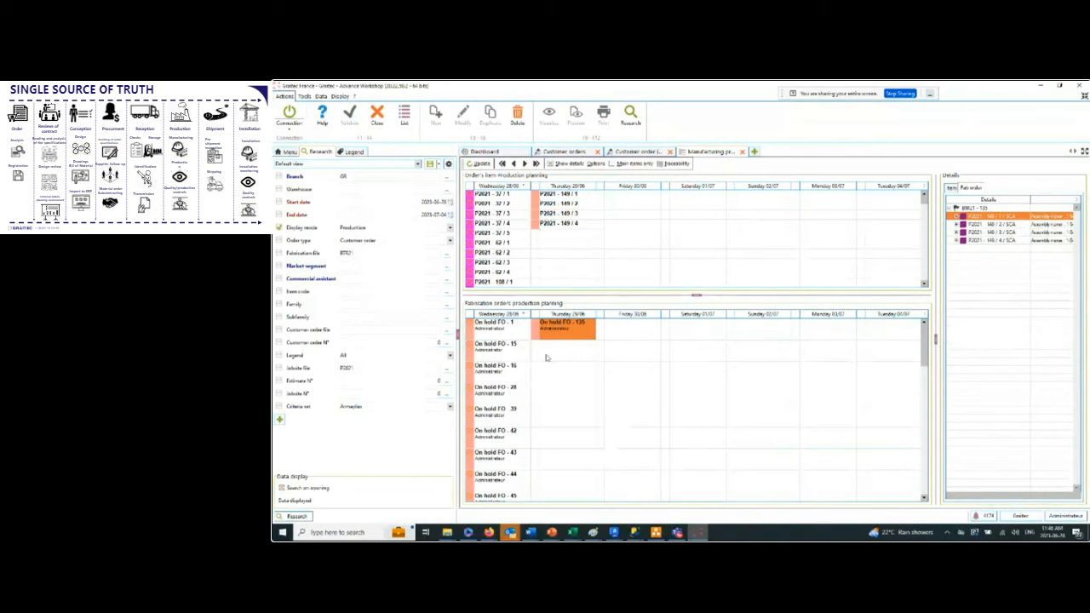
right_click(575, 329)
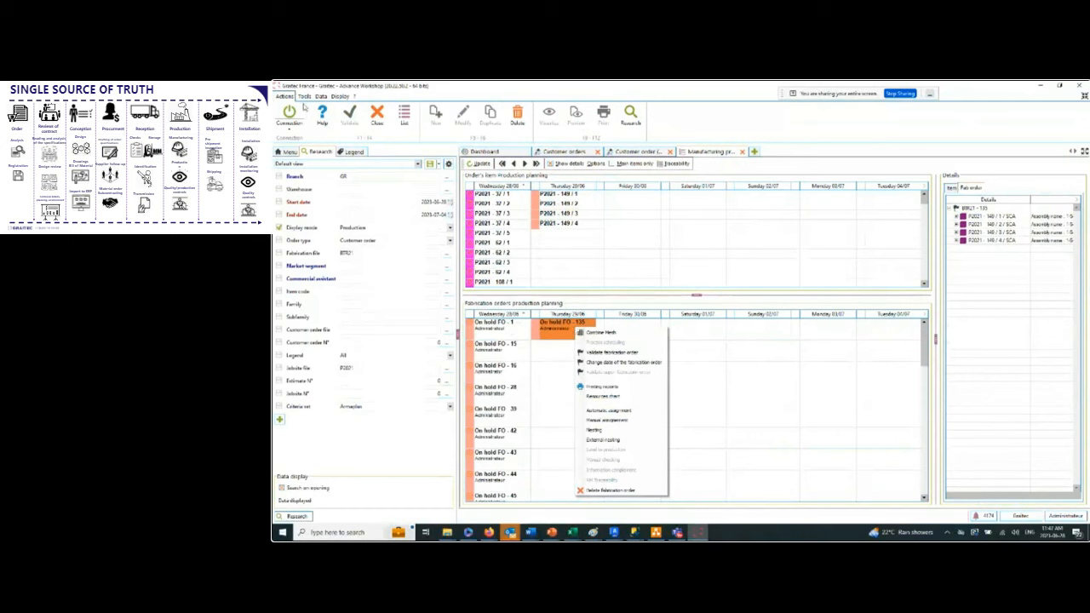
click(288, 156)
Open the overall production planning and examine the KALTENBACH workstation's load on 29/06.
click(289, 153)
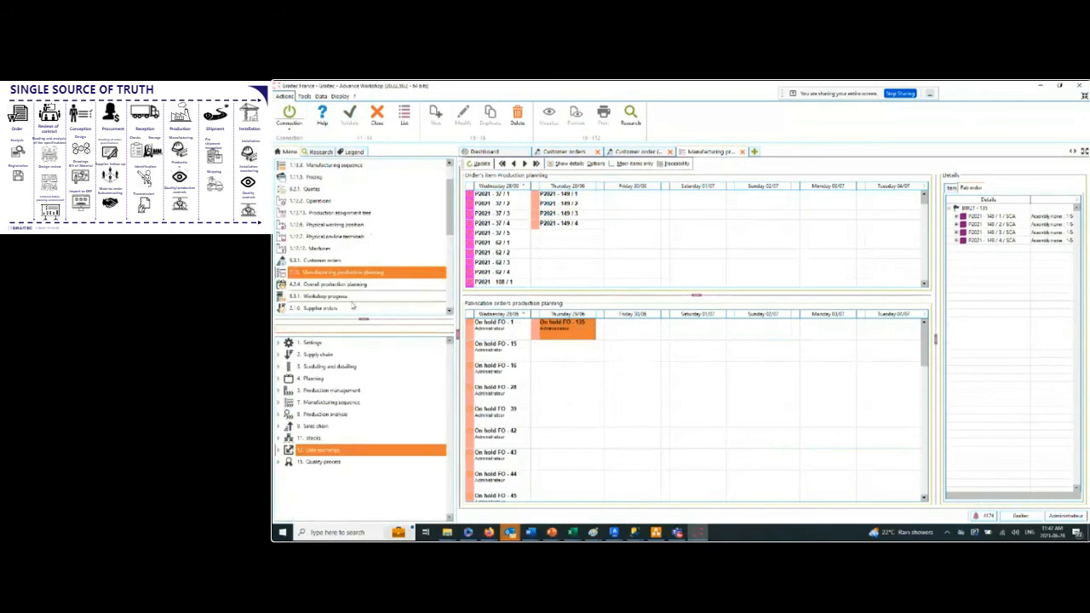
click(322, 288)
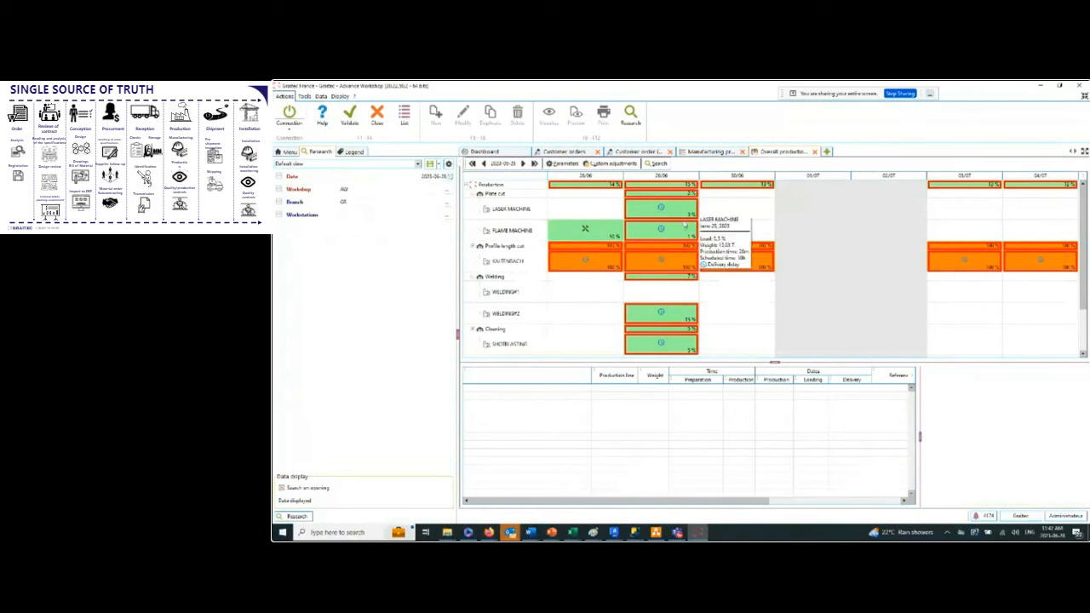
click(610, 265)
click(657, 265)
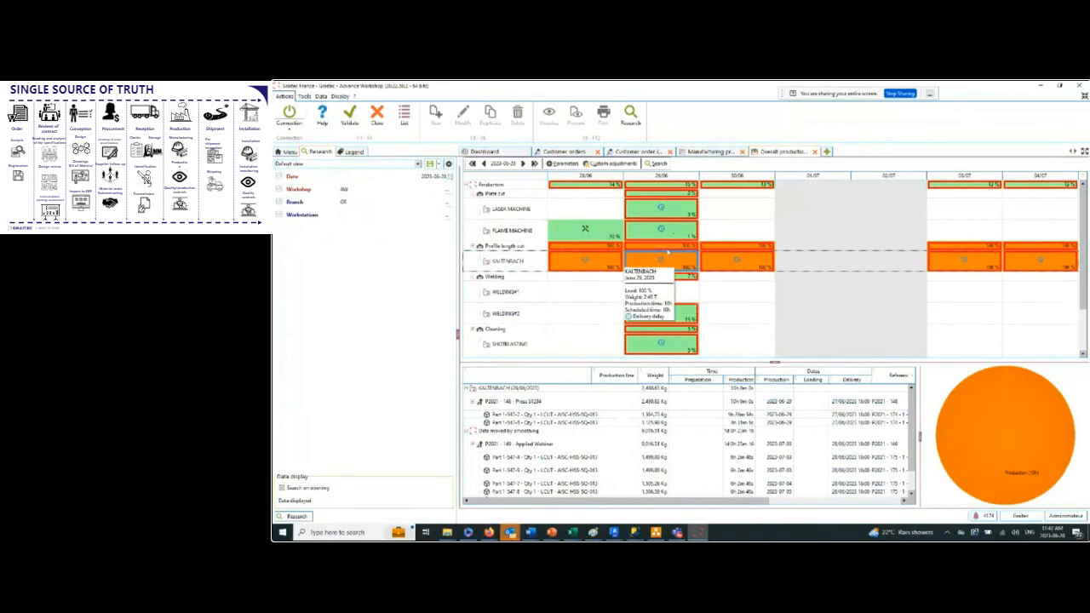
Open the planning parameters and show the smoothing type options for the KALTENBACH workstation.
click(574, 167)
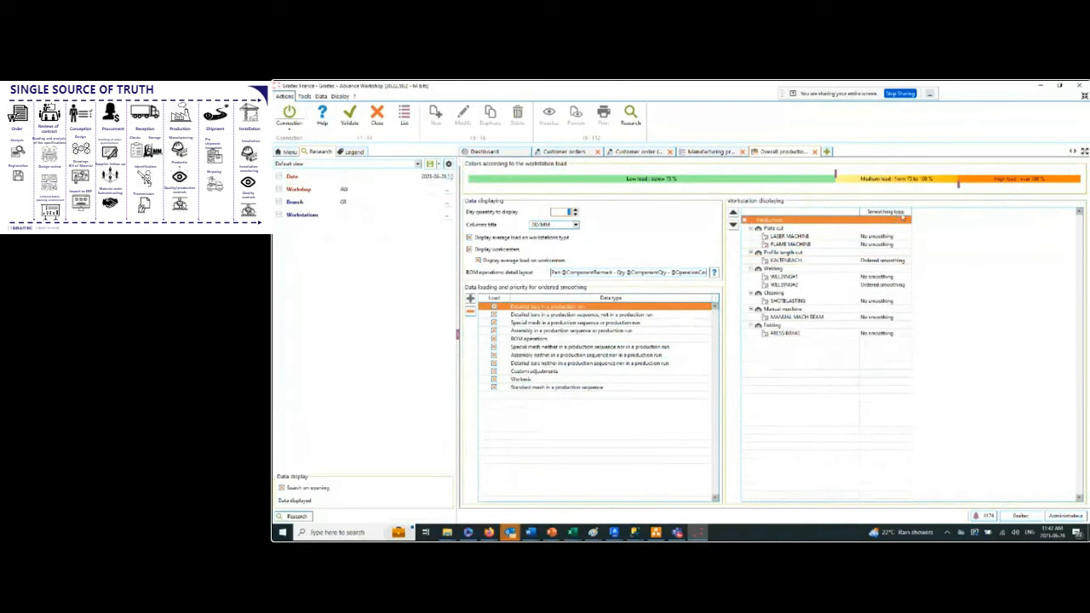
click(877, 262)
click(907, 260)
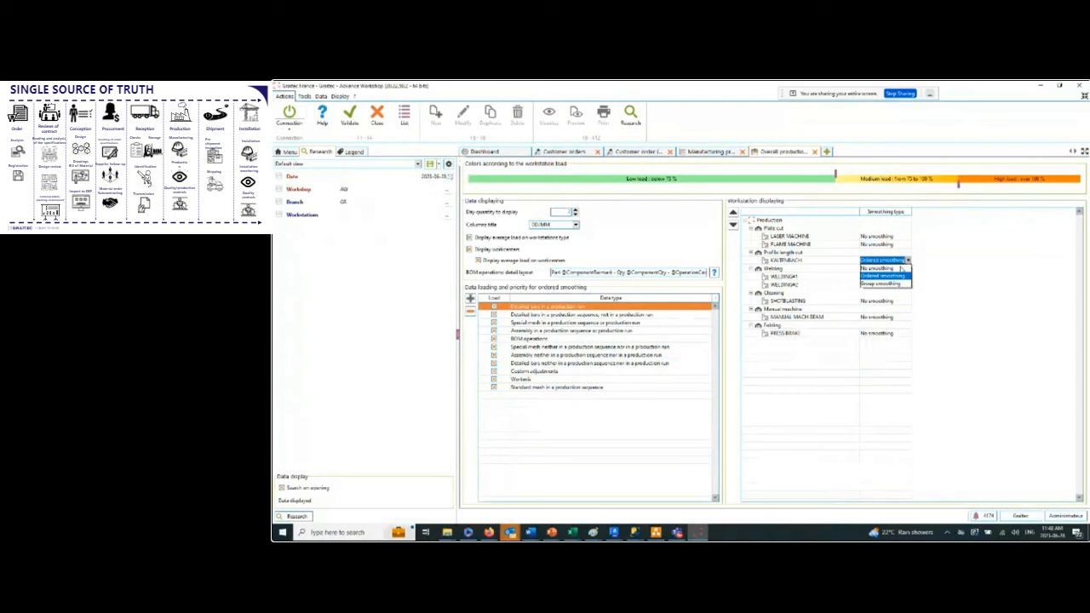
Set the KALTENBACH workstation's smoothing type to No smoothing and validate the planning parameters.
click(899, 268)
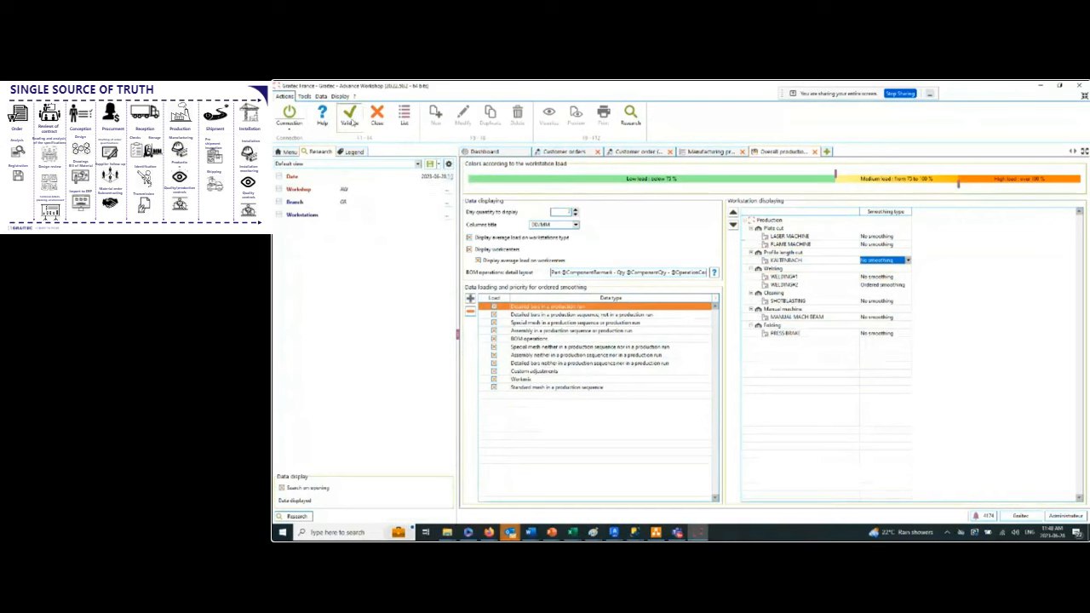
click(349, 119)
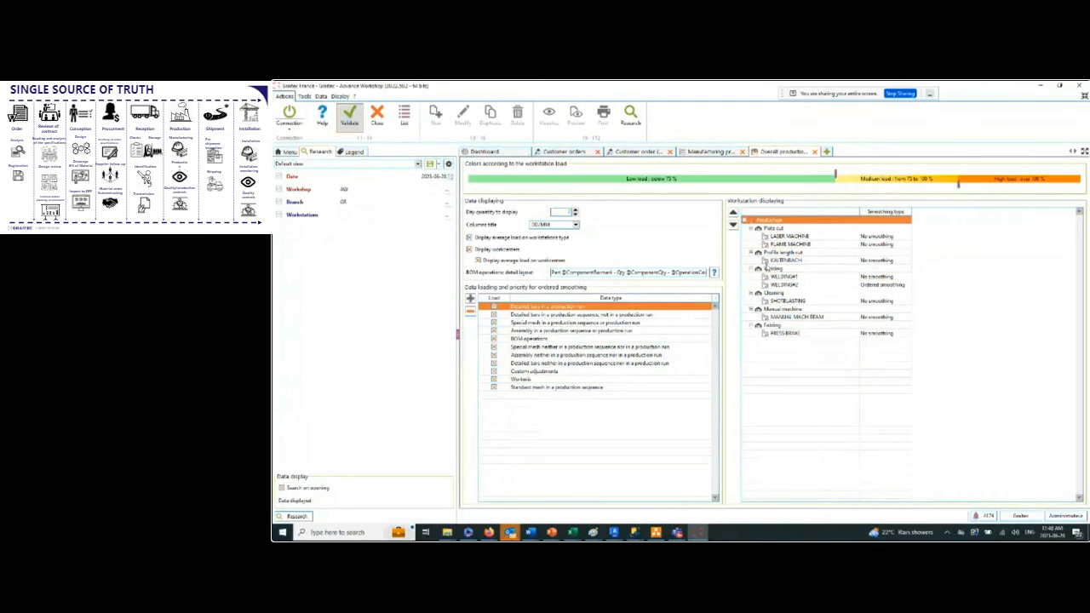
mouse_move(654, 263)
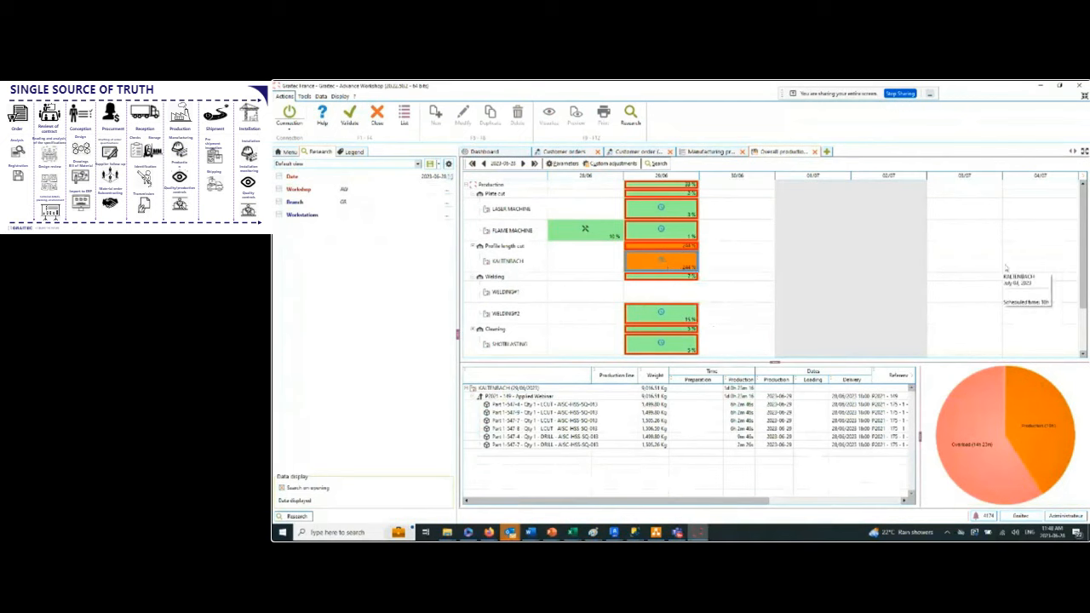
Apply a time coefficient that reduces the KALTENBACH workstation's load on 29/06, and reset that coefficient.
right_click(658, 264)
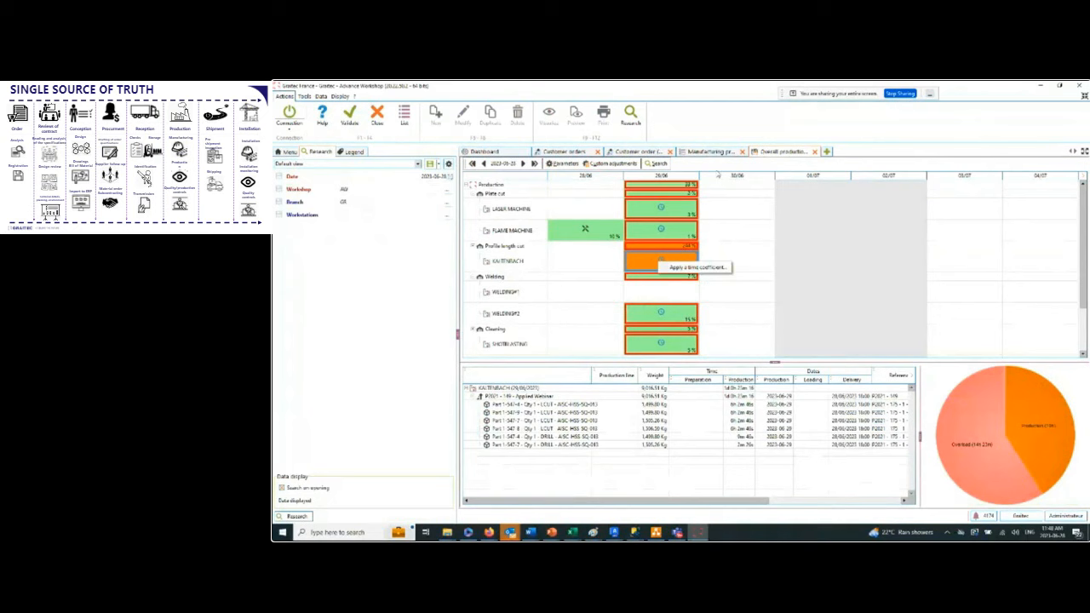
click(699, 269)
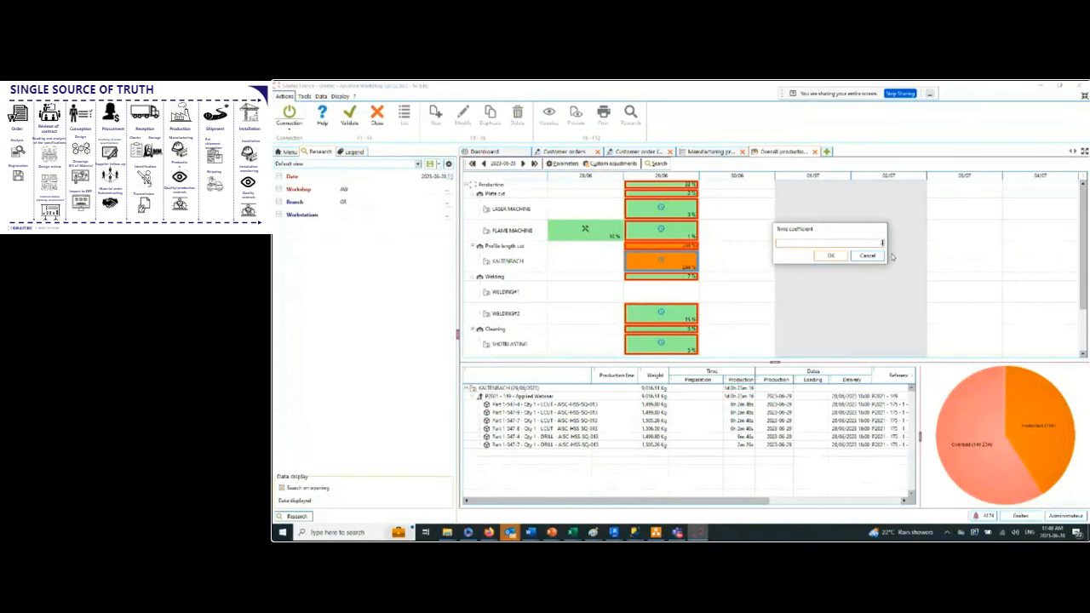
click(833, 255)
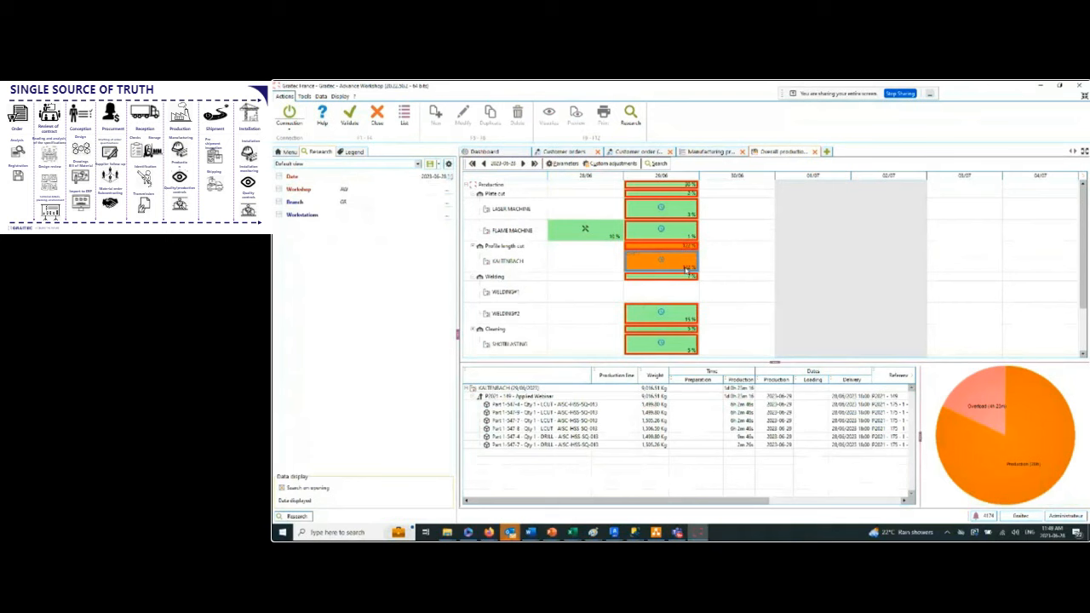
right_click(686, 269)
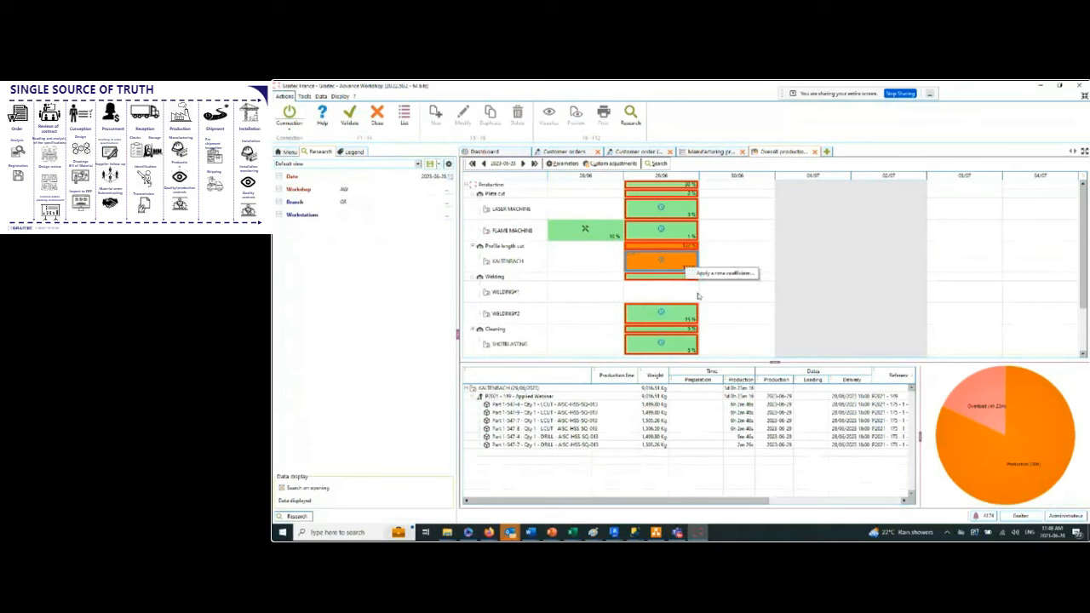
click(716, 274)
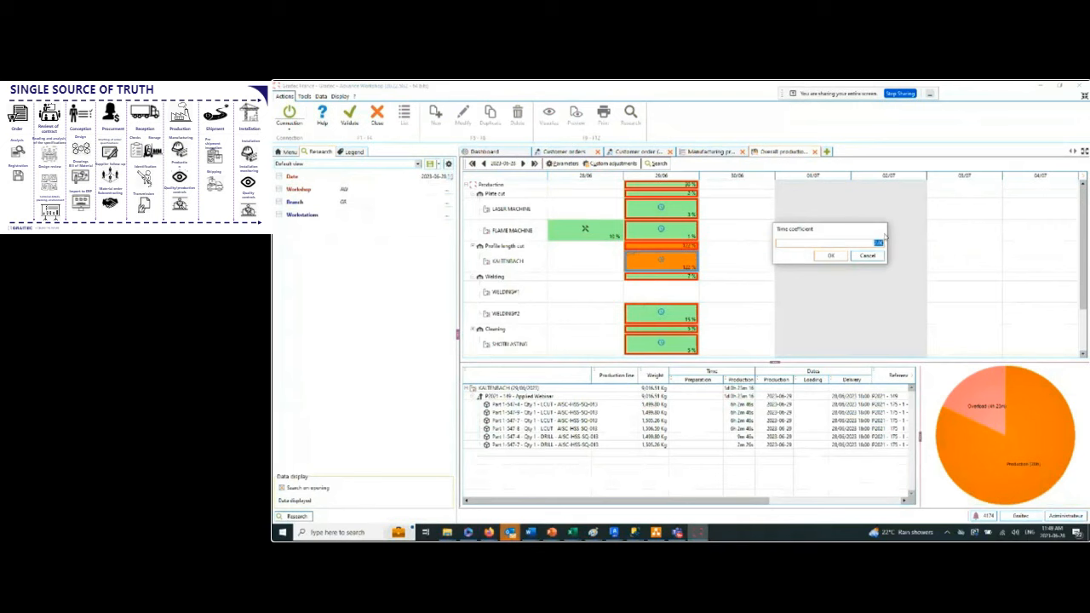
key(Return)
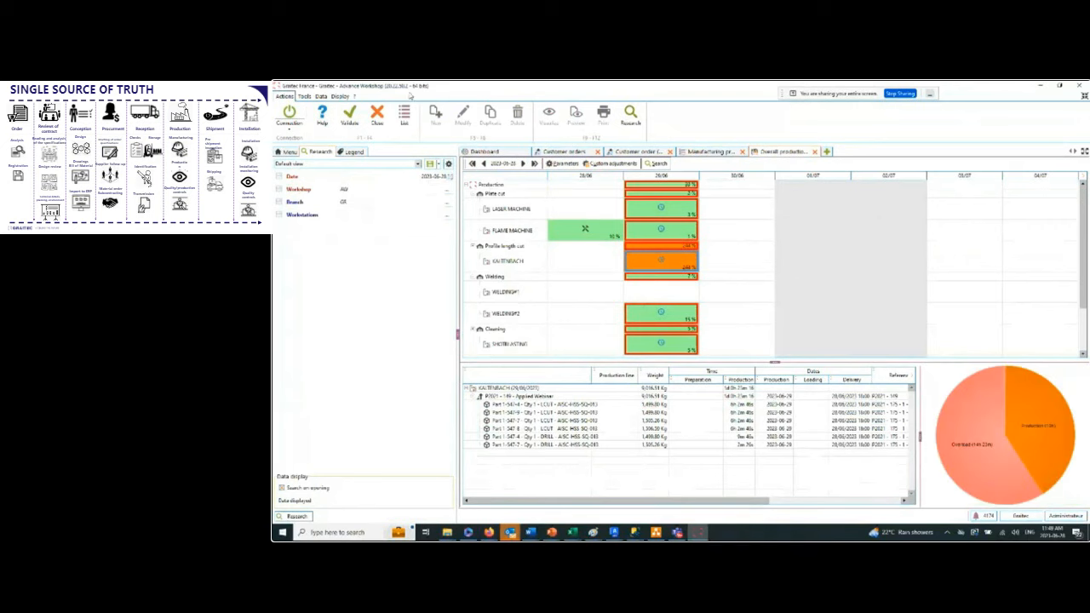
Set the KALTENBACH workstation's smoothing type to Ordered smoothing in the planning parameters and apply it.
click(564, 163)
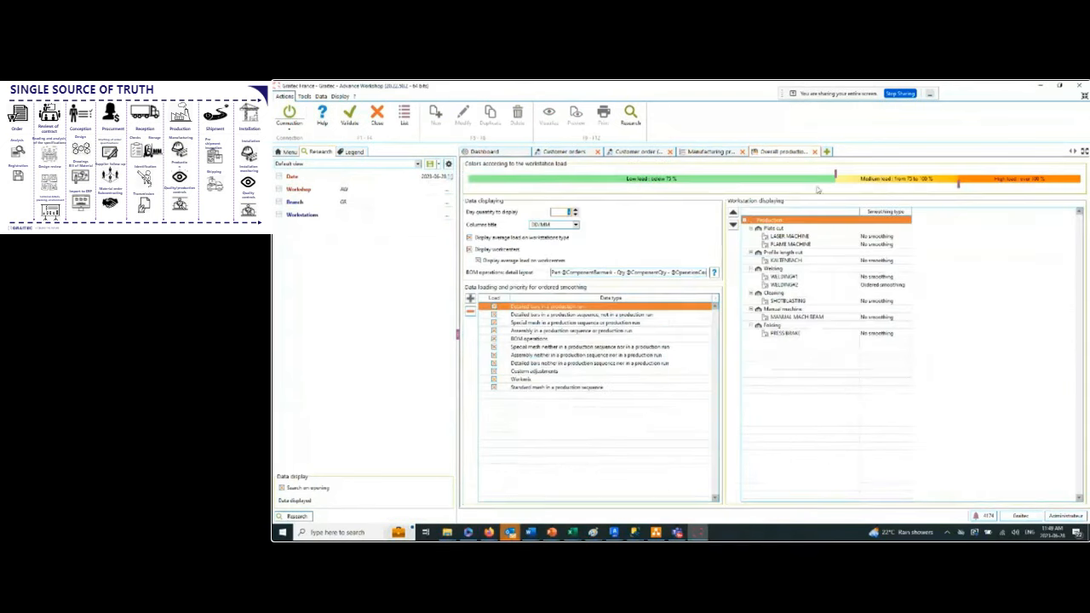
click(887, 262)
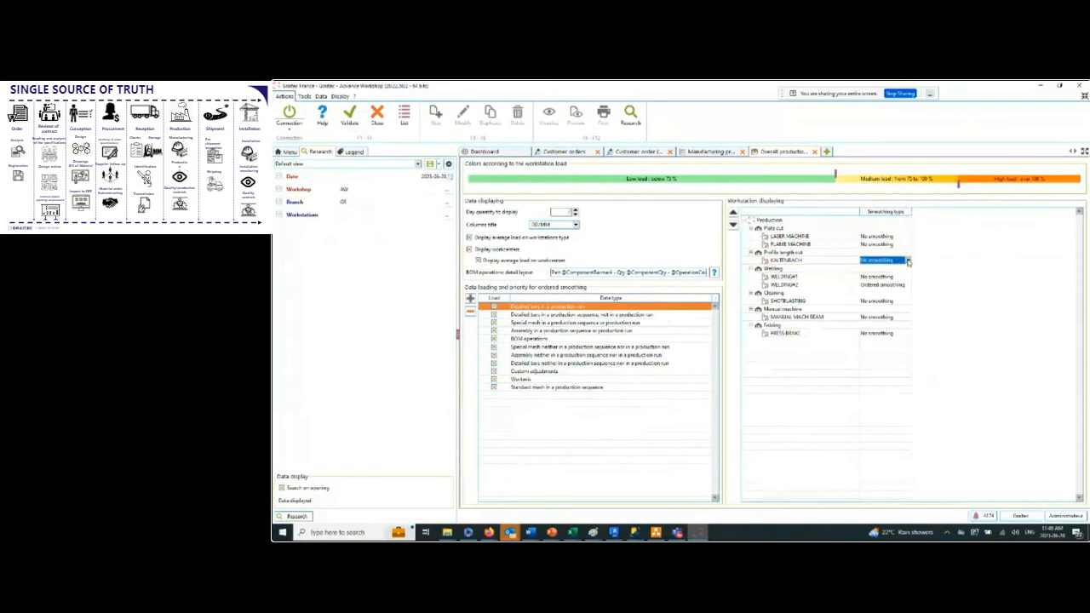
click(908, 261)
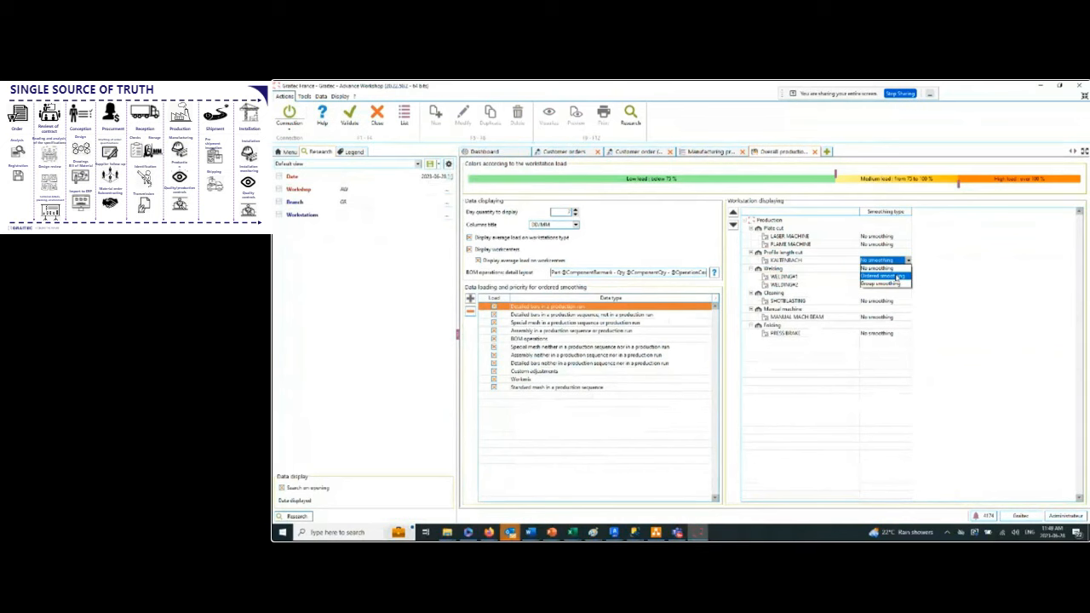
click(901, 278)
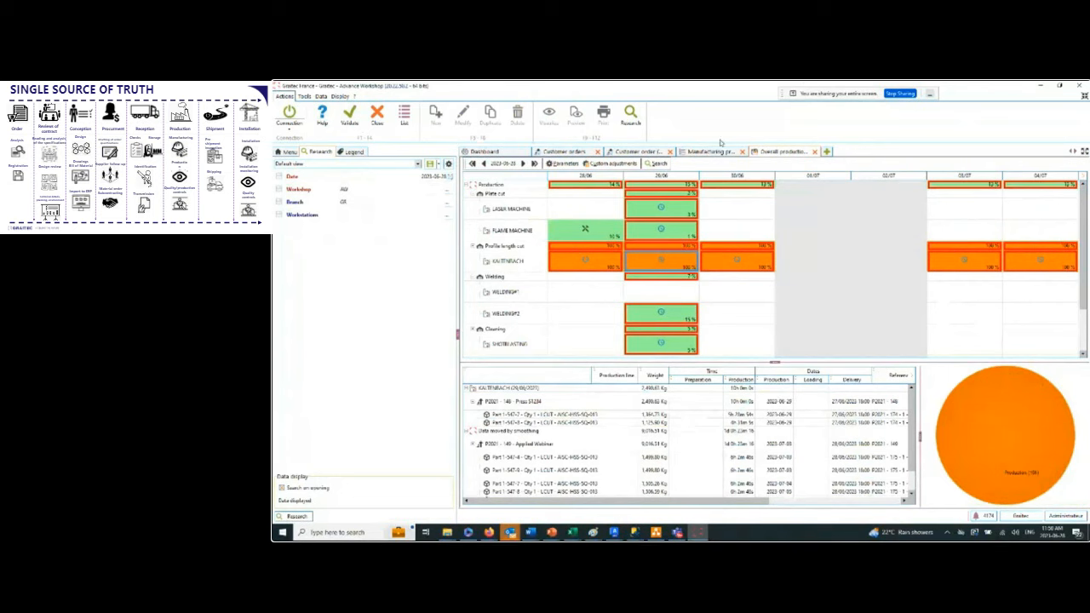
Compare the manufacturing planning with the smoothed KALTENBACH load, and examine the FLAME MACHINE load on 28/06.
click(712, 151)
click(782, 153)
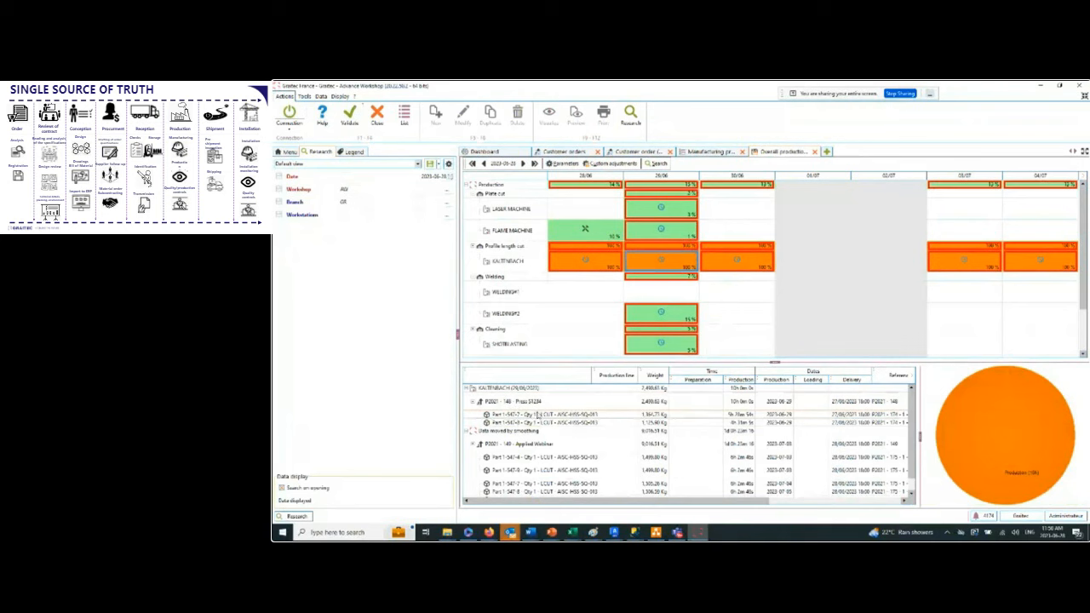
mouse_move(684, 267)
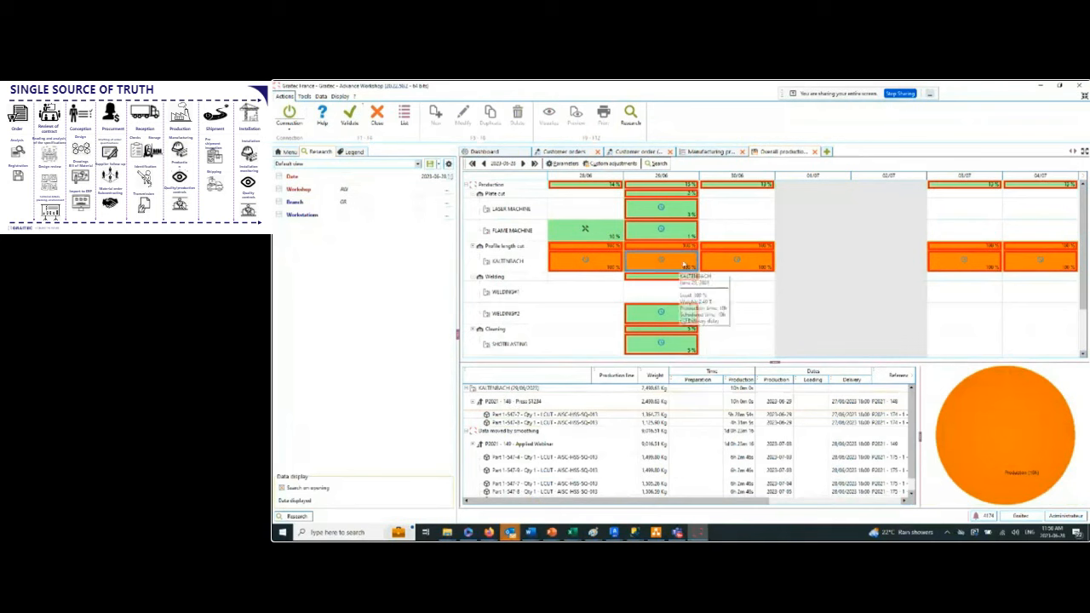
click(584, 230)
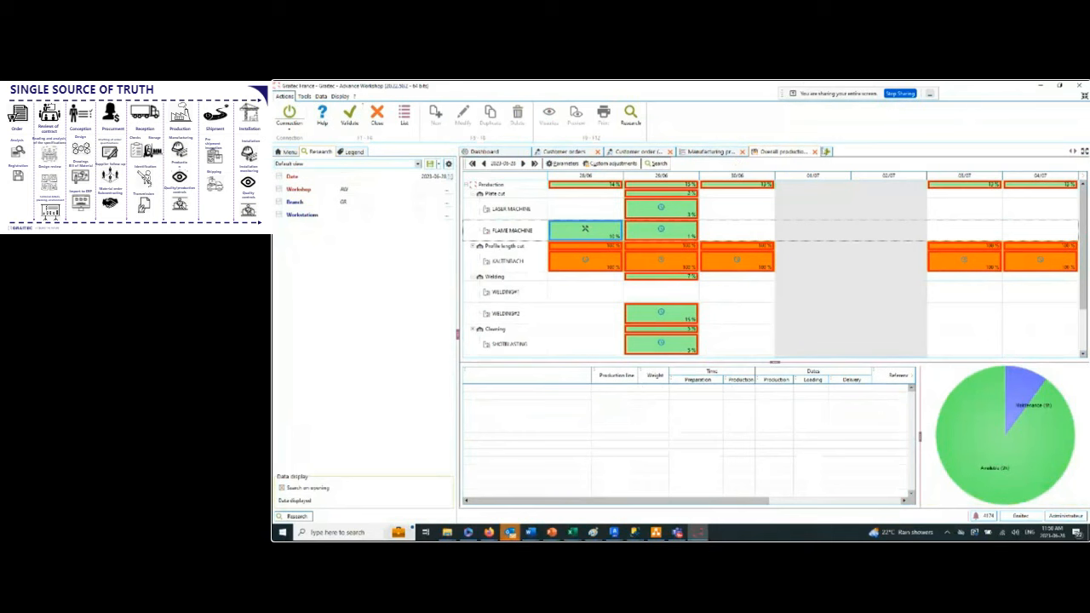
Close the overall production planning and run the automatic assignment for the fabrication order planned on Thursday 29/06.
click(816, 153)
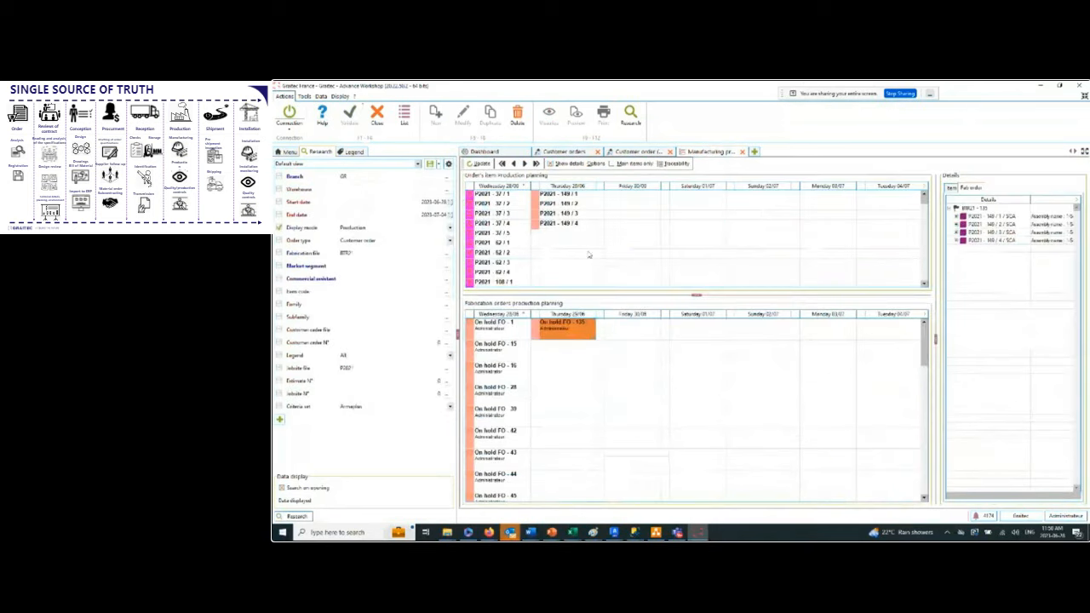
right_click(579, 332)
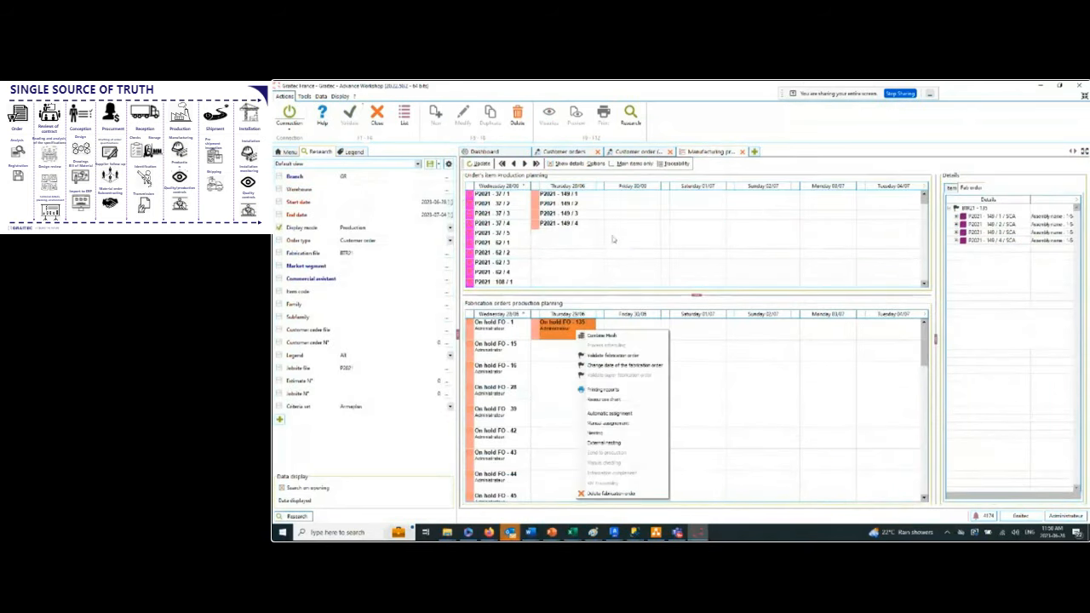
click(621, 416)
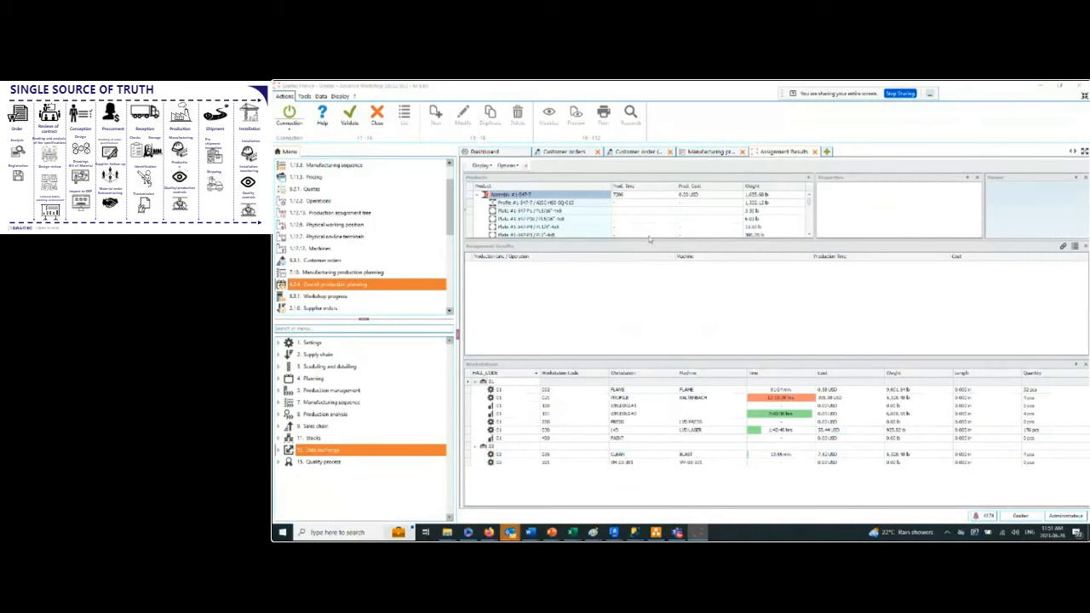
Enlarge the products list, assign the first assembly to the WELDING#1 production line and expand that line's operations.
drag(648, 241, 649, 260)
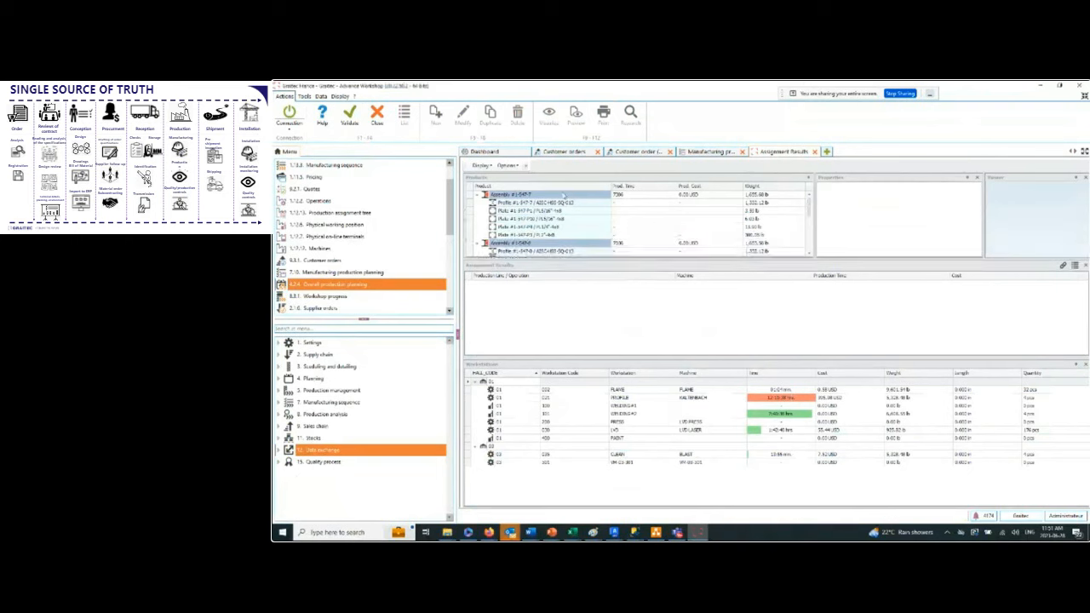
click(543, 196)
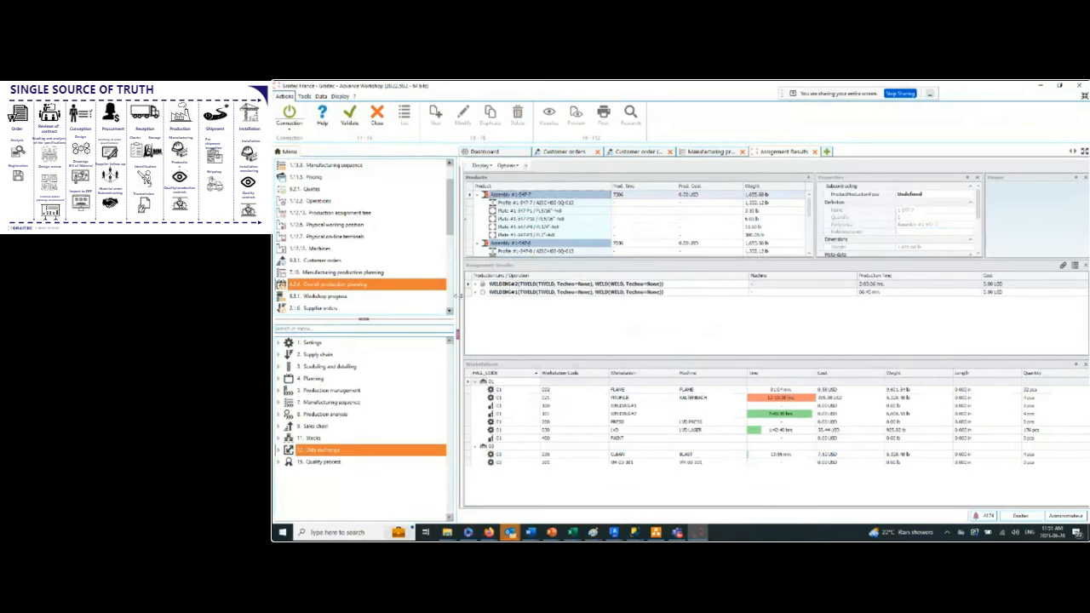
click(488, 293)
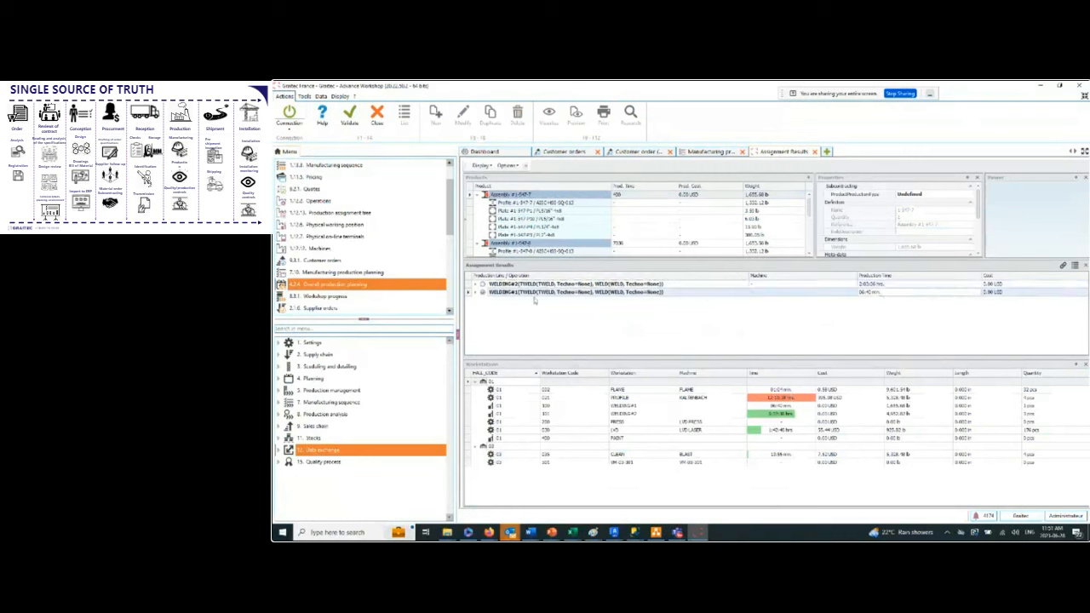
click(474, 293)
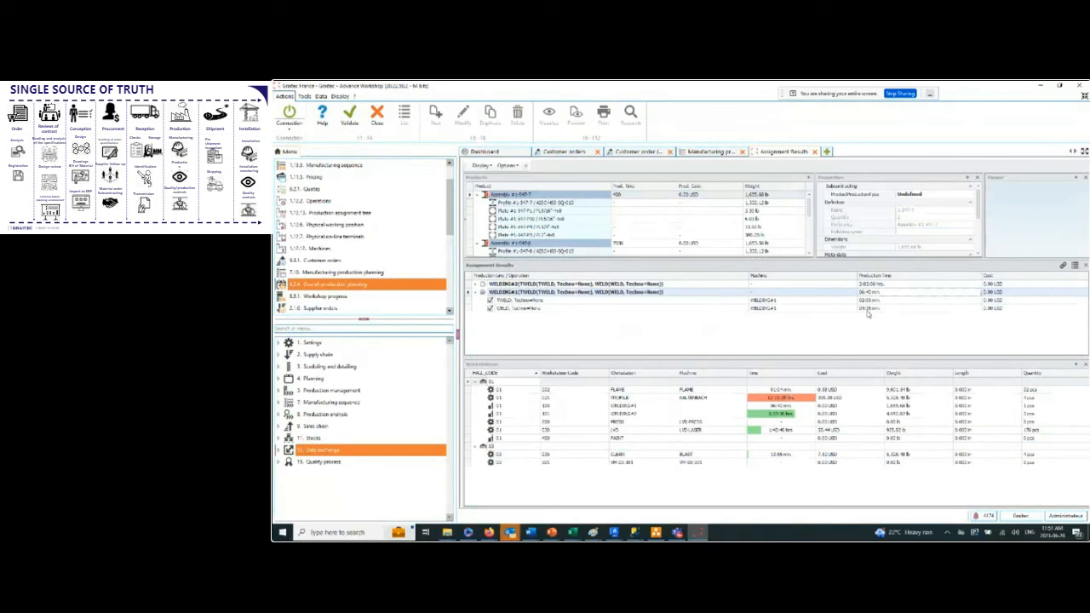
Assign the first assembly to the WELDING#2 production line and compare both lines' welding operation times.
click(484, 284)
click(474, 285)
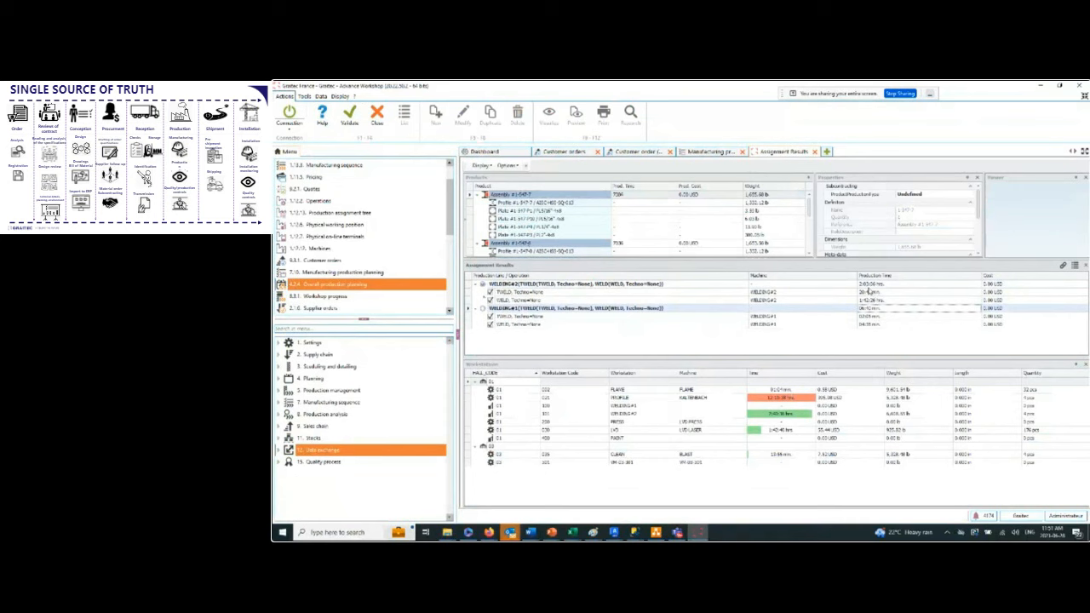
click(870, 304)
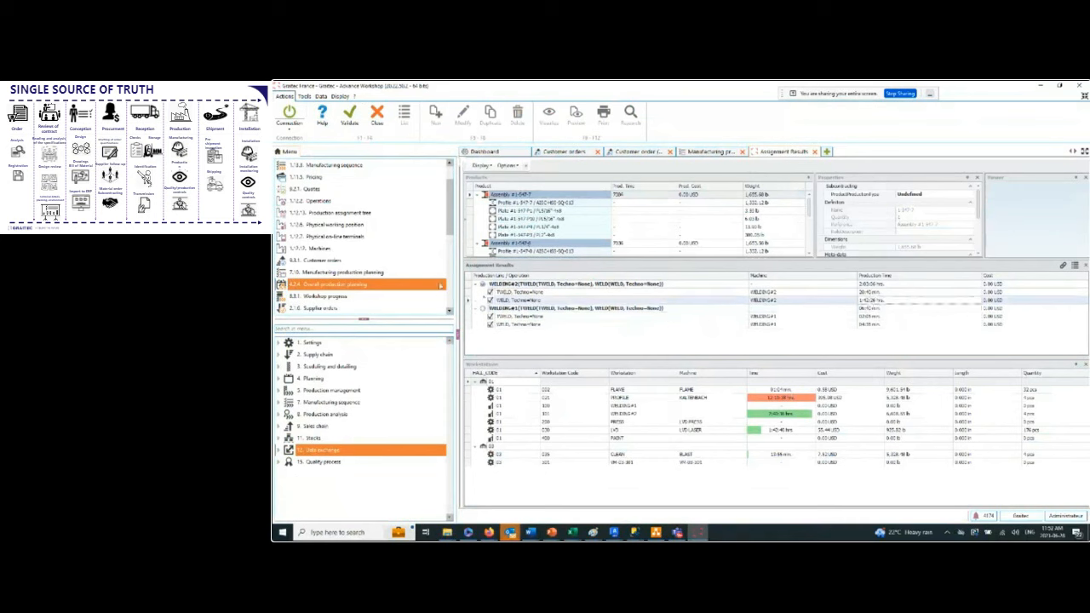
click(478, 285)
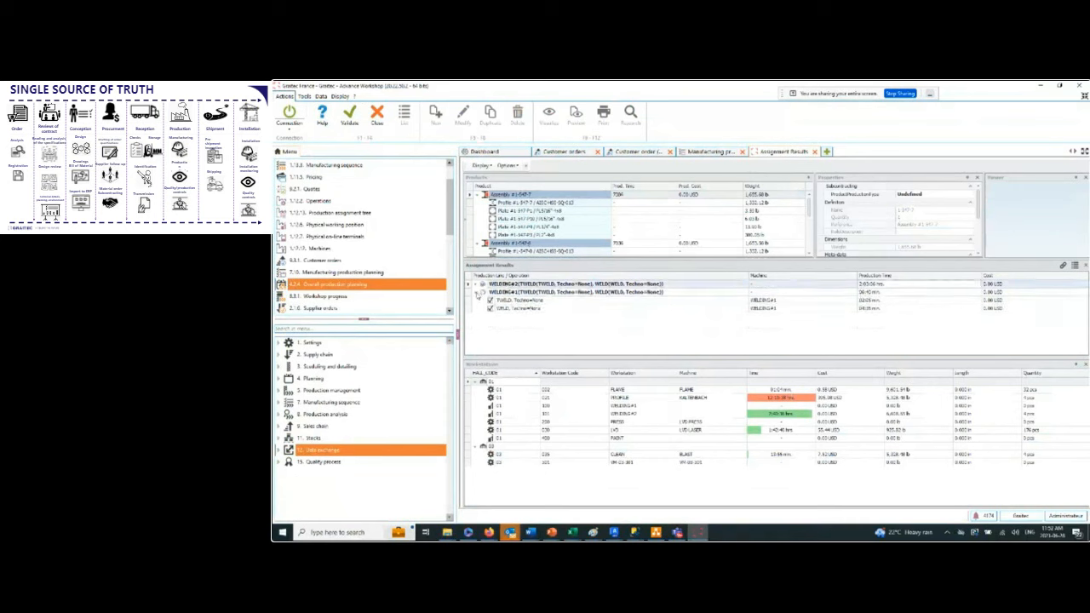
click(478, 293)
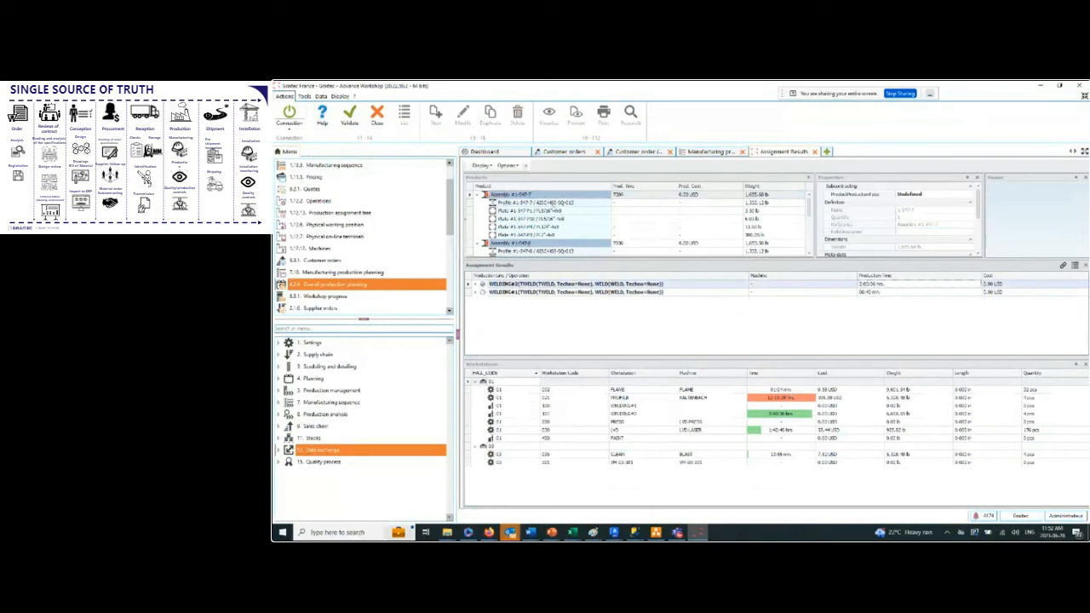
Examine the assigned production lines of the first assembly's first plate and of its profile, including the profile's individual operations.
click(552, 210)
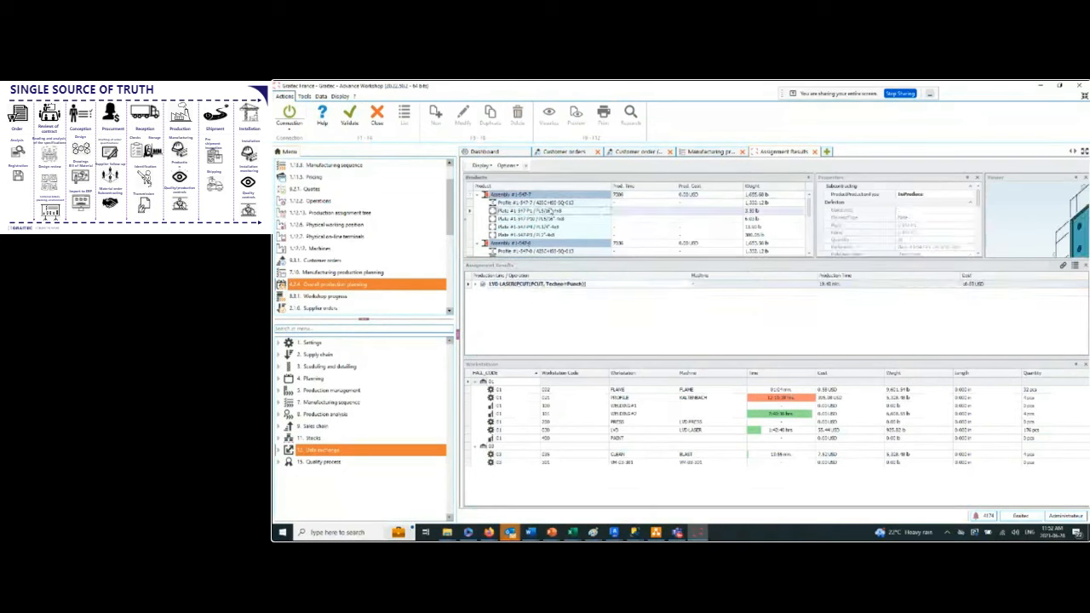
click(552, 203)
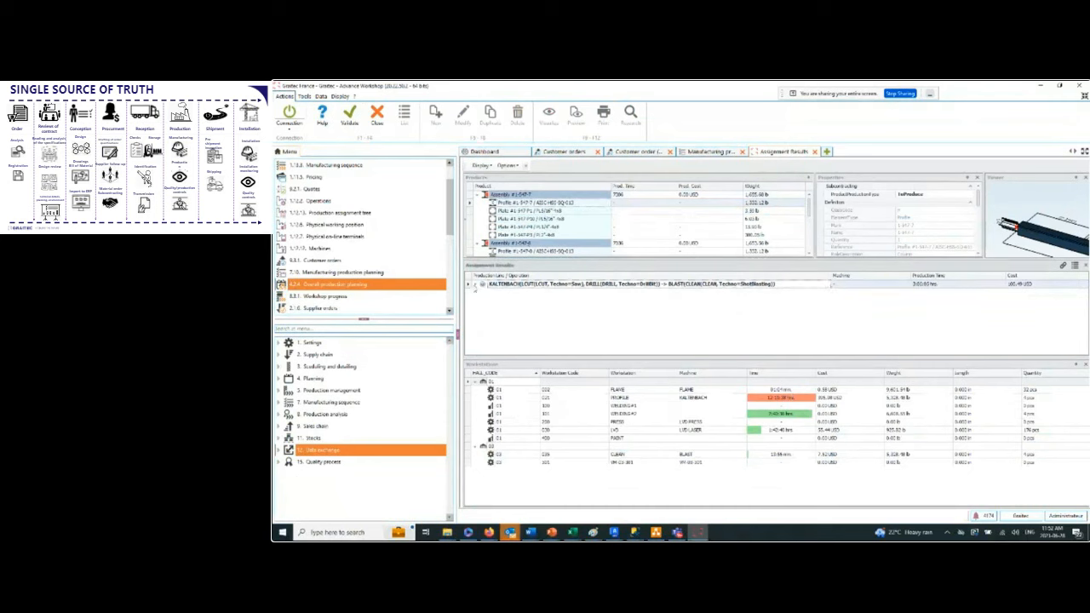
click(472, 285)
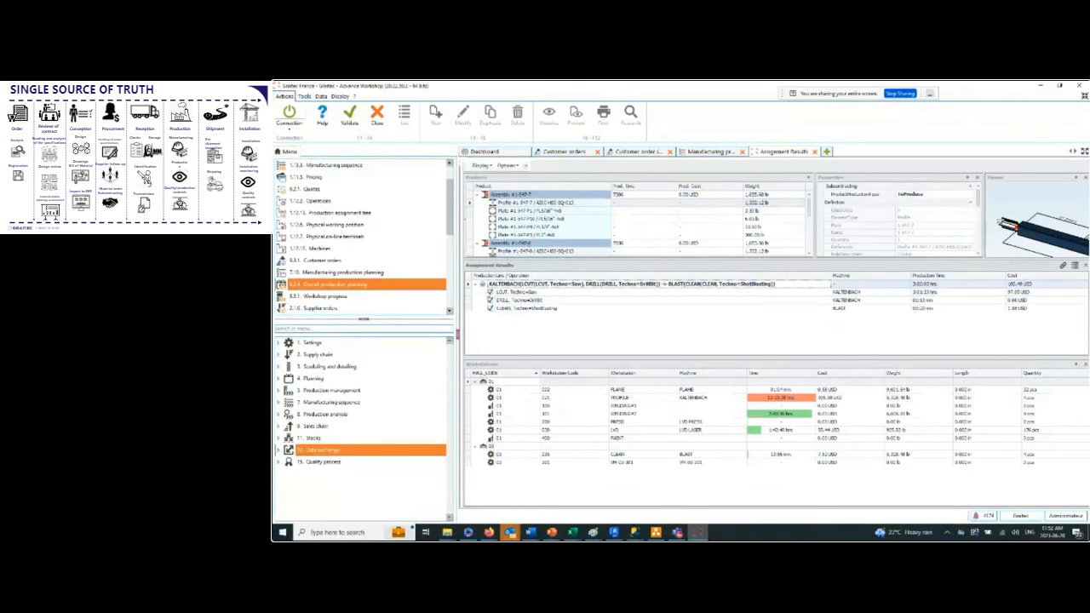
click(490, 292)
click(490, 293)
click(479, 287)
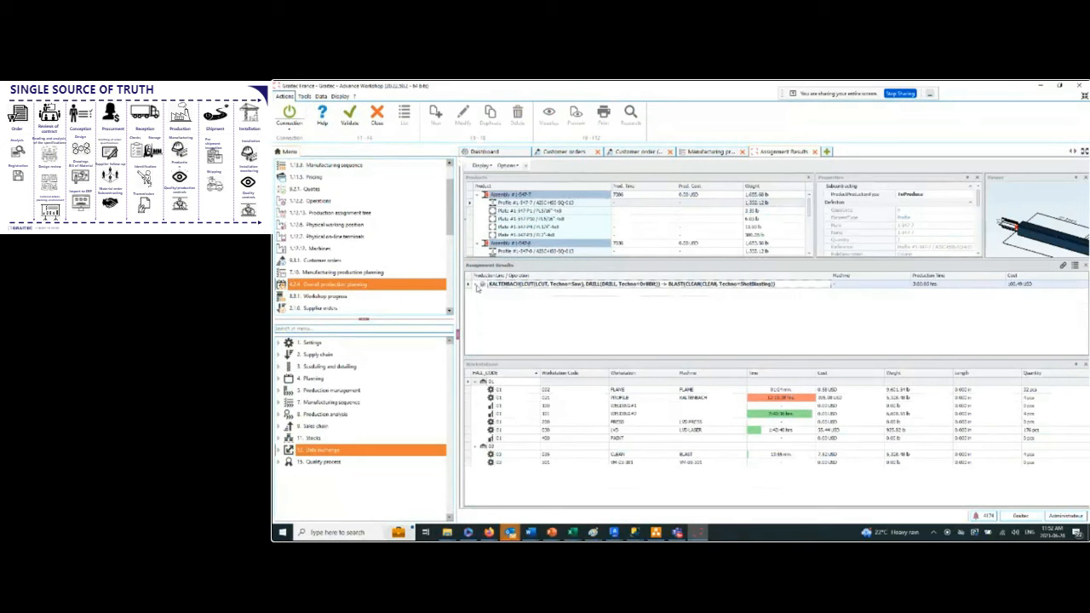
Show the production type options for the first assembly and examine the profile in the 3D viewer.
click(584, 203)
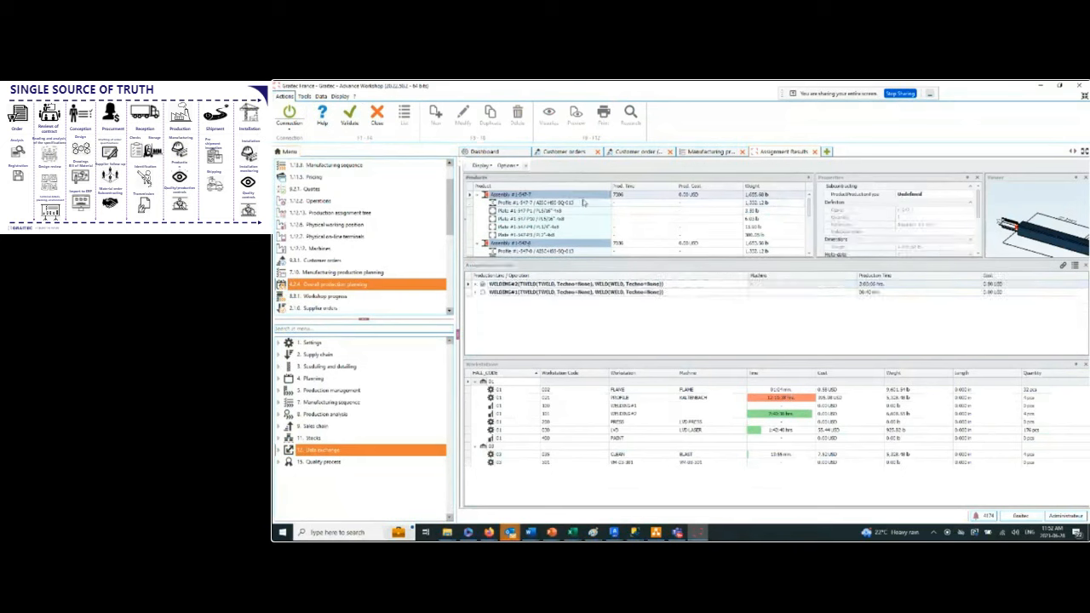
click(970, 196)
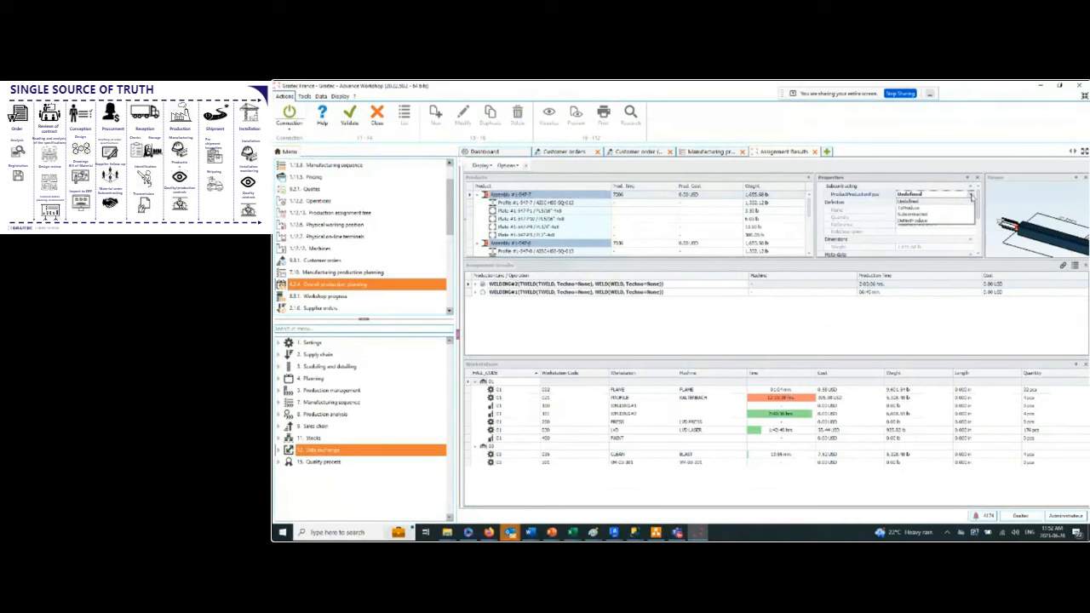
click(972, 196)
scroll(1031, 213, down, 3)
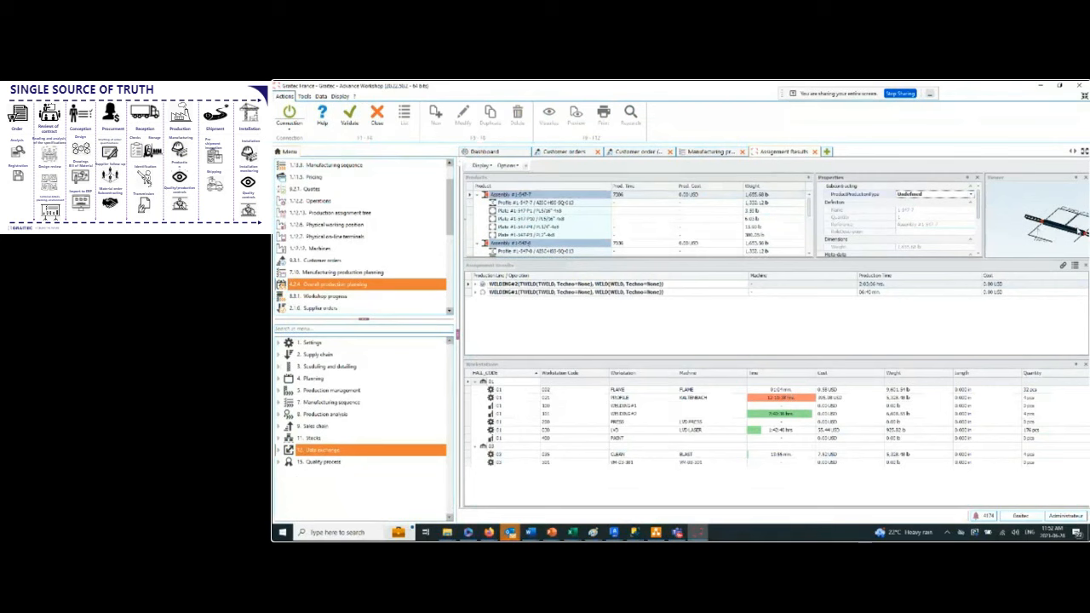
Switch the first assembly to the WELDING#1 production line and back to WELDING#2, and close the assignment results.
scroll(1075, 239, up, 3)
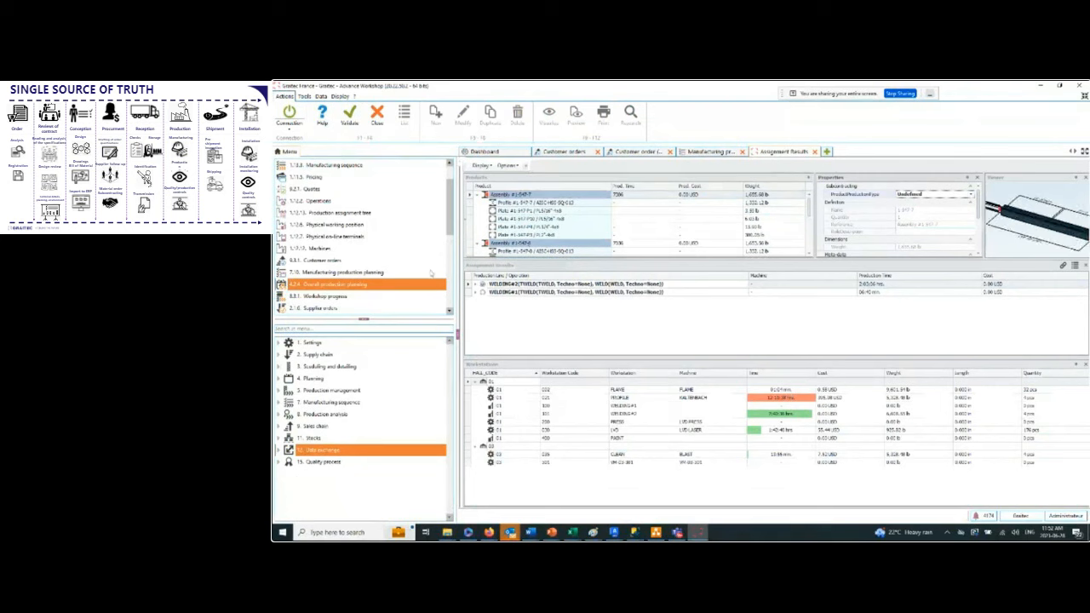
click(483, 292)
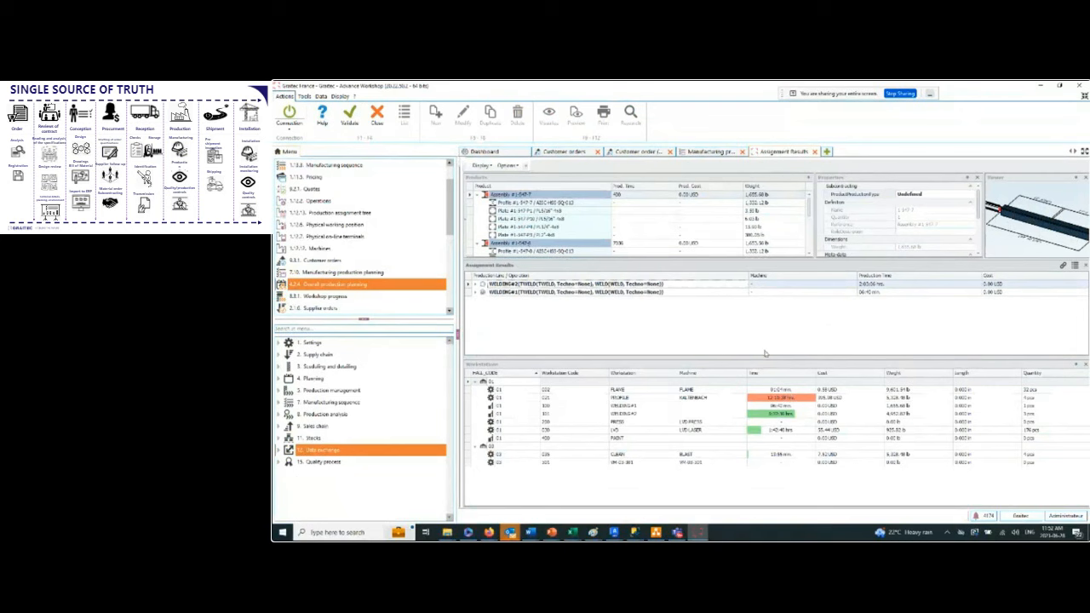
click(483, 285)
click(814, 152)
click(697, 334)
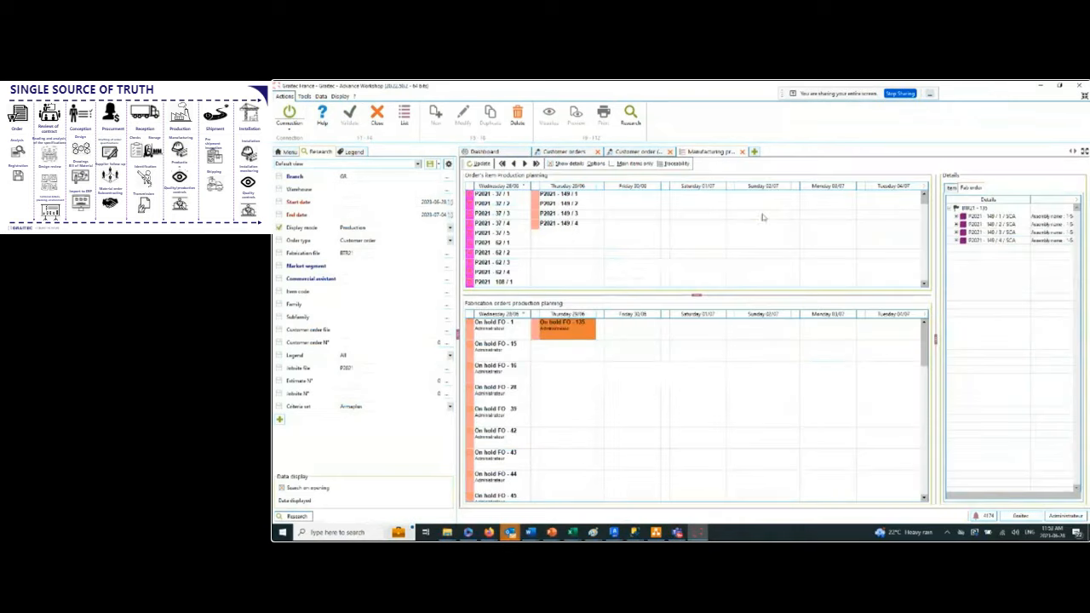
Run automatic nesting on Thursday 29/06's on-hold fabrication order, with infinite quantity enabled for both HSS stock bars.
right_click(560, 329)
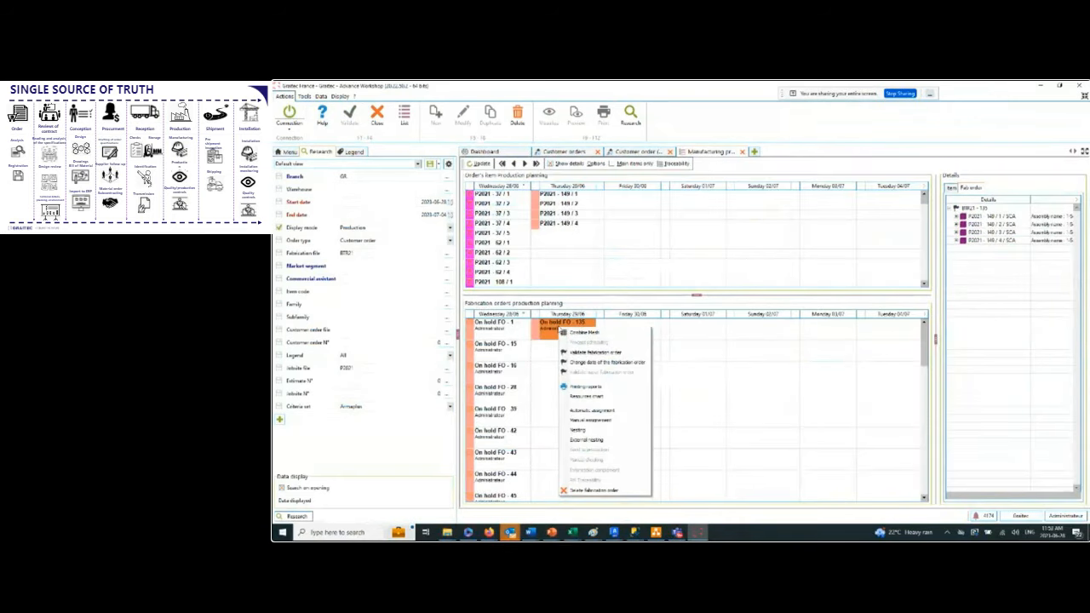
click(584, 431)
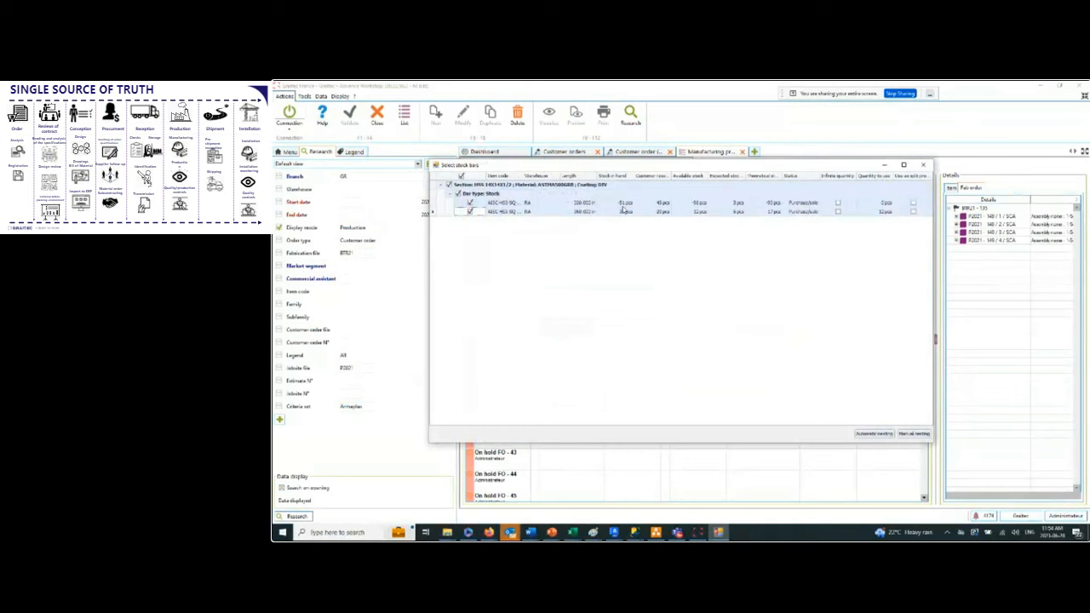
click(838, 203)
click(839, 202)
click(838, 211)
click(890, 435)
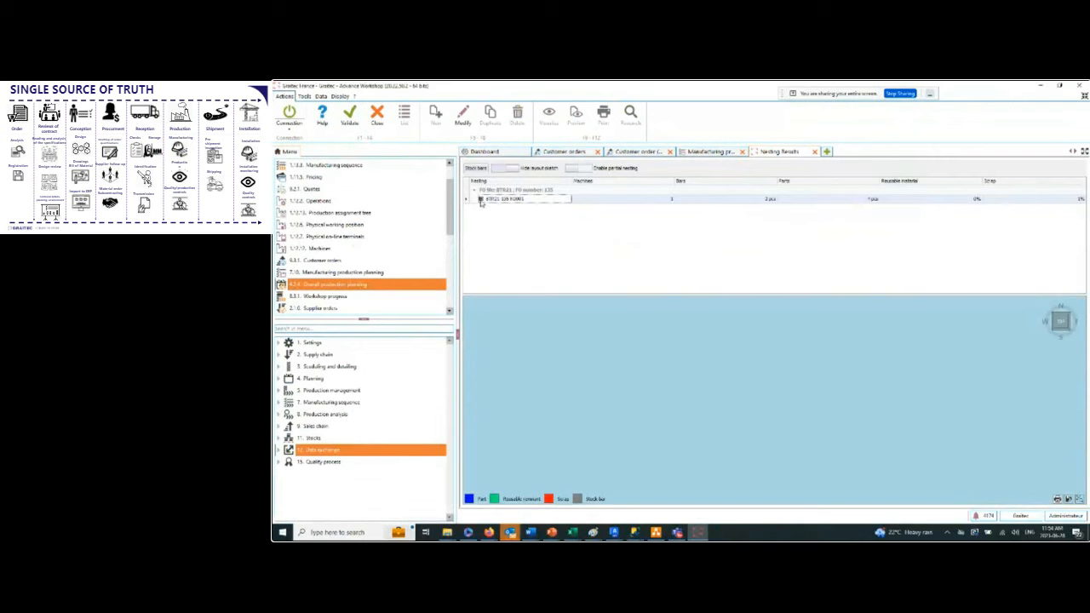
Expand the nesting result down to the KALTENBACH bar's parts and enlarge the list to show all its parts.
click(480, 198)
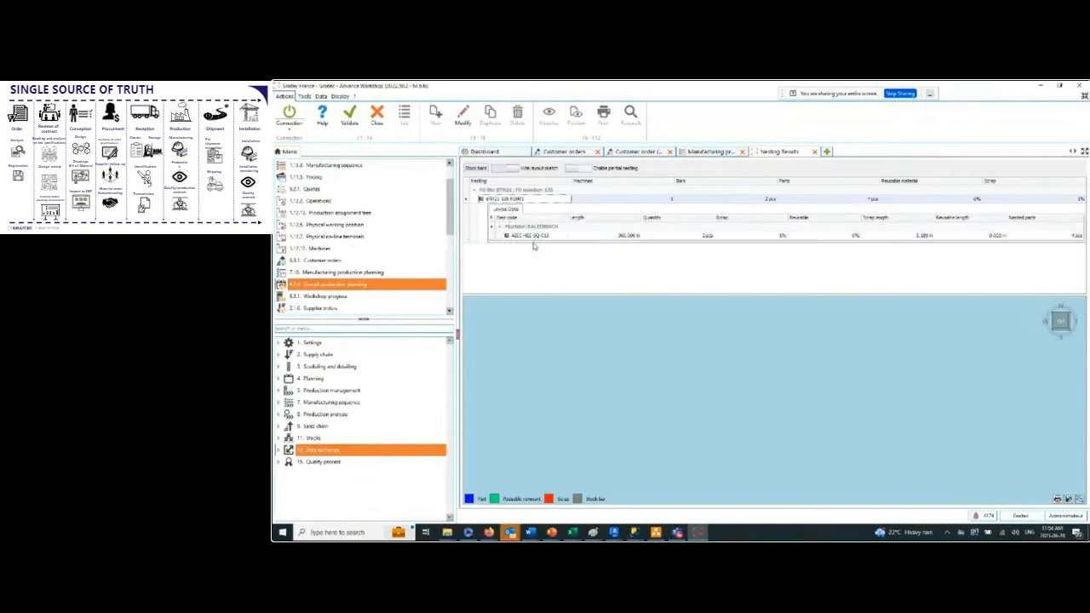
click(507, 236)
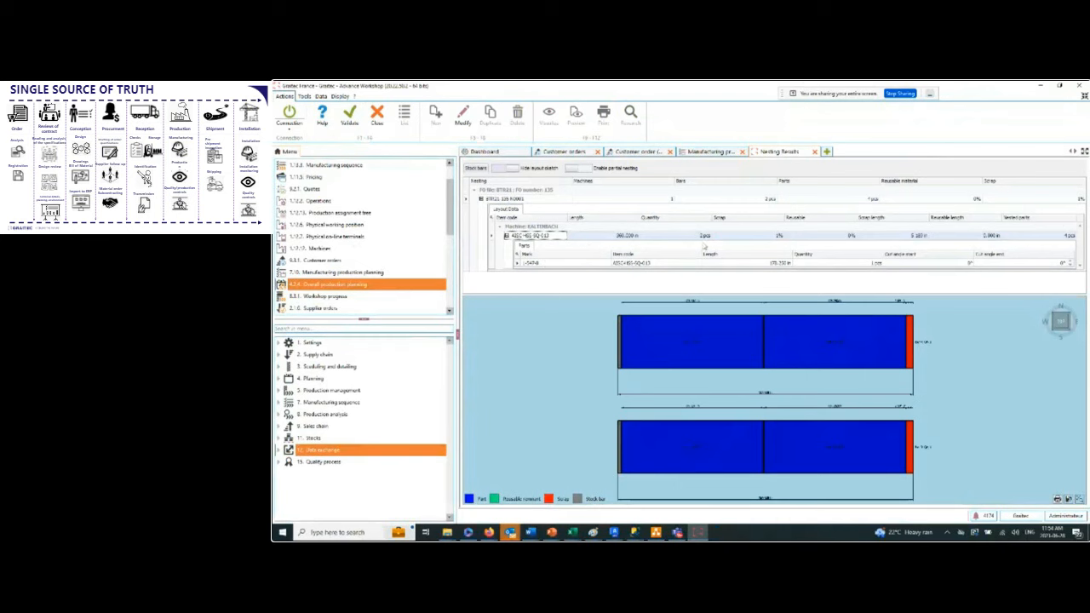
click(638, 275)
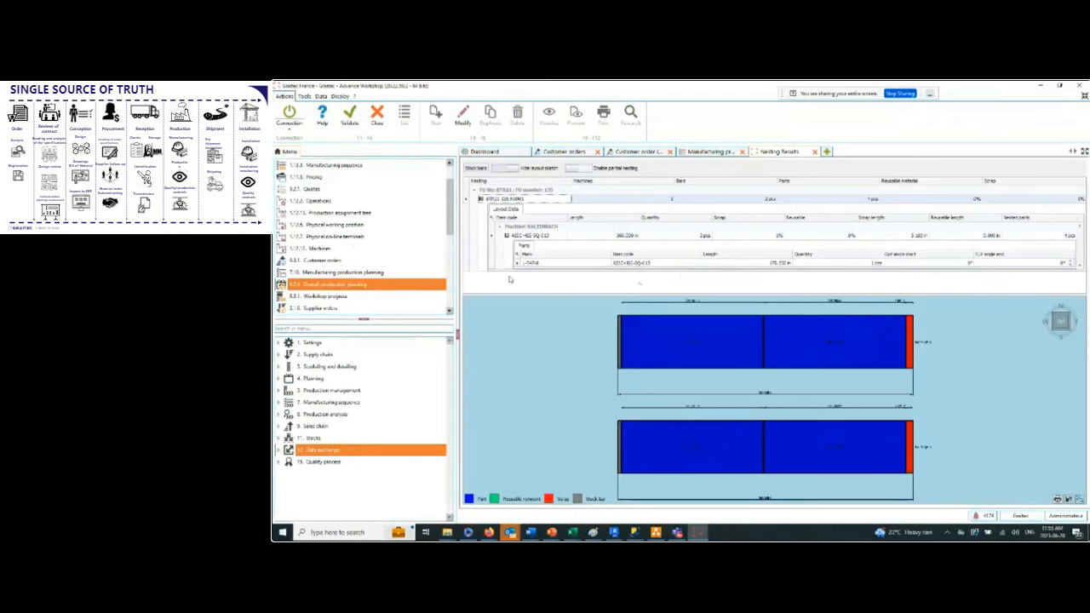
drag(514, 295, 519, 310)
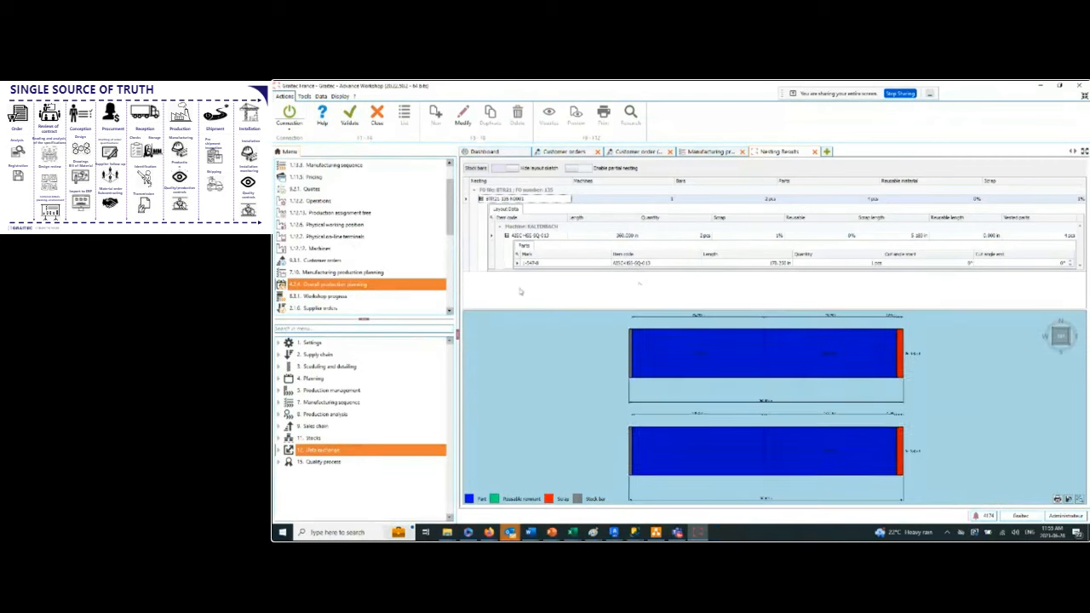
drag(518, 271, 523, 296)
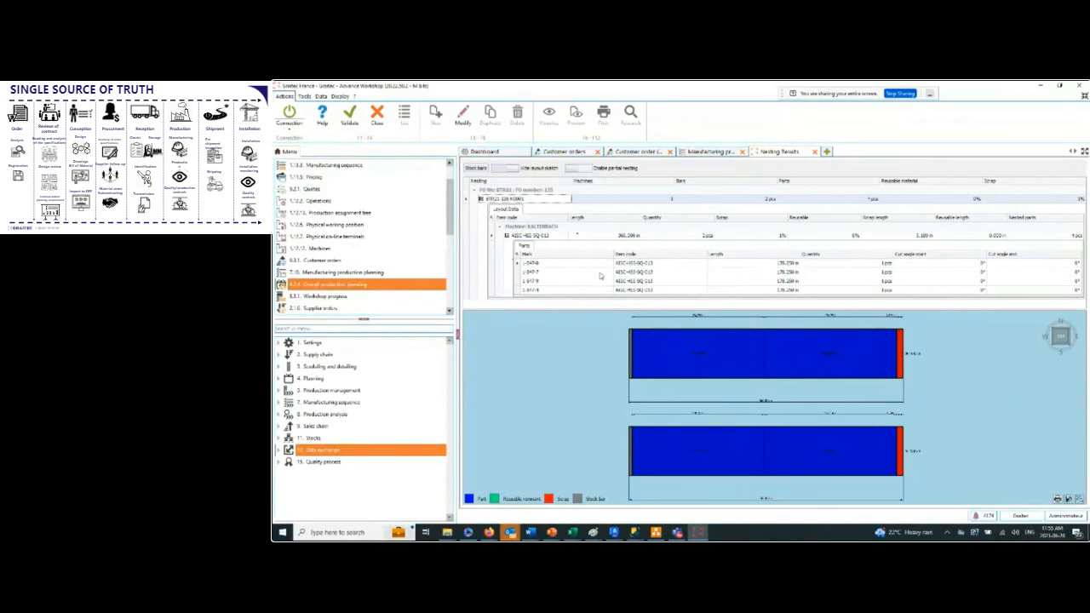
Examine the part lengths and the scrap at the end of the first nested bar in the layout sketch.
scroll(917, 372, up, 4)
scroll(894, 380, down, 7)
scroll(890, 341, up, 9)
scroll(890, 332, up, 2)
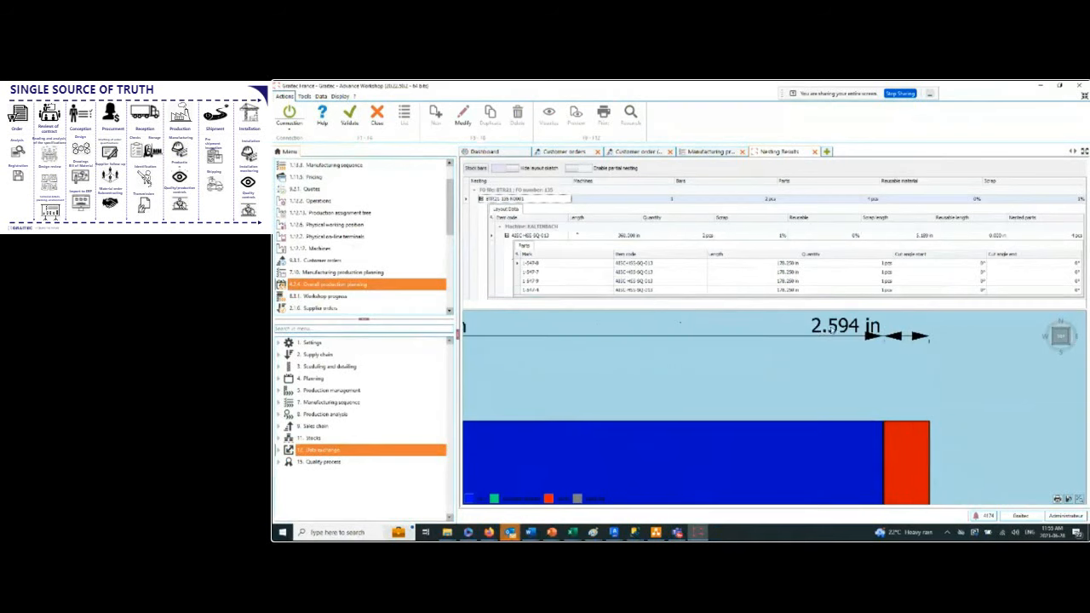
scroll(831, 331, down, 5)
scroll(669, 354, up, 5)
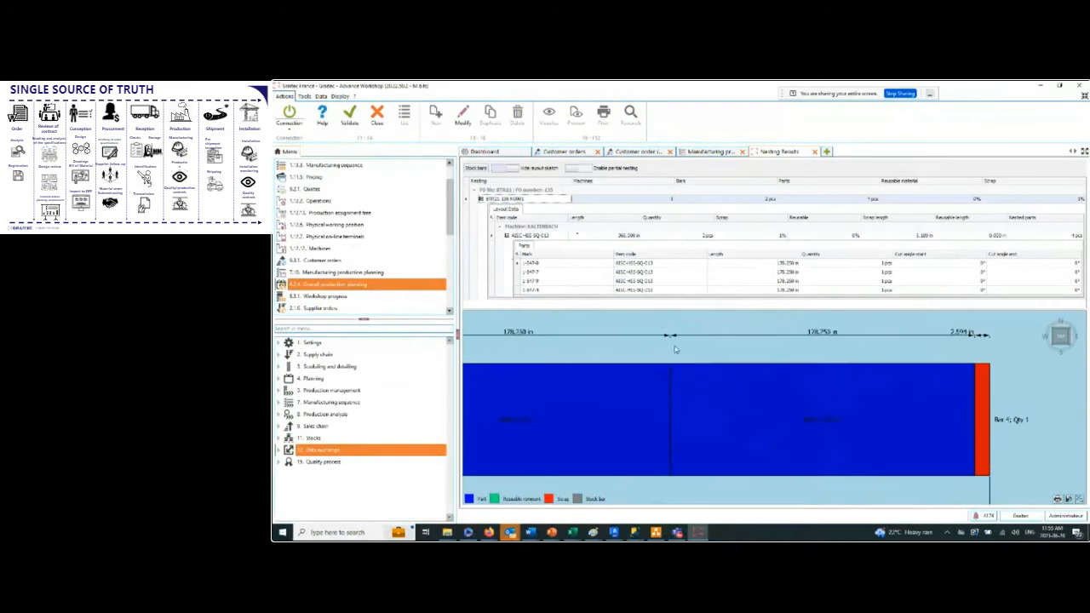
scroll(675, 366, down, 3)
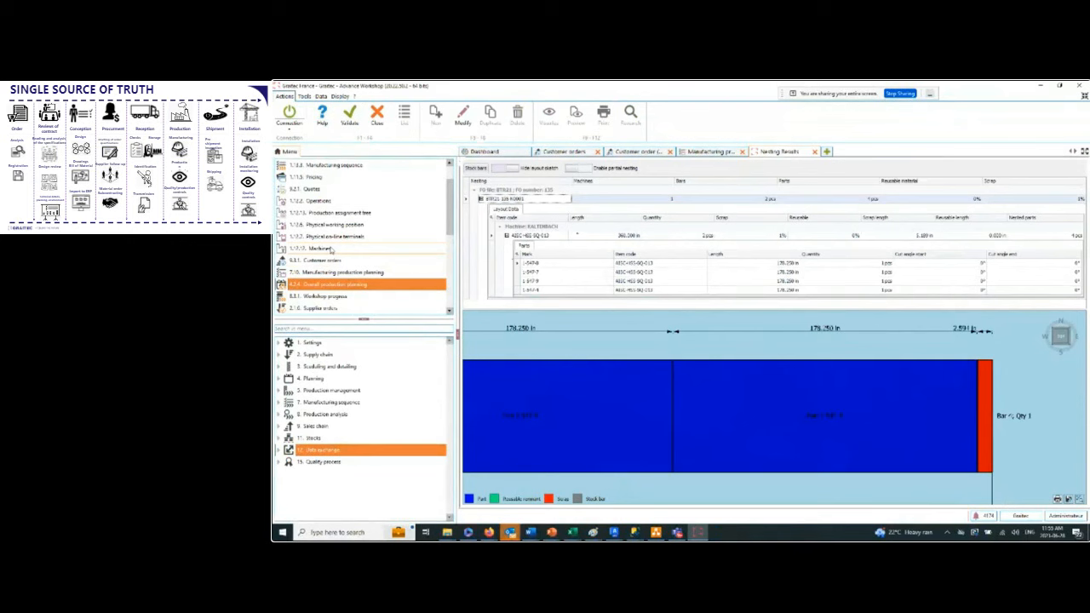
Examine the unused strip at the start of the nested bar and the cutting gap between its two parts.
scroll(656, 359, down, 4)
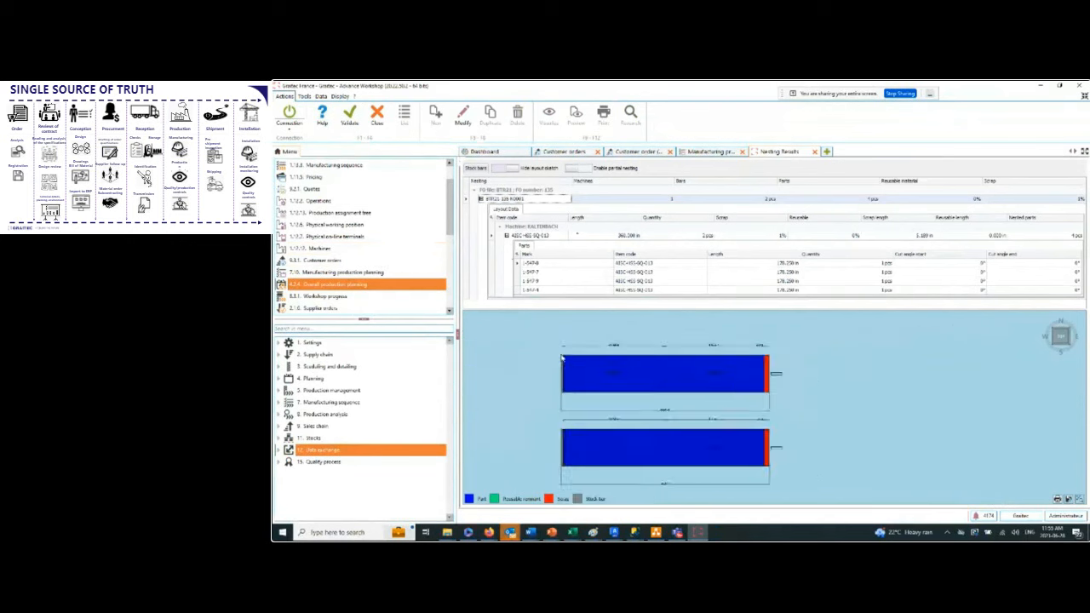
scroll(562, 359, up, 6)
scroll(572, 368, down, 3)
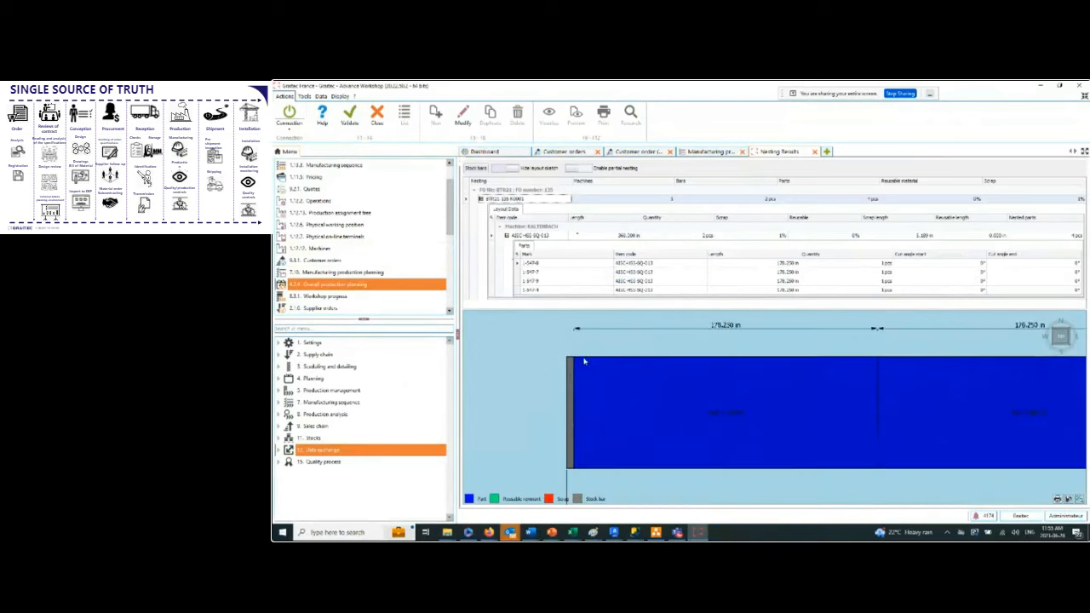
scroll(885, 365, up, 3)
scroll(801, 370, up, 2)
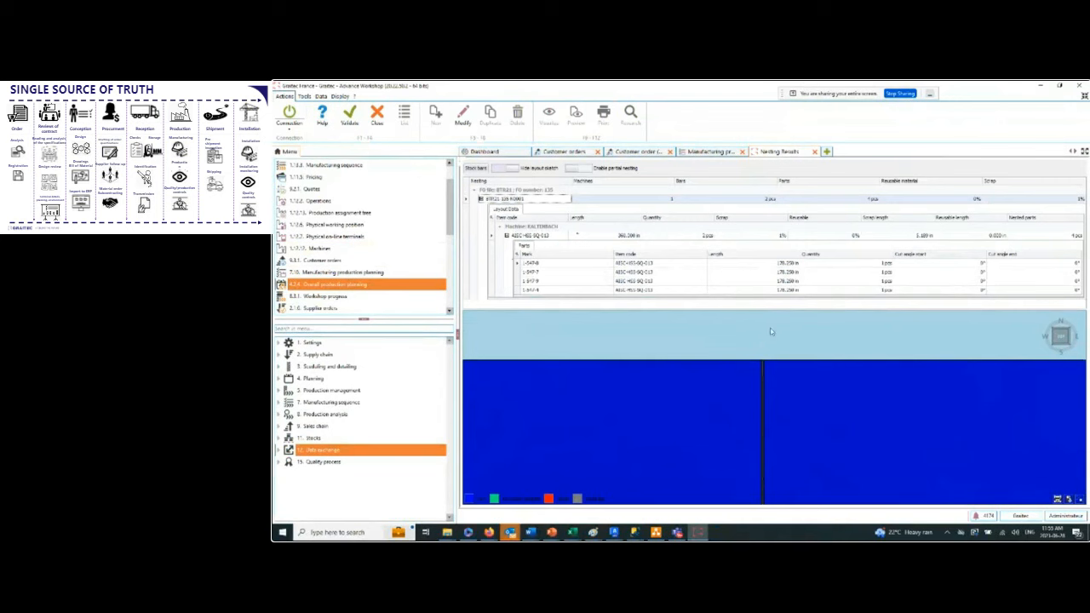
scroll(771, 331, down, 3)
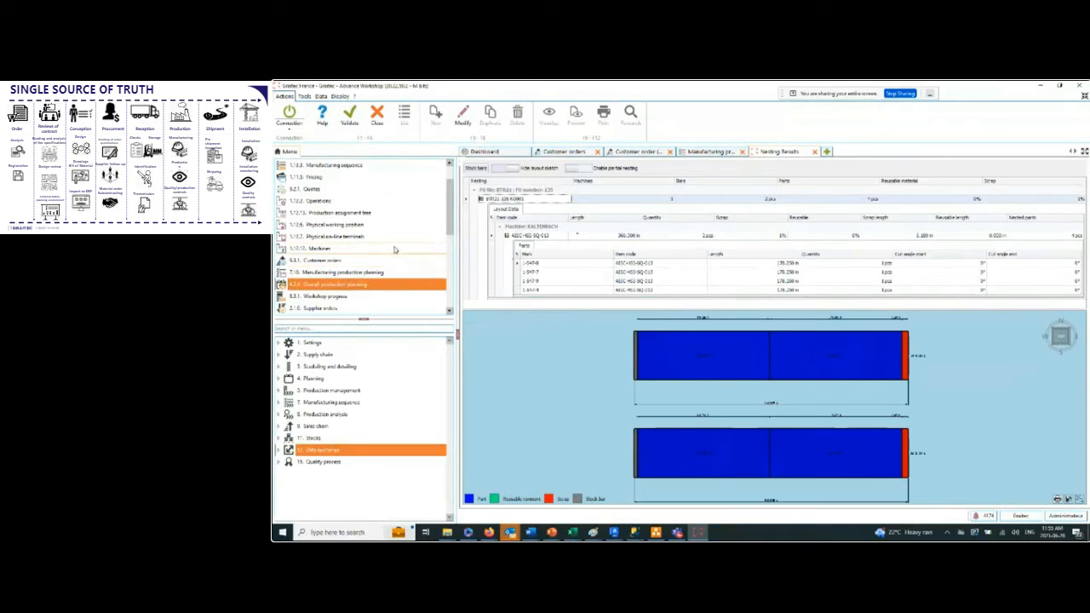
scroll(753, 337, up, 4)
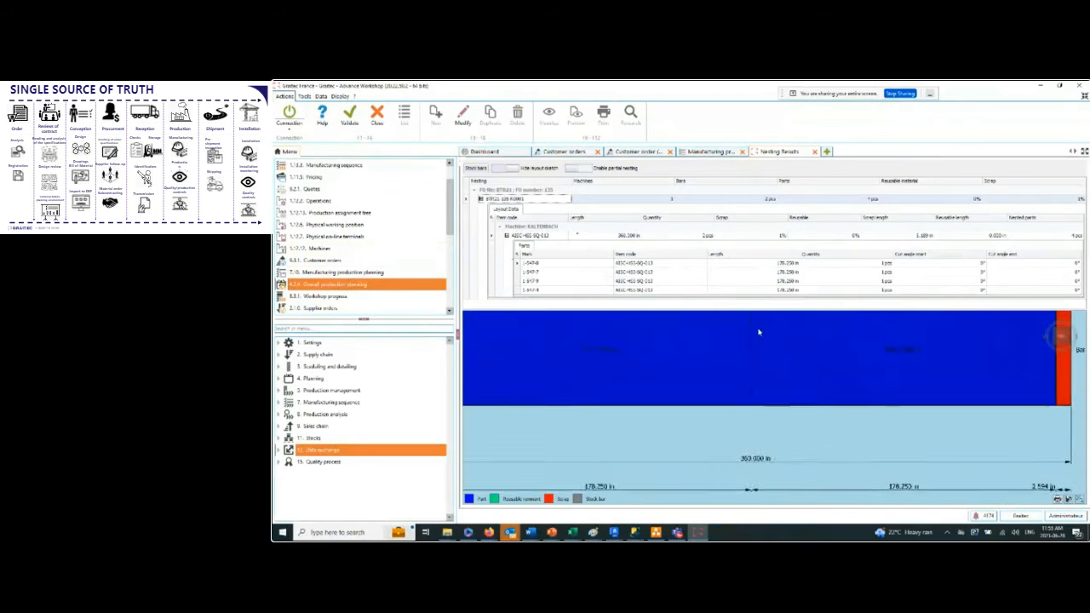
scroll(751, 339, up, 3)
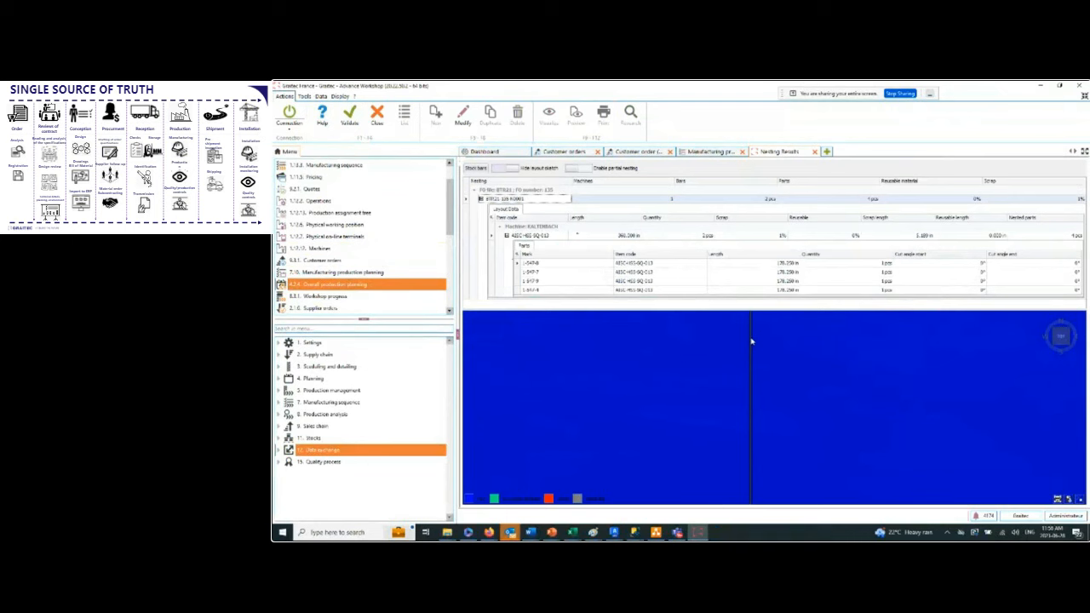
scroll(751, 340, down, 6)
scroll(758, 349, up, 2)
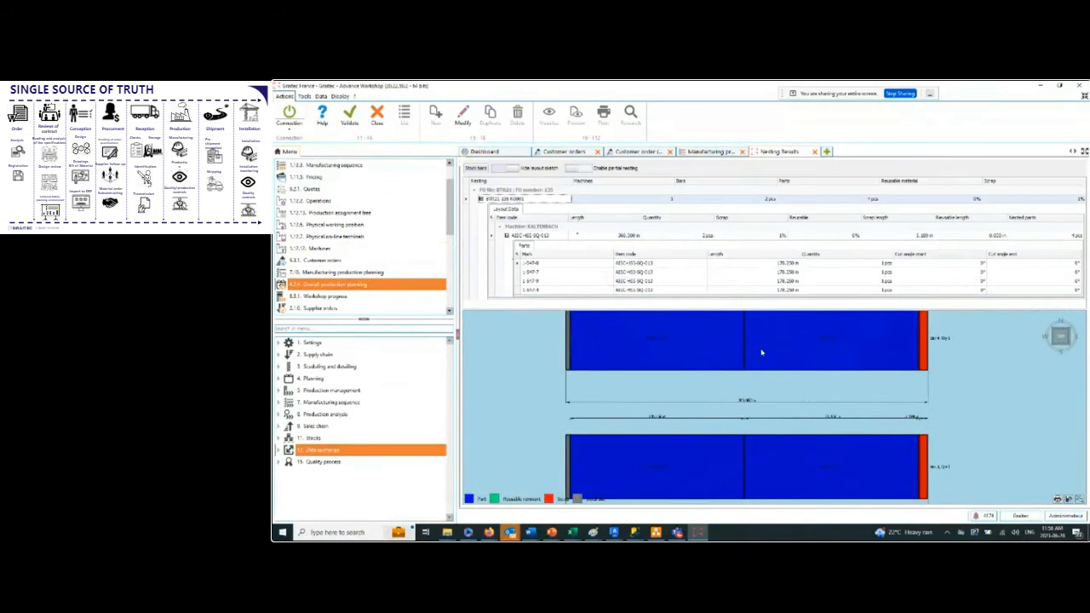
Close the nesting results, saving the nesting data.
scroll(761, 353, down, 1)
click(816, 153)
click(695, 336)
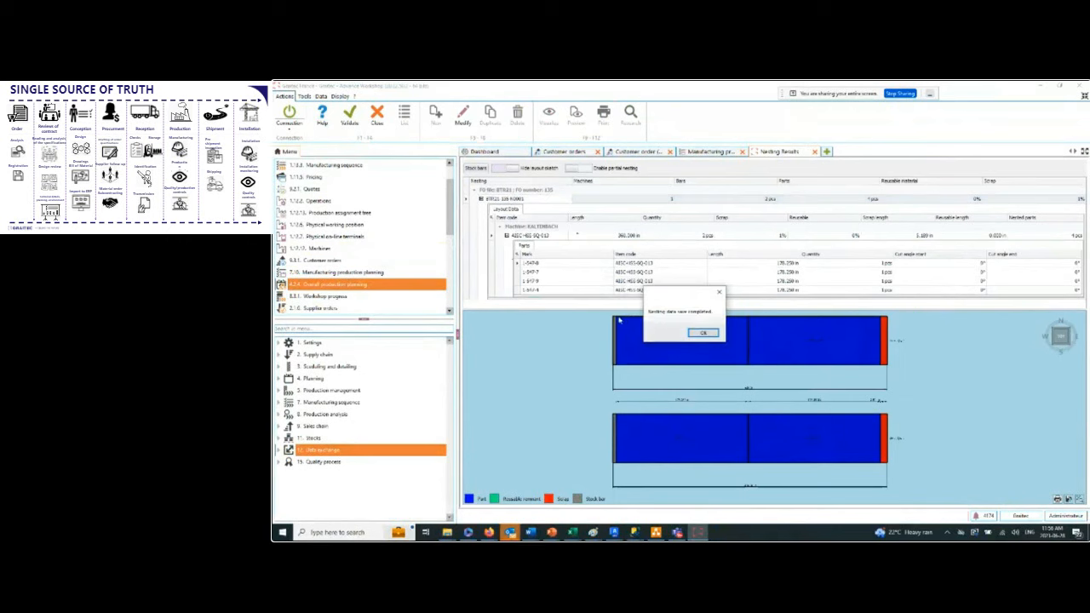
click(701, 332)
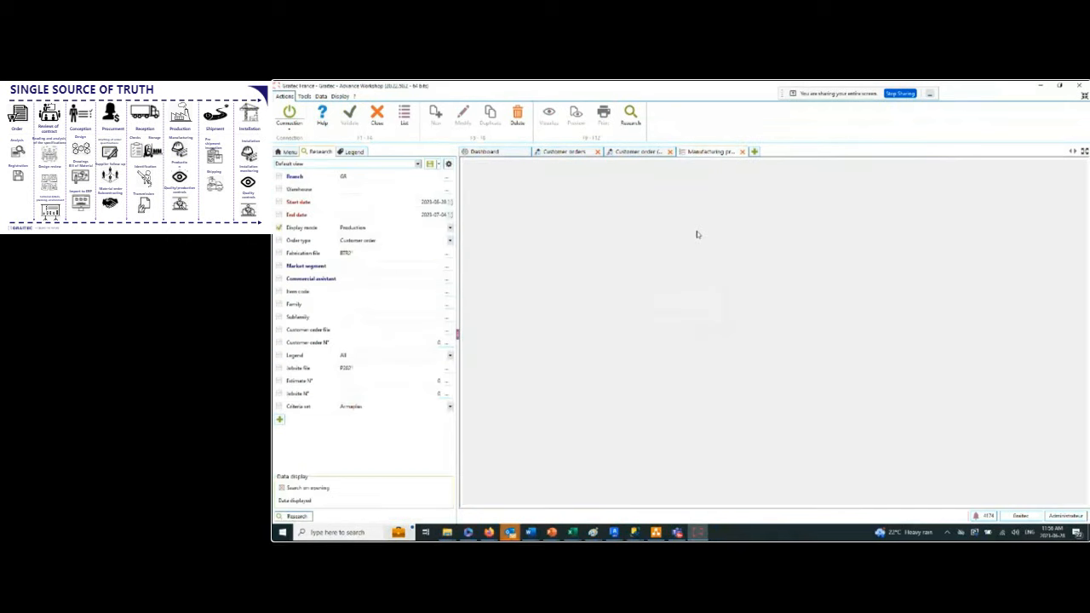